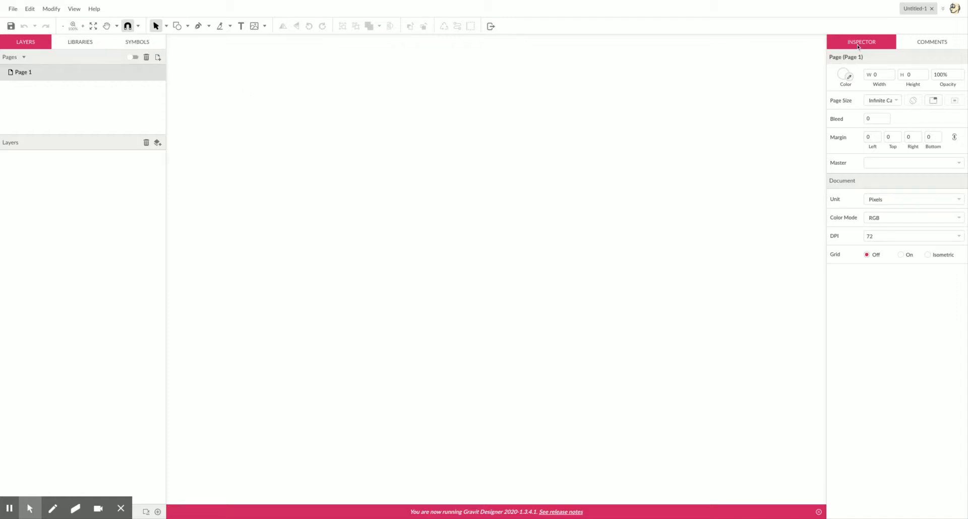
Set the page size to 1000 px wide by 1000 px high
click(883, 78)
text(1000)
key(Tab)
text(10)
key(Return)
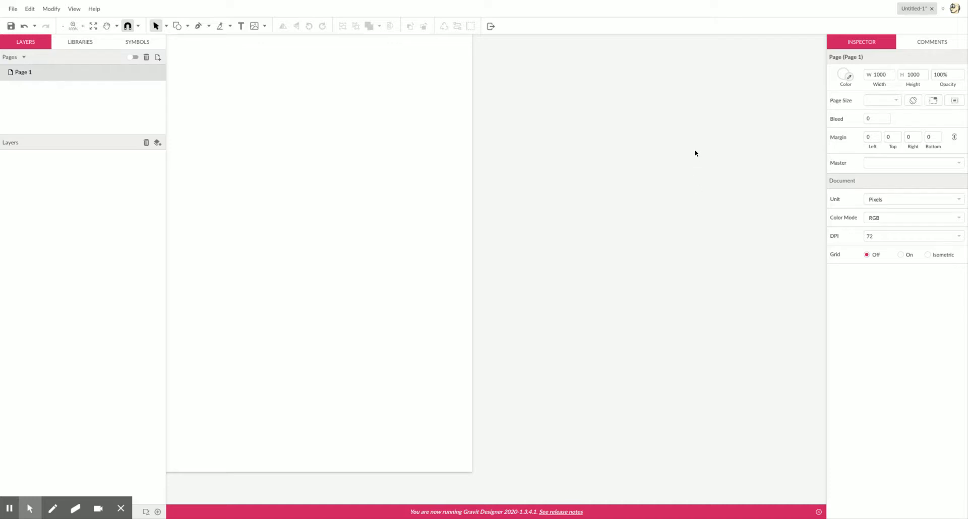
scroll(445, 179, up, 1)
scroll(445, 179, left, 6)
scroll(445, 180, right, 2)
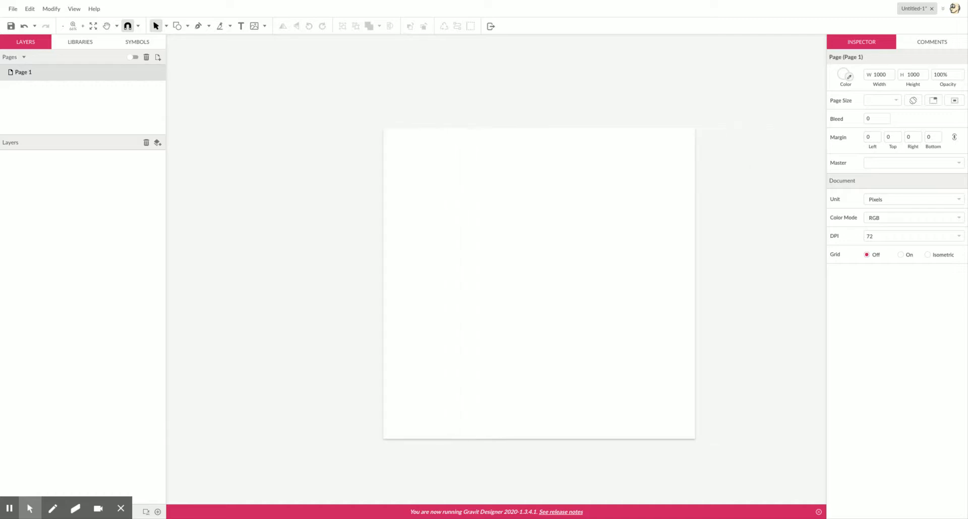
scroll(445, 180, down, 2)
key(ctrl+plus)
key(ctrl+plus)
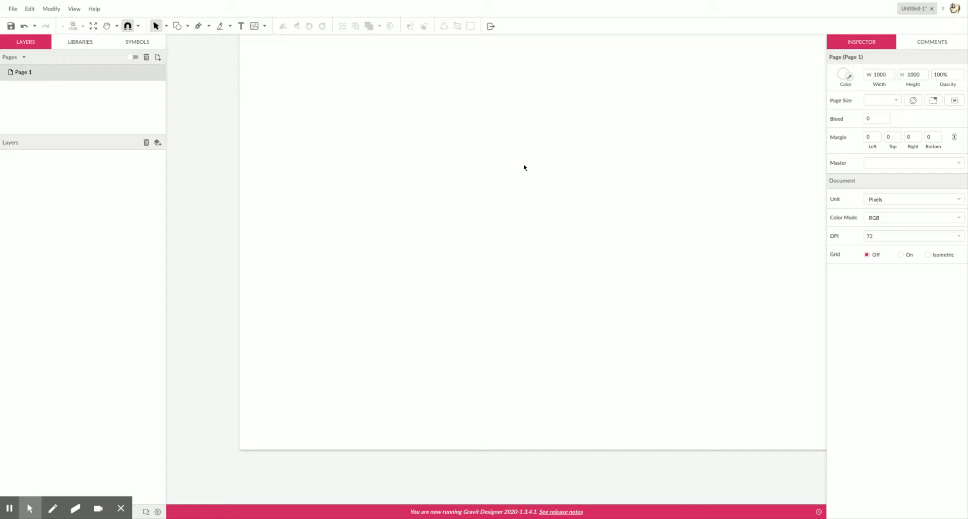
key(ctrl+minus)
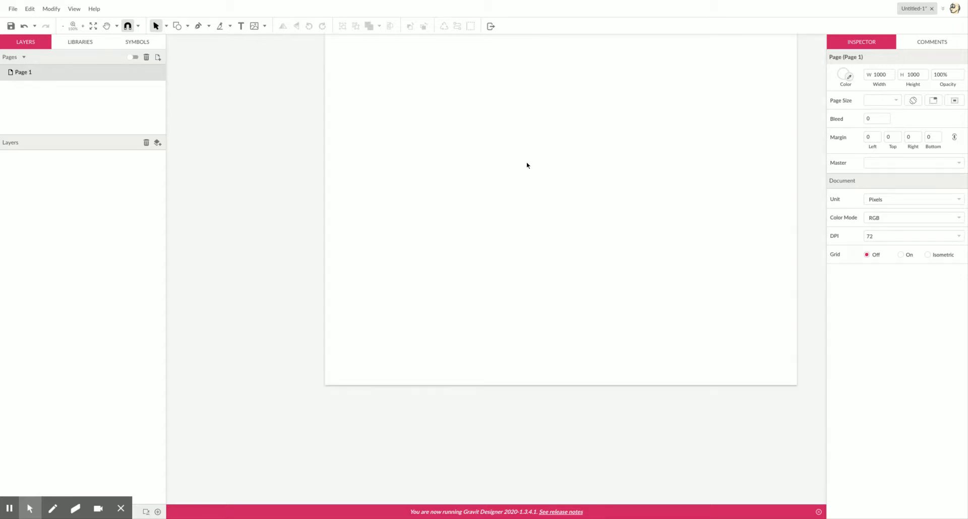
key(h)
drag(549, 162, 419, 283)
key(v)
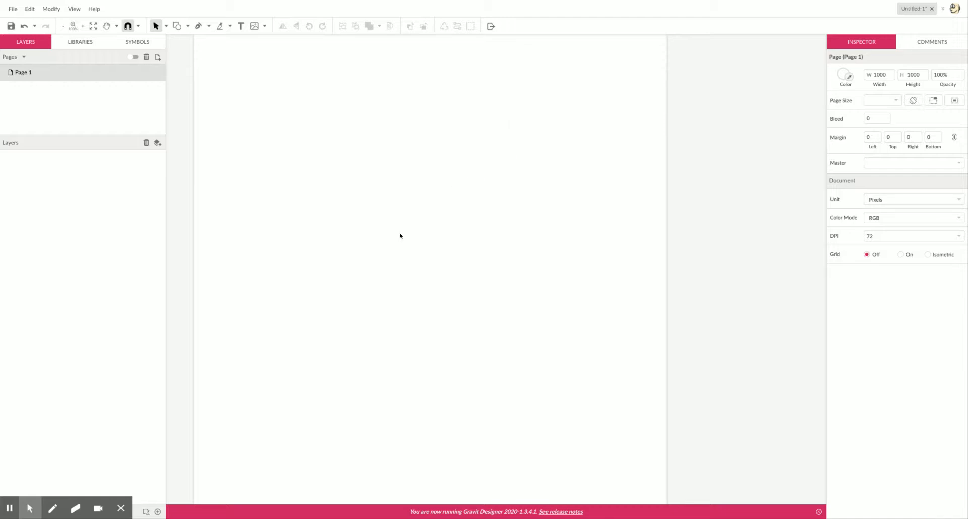
Draw a rectangle about 383 × 306 px near the middle of the page
click(187, 26)
drag(348, 208, 484, 335)
click(188, 26)
click(212, 53)
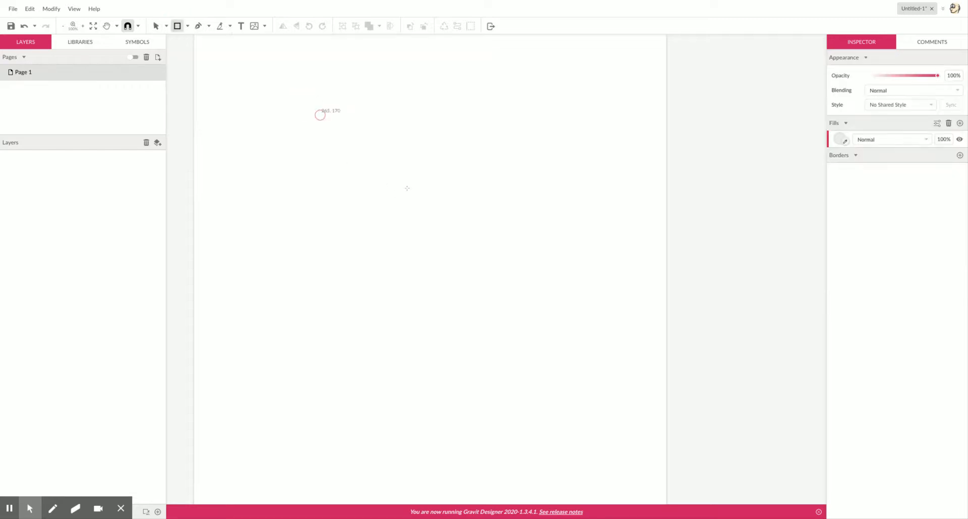
drag(354, 188, 535, 332)
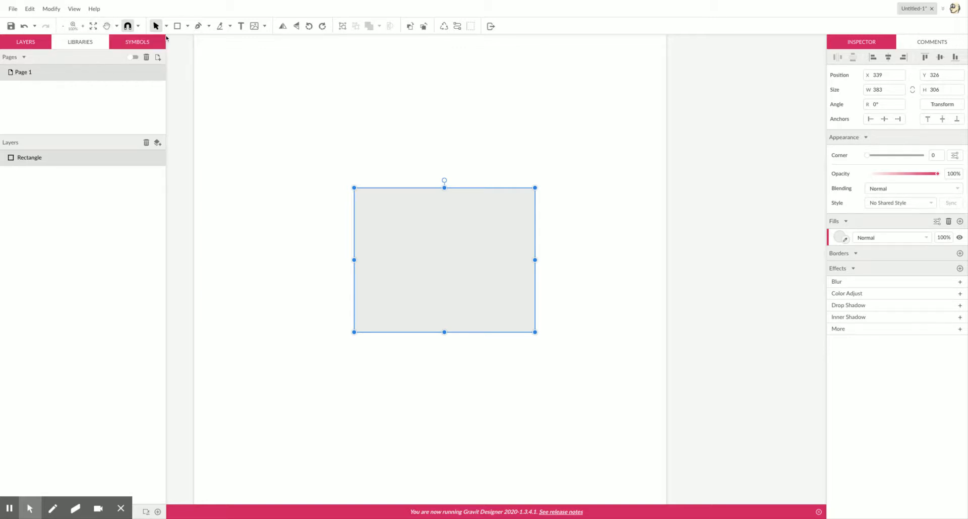
click(315, 130)
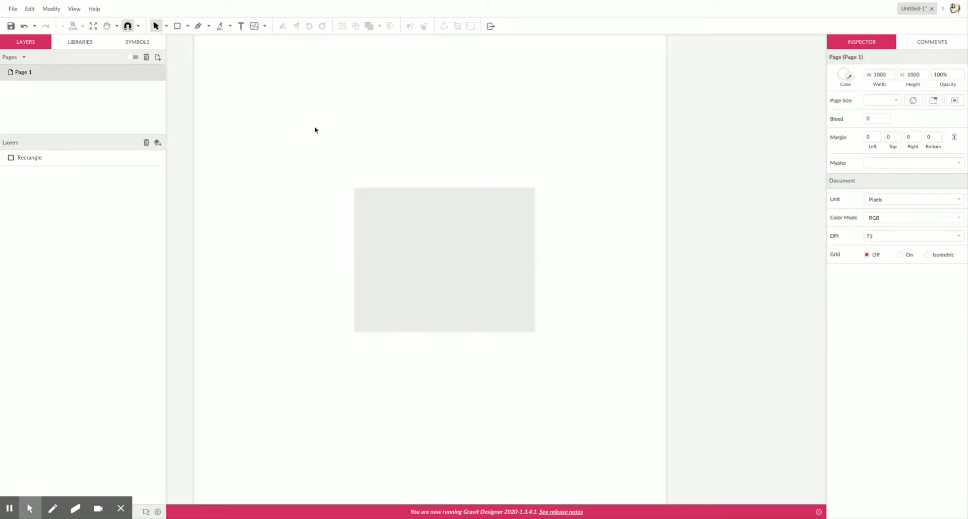
key(ctrl+plus)
key(ctrl+plus)
key(ctrl+plus)
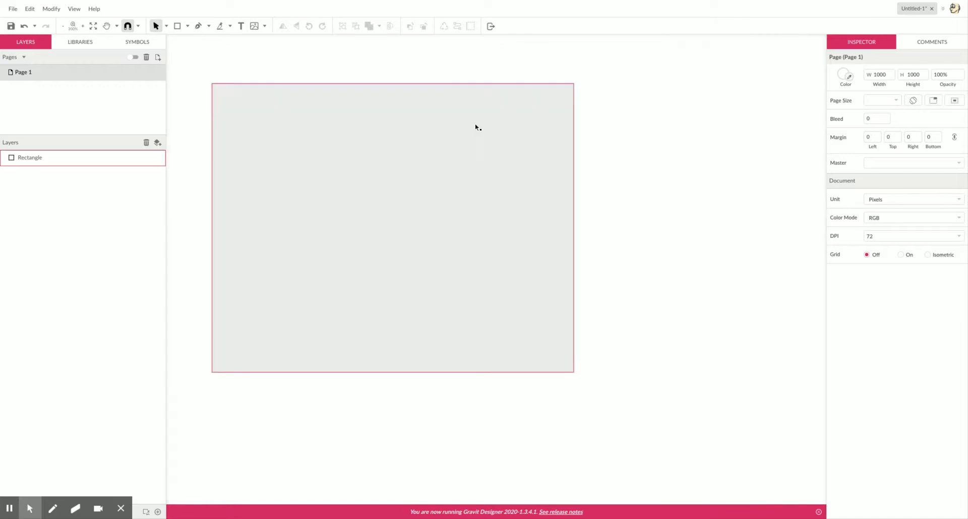
key(ctrl+minus)
key(ctrl+minus)
key(ctrl+plus)
key(ctrl+plus)
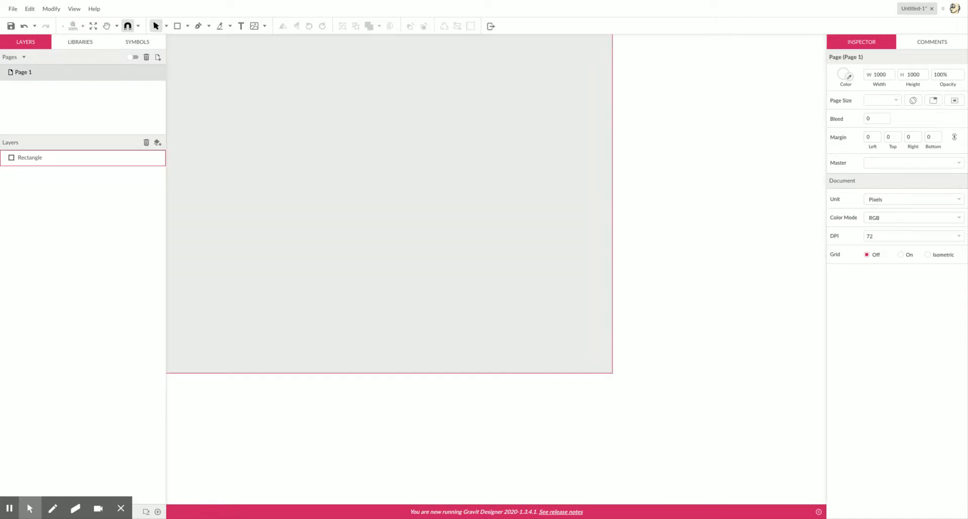
click(679, 188)
key(space)
drag(402, 218, 414, 247)
drag(264, 377, 404, 374)
key(space)
drag(322, 127, 309, 258)
drag(609, 173, 508, 166)
key(v)
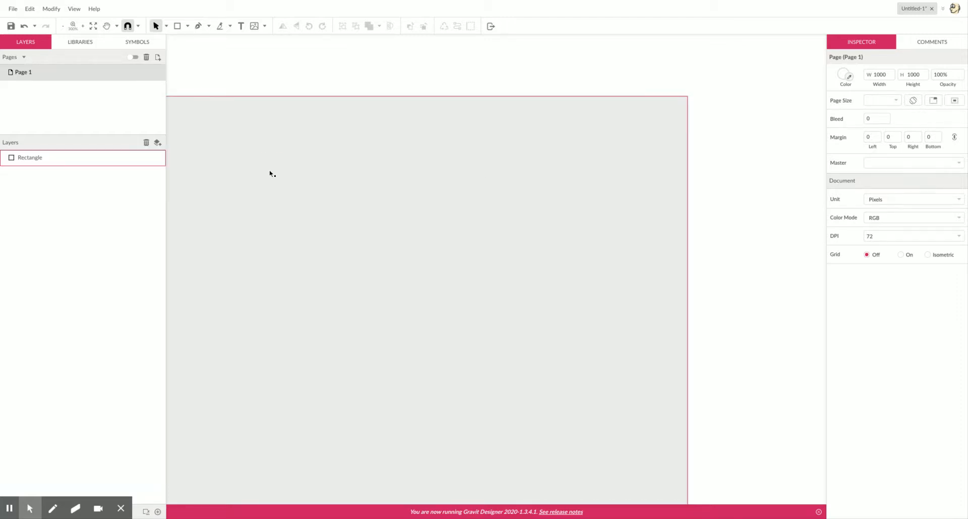
Delete the gray rectangle from the page
click(300, 167)
key(Delete)
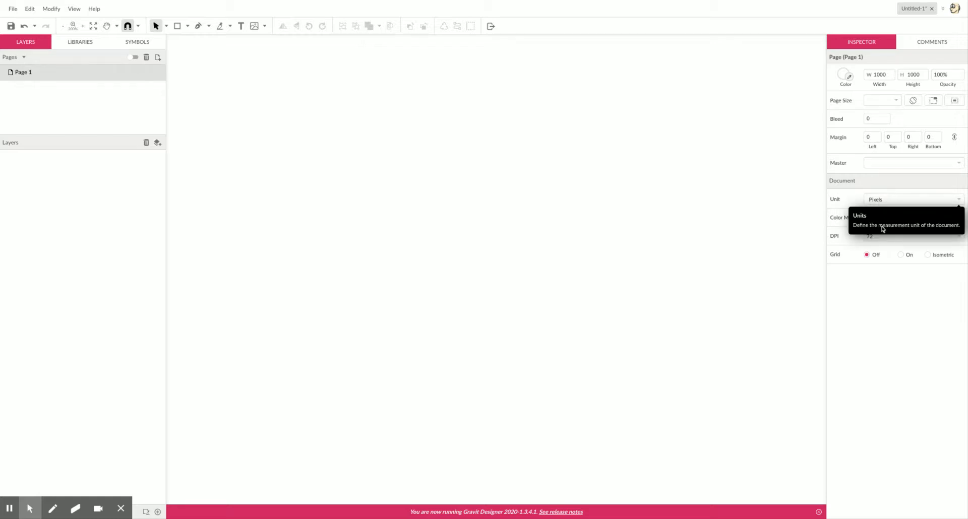
Turn on the isometric grid and set its angles to 24° and -24°
click(930, 255)
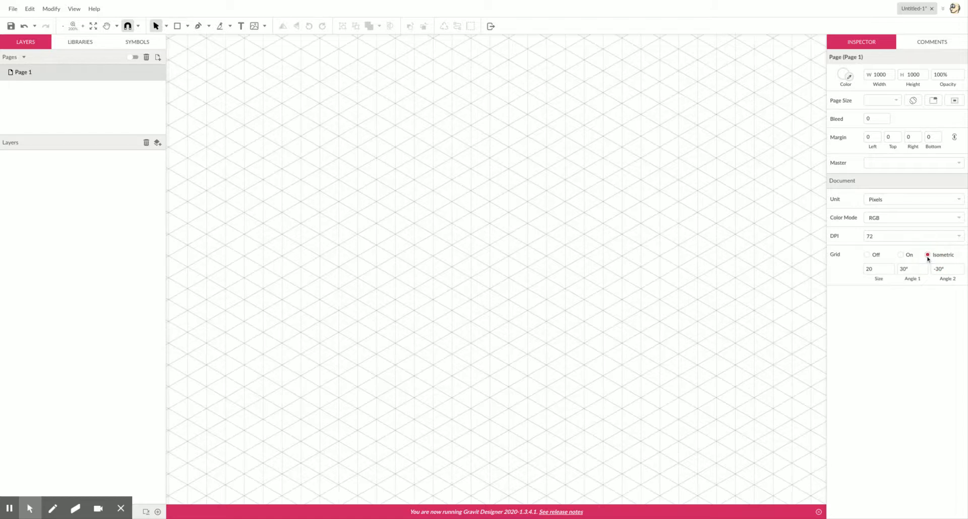
click(876, 270)
click(910, 269)
text(24)
key(Tab)
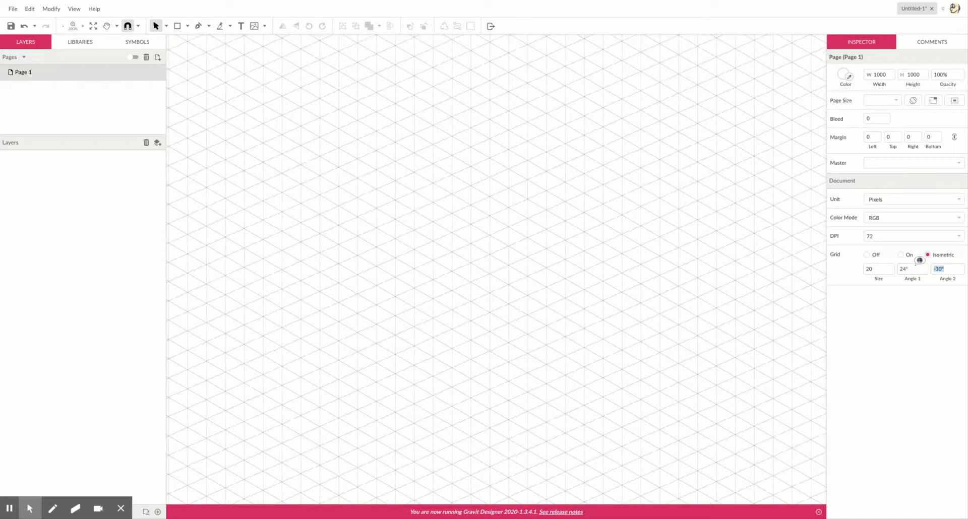
text(-24)
key(Return)
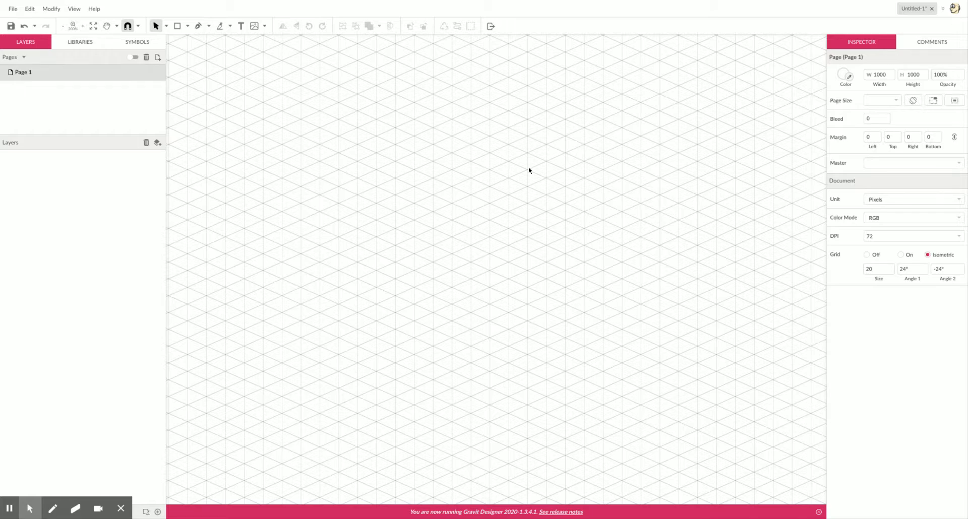
Draw the cube's right face with the Pen tool as a closed, grid-snapped parallelogram about 180 px wide and 276 px high
scroll(528, 170, down, 1)
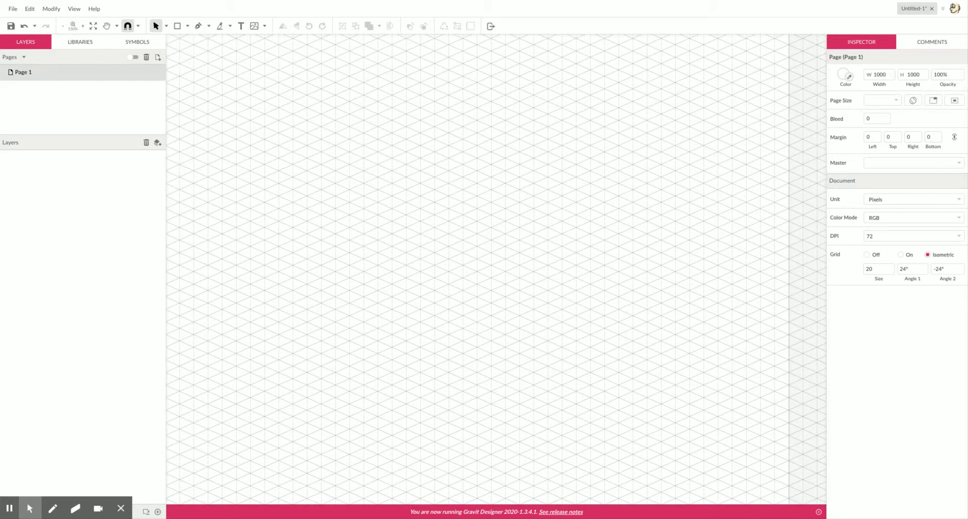
key(ctrl+minus)
key(ctrl+minus)
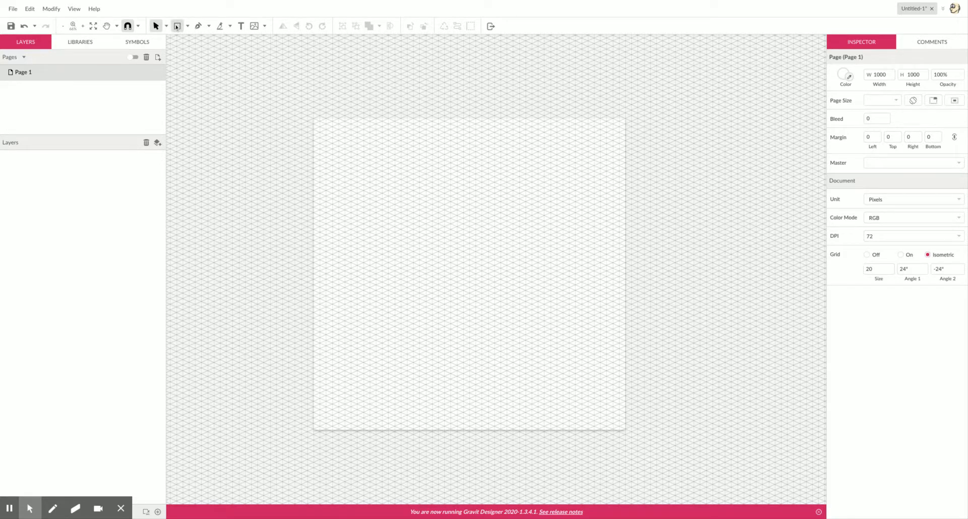
click(197, 26)
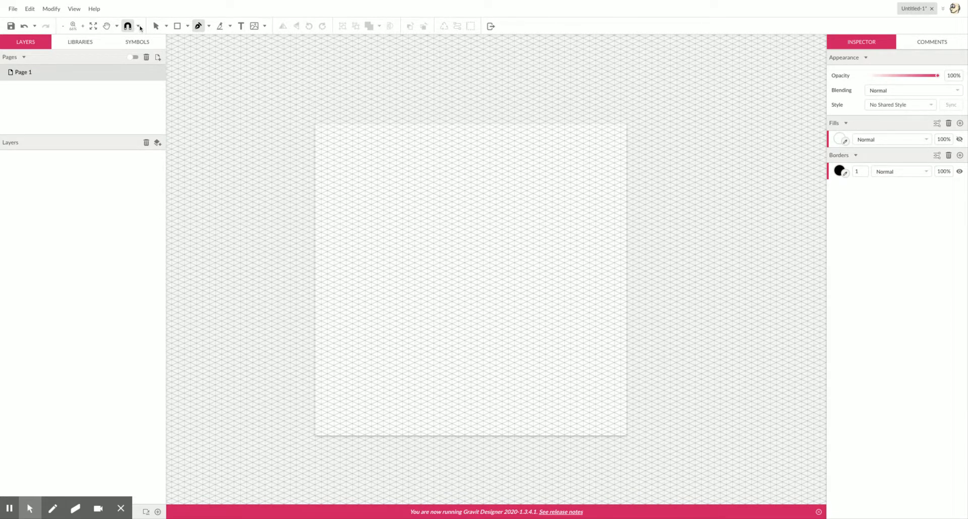
click(139, 27)
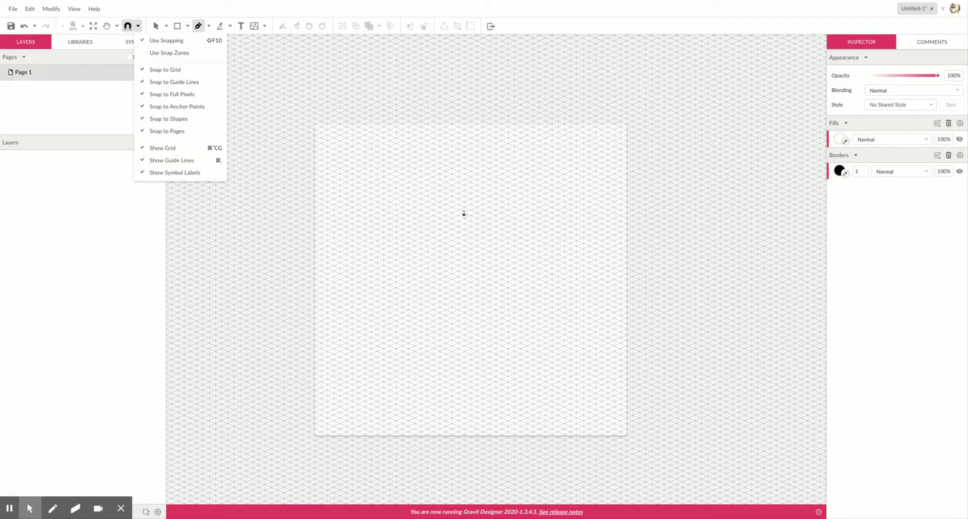
click(464, 251)
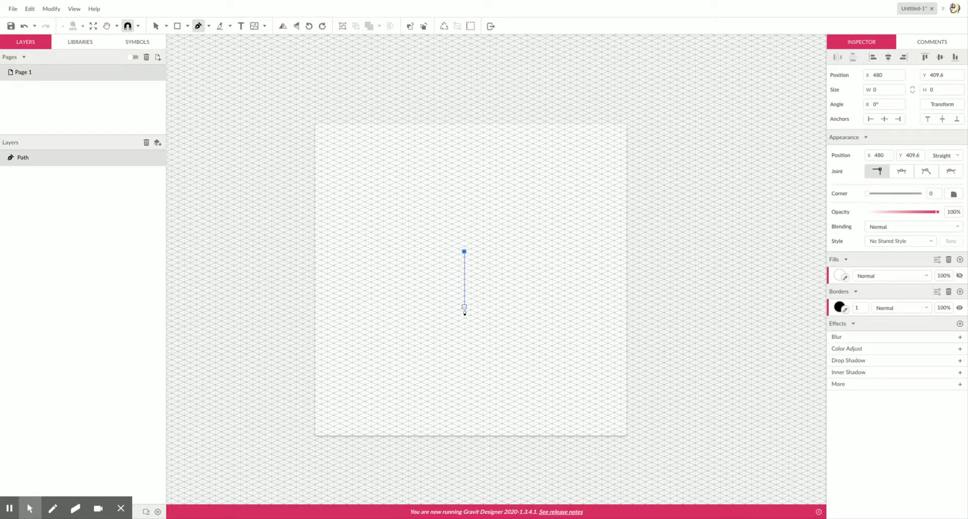
click(463, 312)
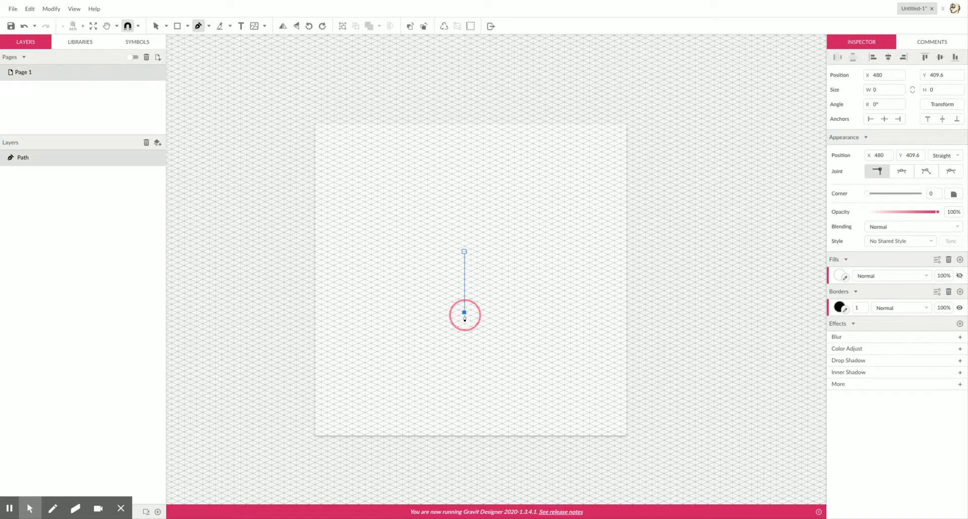
click(521, 288)
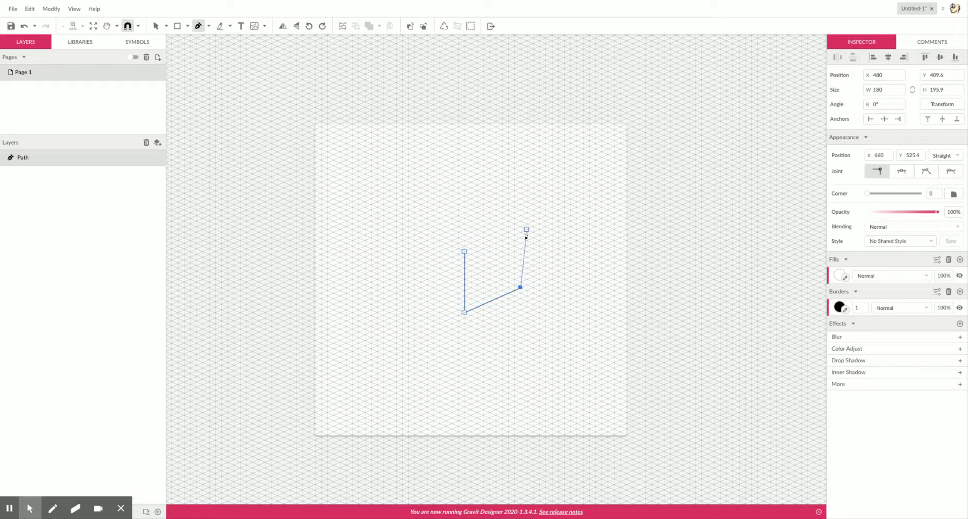
click(521, 228)
click(464, 252)
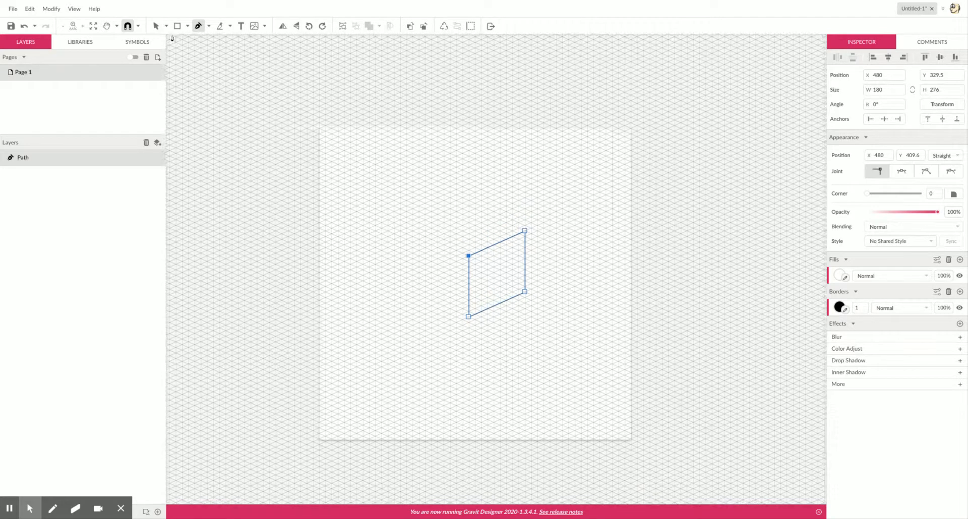
Draw the cube's top face as a closed rhombus about 360 × 160 px, sharing the right face's upper edge
click(199, 25)
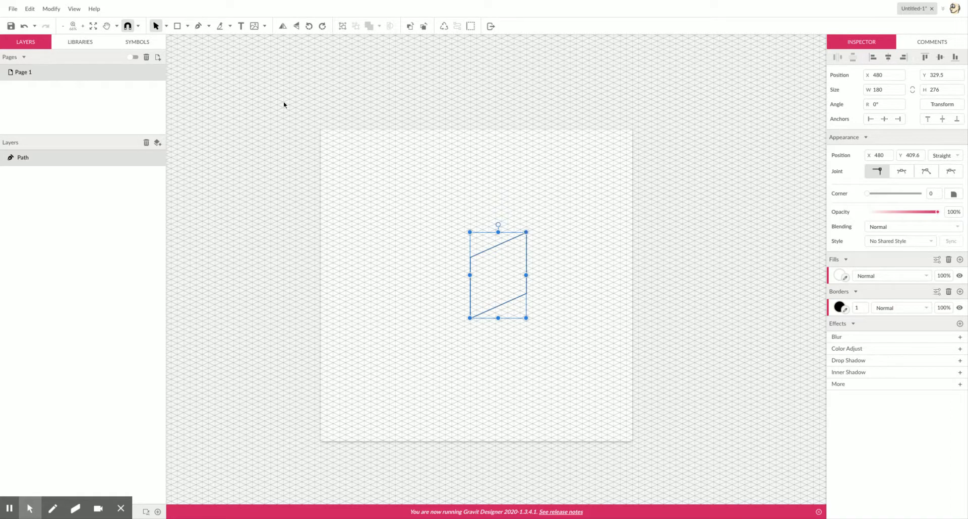
click(199, 25)
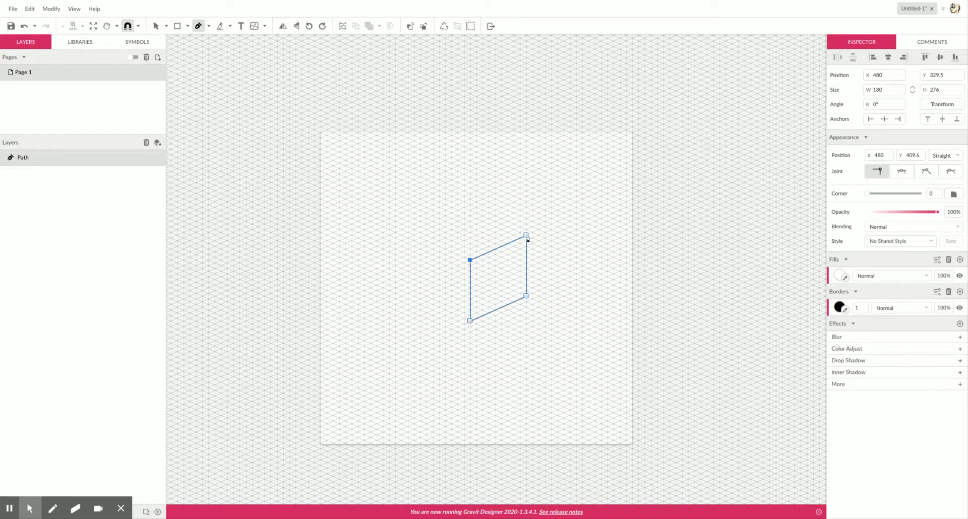
click(527, 236)
key(ctrl+z)
click(470, 209)
click(527, 239)
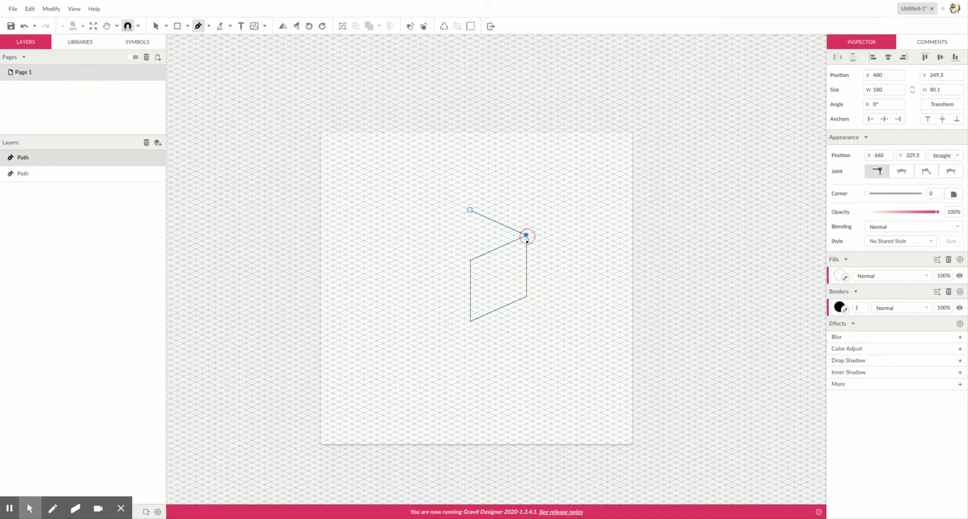
click(469, 260)
click(414, 235)
click(469, 211)
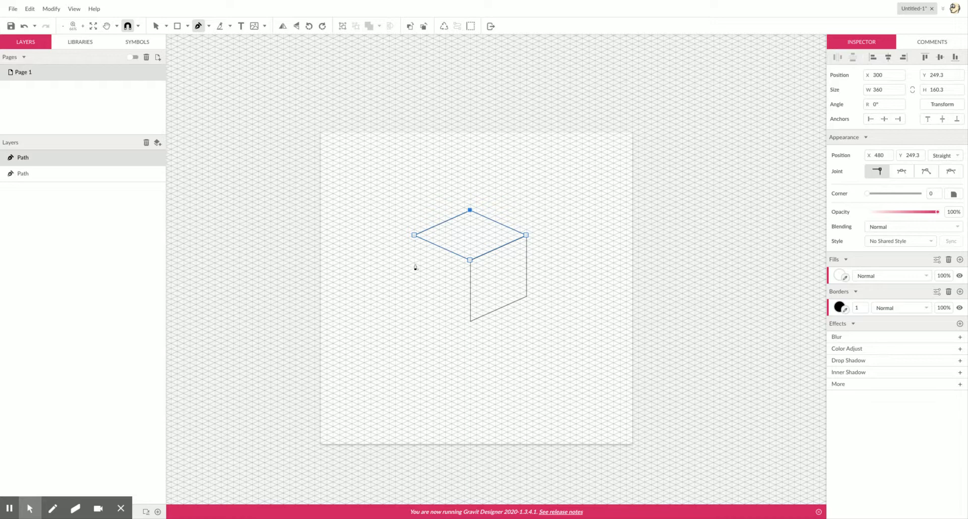
Draw the cube's left face as a closed parallelogram about 180 × 276 px, joining the top and right faces
click(414, 295)
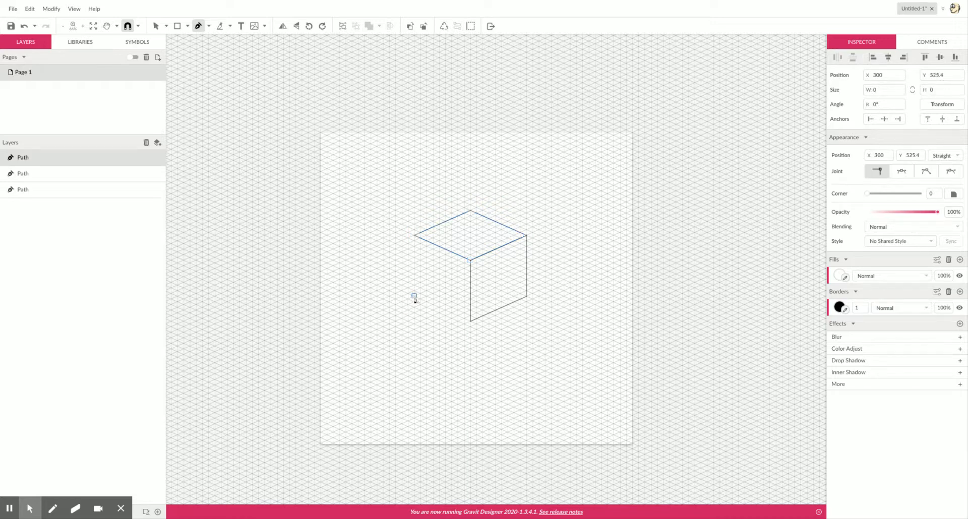
click(414, 235)
click(469, 260)
click(470, 321)
click(414, 296)
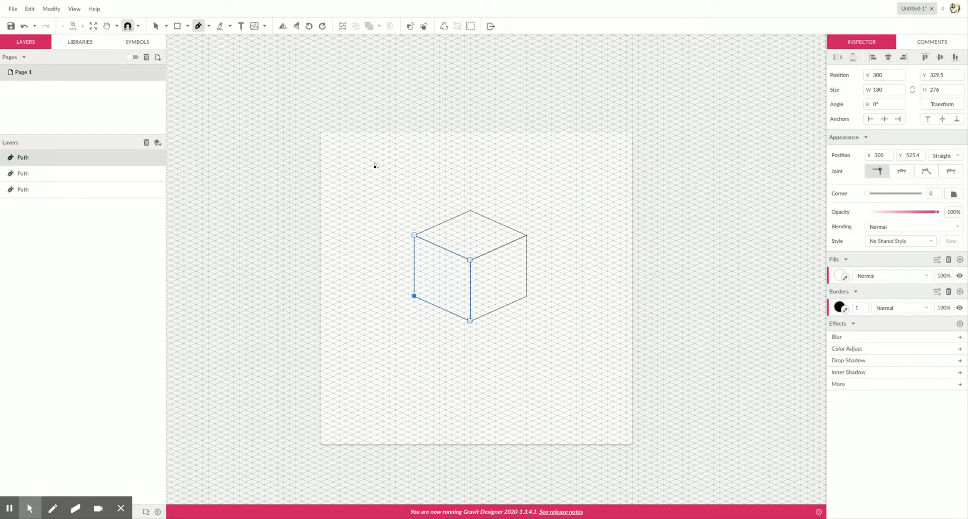
Move the cube's top face up to about Y 205 and shift its right face slightly away from the left face
scroll(439, 180, left, 2)
click(155, 26)
click(491, 216)
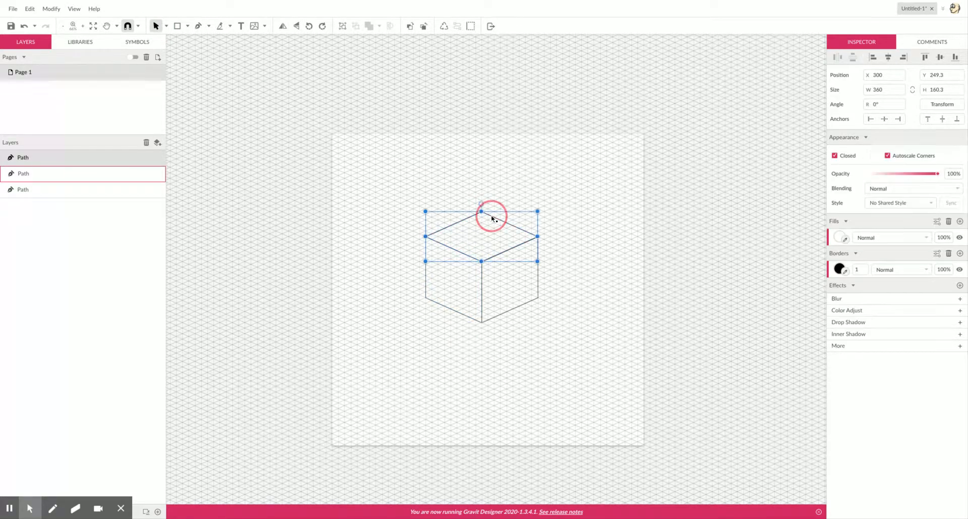
mouse_move(492, 221)
mouse_down()
mouse_move(490, 206)
mouse_move(492, 218)
mouse_up()
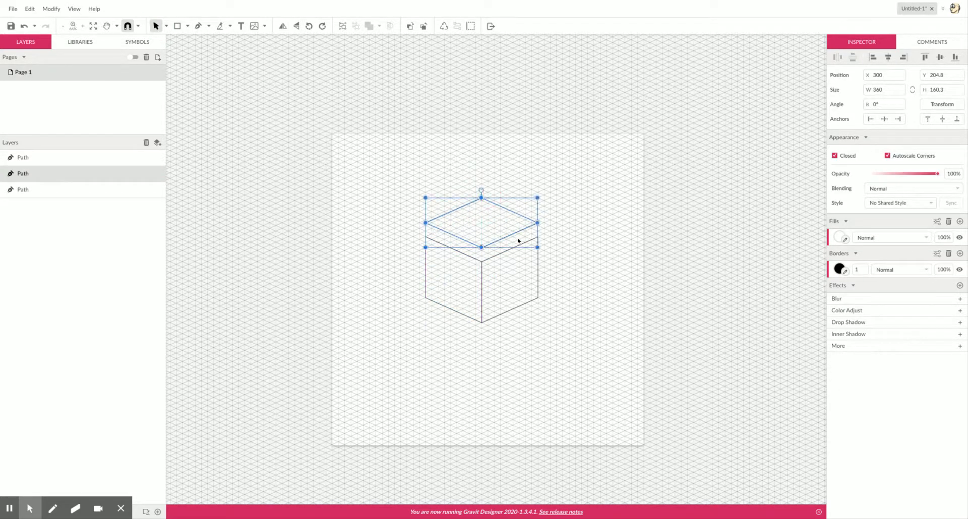
click(519, 277)
drag(519, 277, 520, 279)
click(583, 198)
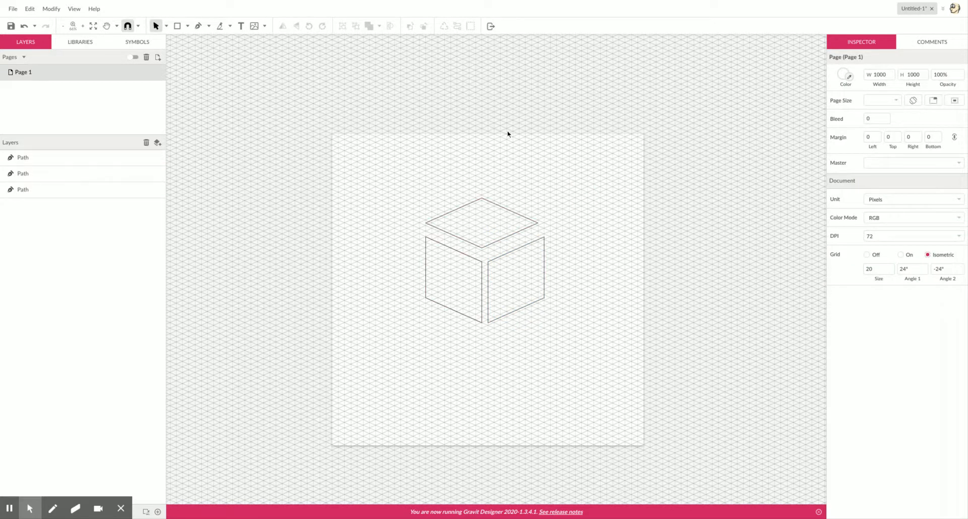
Move the right and top faces back against the left face to close the cube
click(513, 290)
click(489, 206)
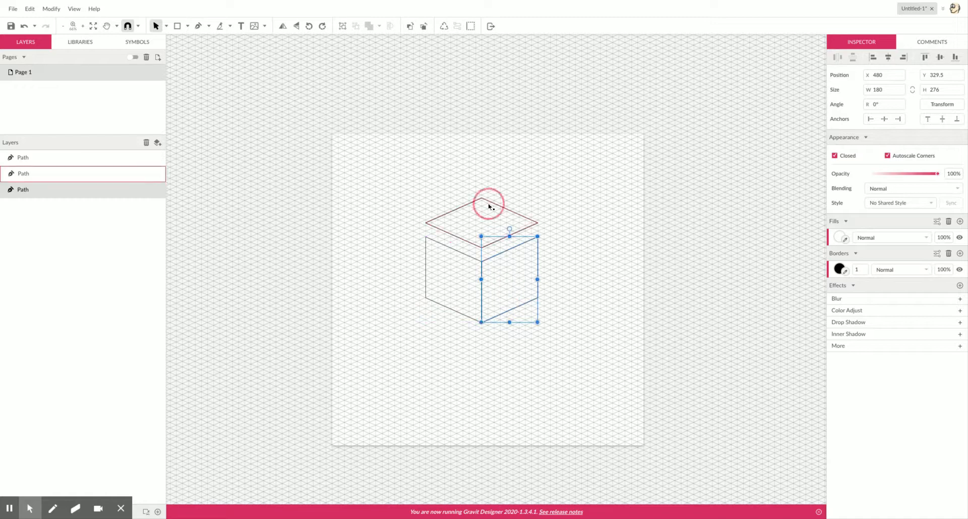
drag(489, 206, 489, 219)
click(573, 180)
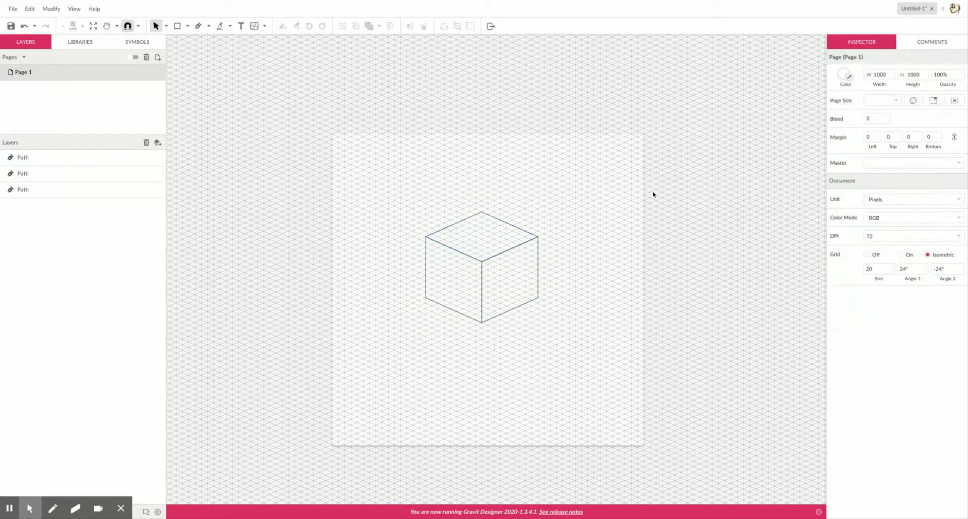
Fill the cube's right face with teal #009688
drag(559, 258, 531, 286)
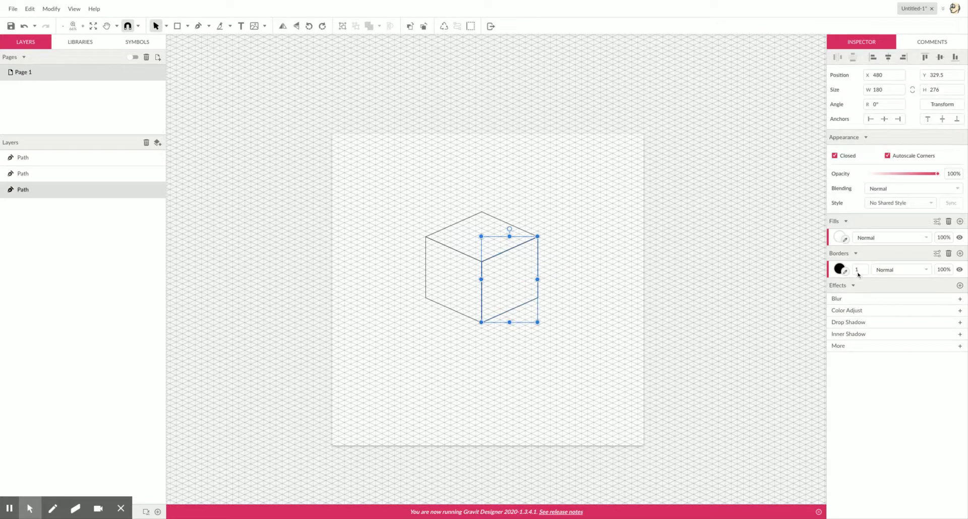
click(838, 238)
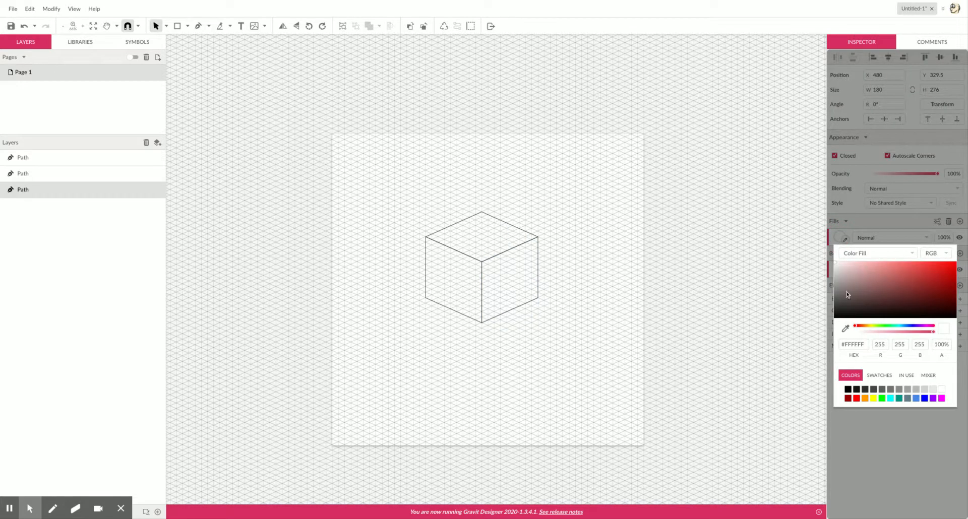
click(898, 398)
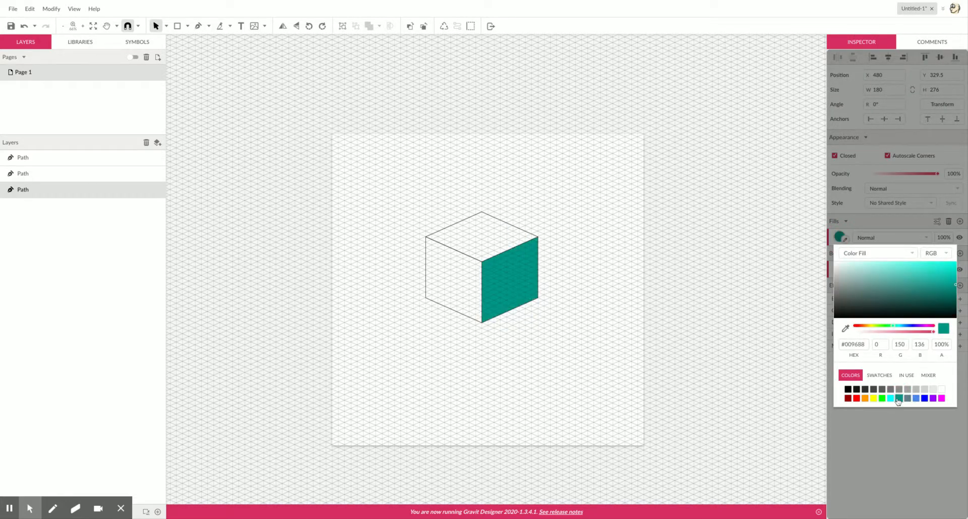
Select all three cube faces and fill them with the teal sampled from the right face
click(519, 230)
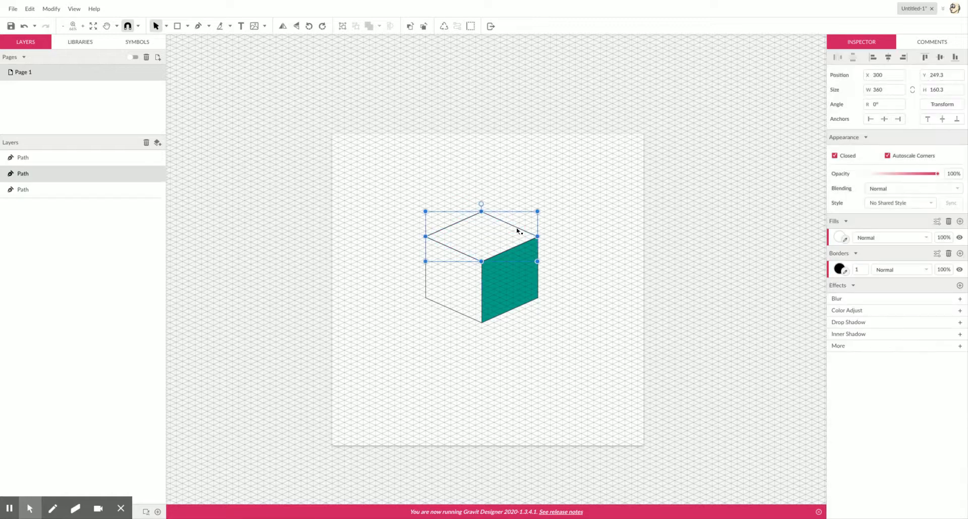
click(564, 263)
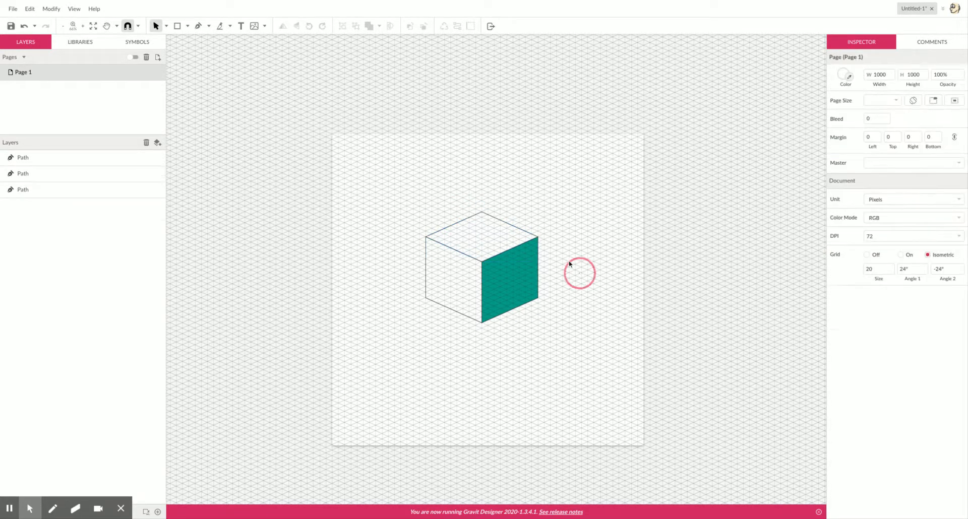
click(477, 213)
drag(415, 211, 557, 309)
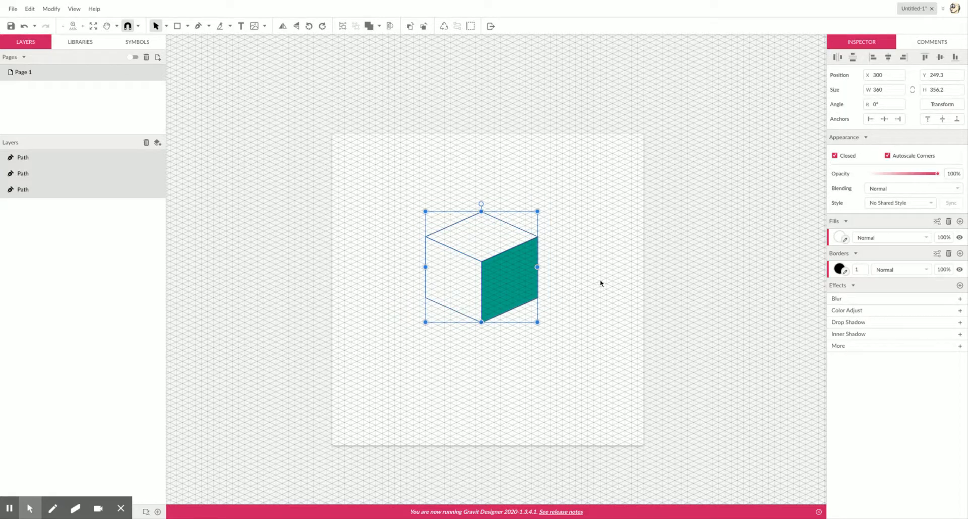
click(845, 238)
click(846, 241)
click(846, 240)
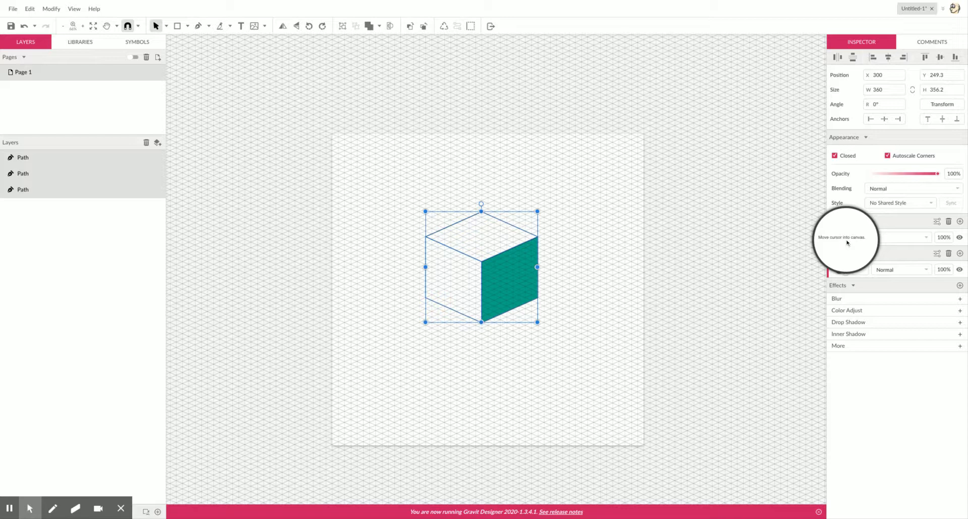
click(512, 291)
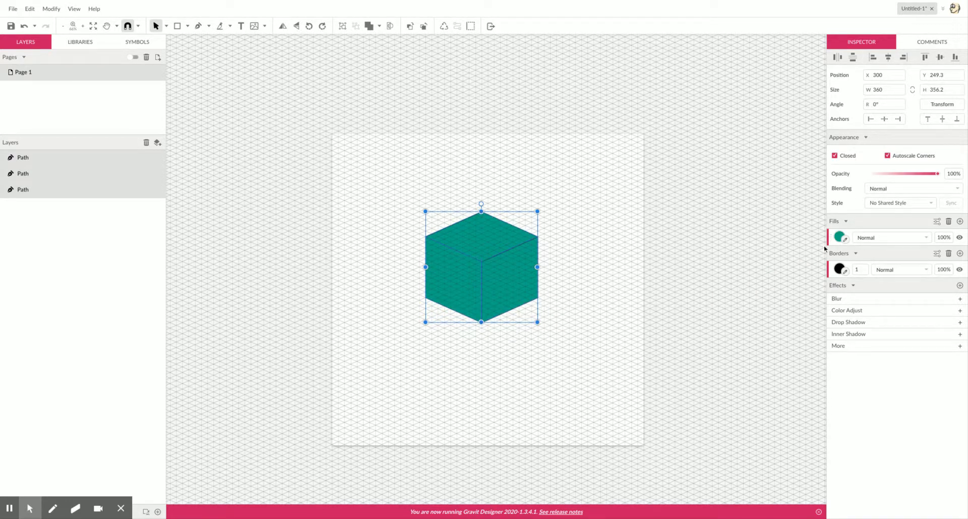
Change the cube's top face fill to light teal #97C6C1
click(663, 215)
click(505, 232)
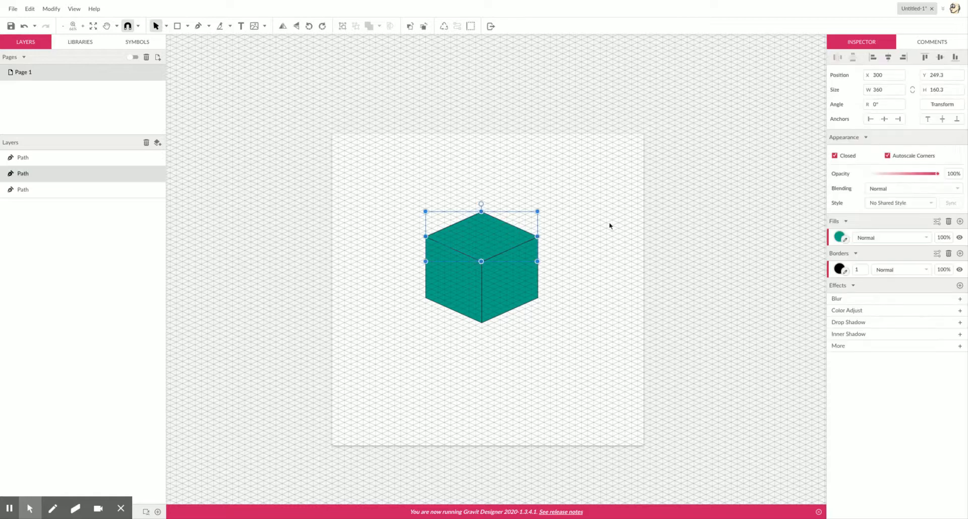
click(837, 238)
click(862, 272)
click(864, 277)
click(864, 276)
click(863, 277)
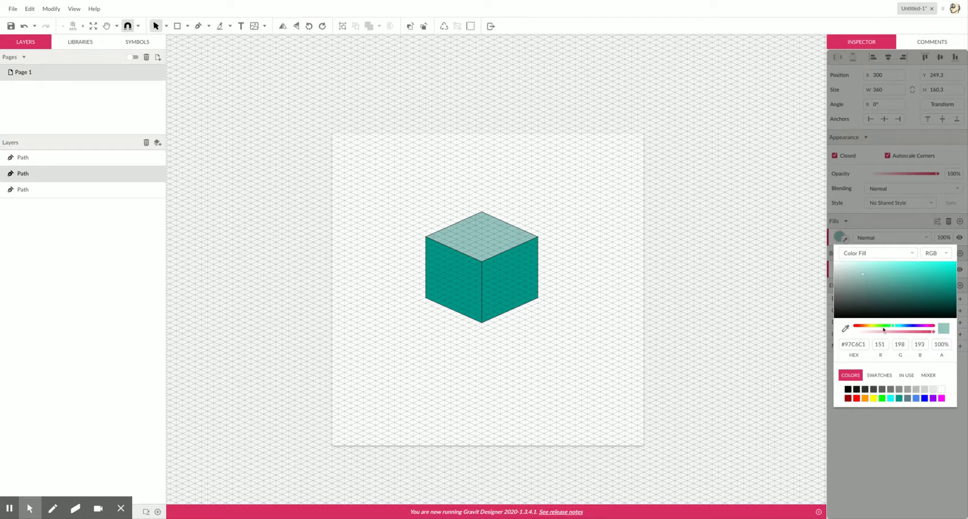
Darken the cube's right face fill to a deeper shade of the same teal
click(453, 288)
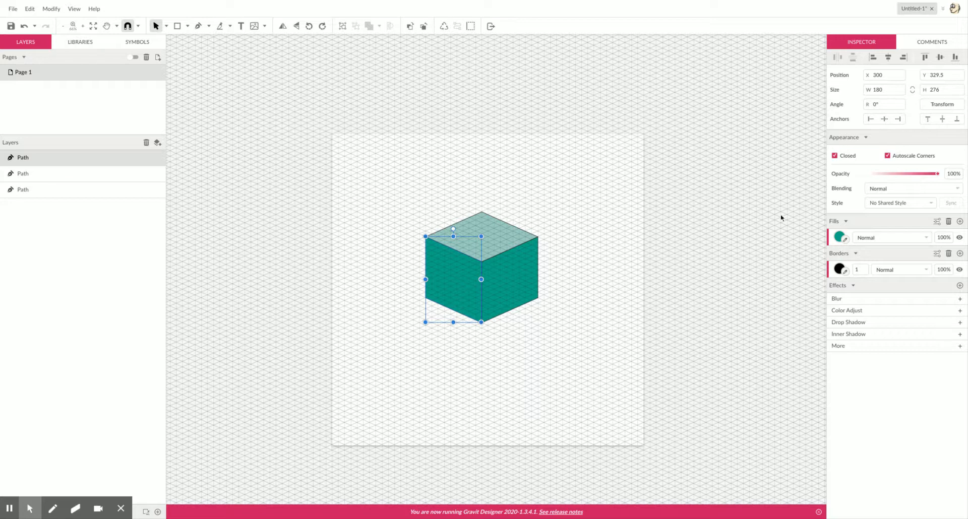
click(507, 291)
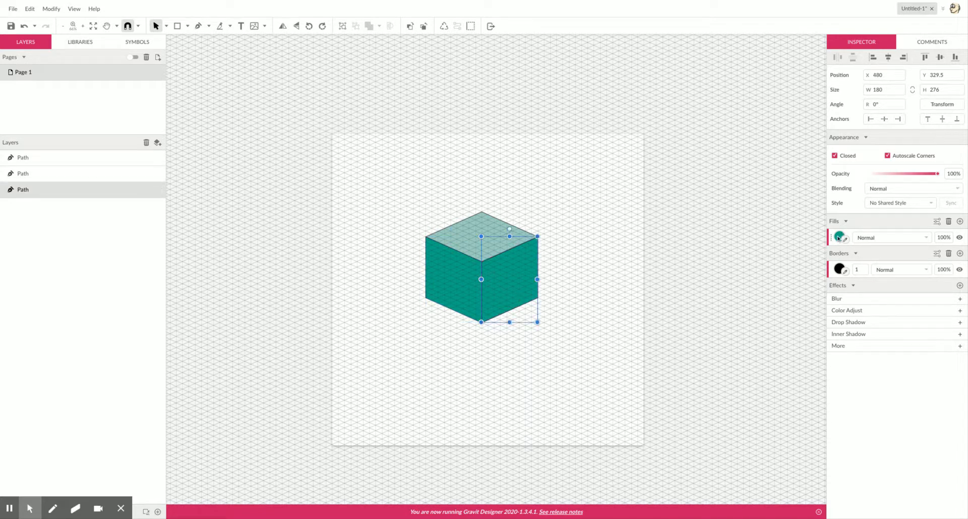
click(839, 237)
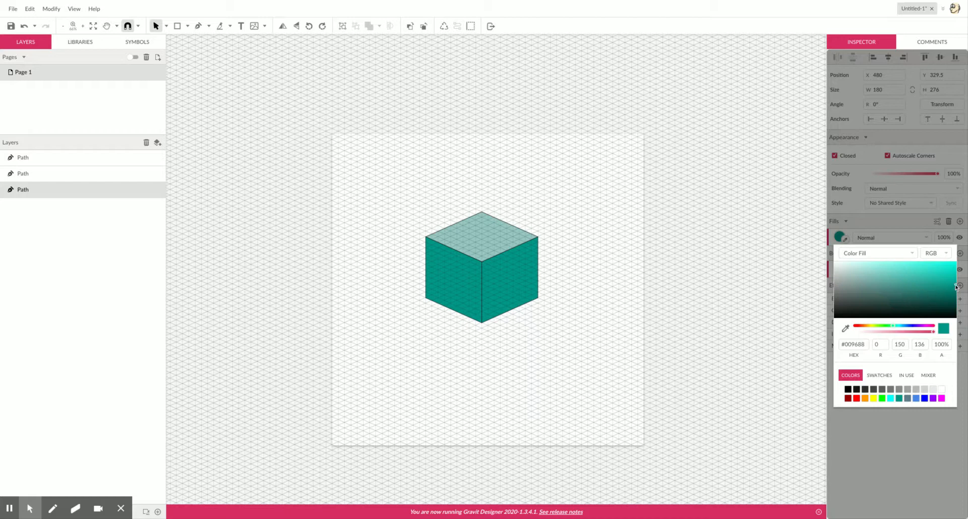
mouse_move(957, 287)
mouse_down()
mouse_move(956, 305)
mouse_move(955, 296)
mouse_up()
click(715, 244)
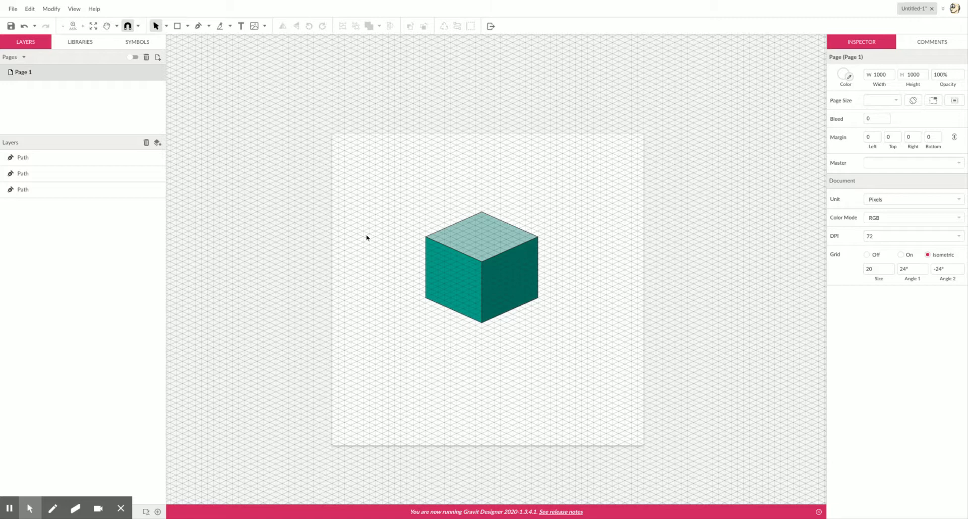
key(ctrl+plus)
key(ctrl+plus)
key(ctrl+plus)
key(ctrl+plus)
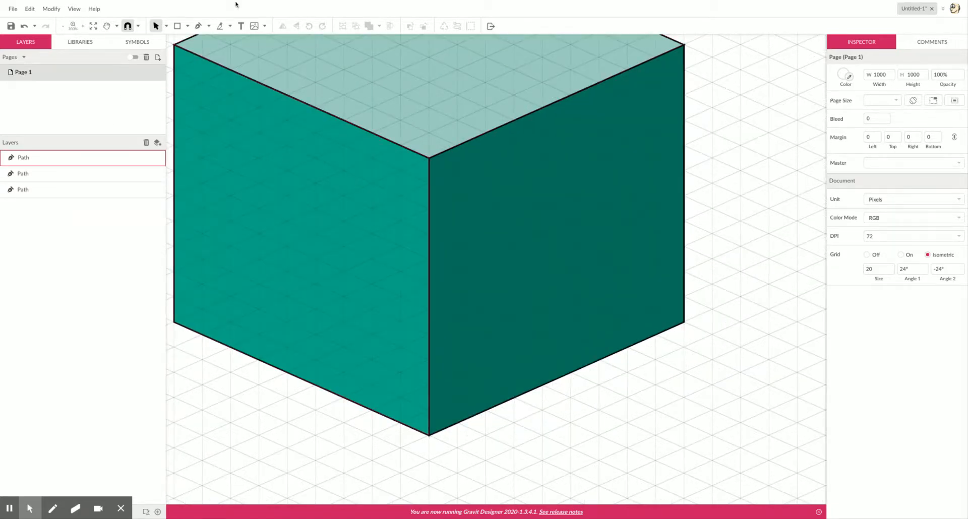
click(198, 26)
scroll(542, 56, up, 3)
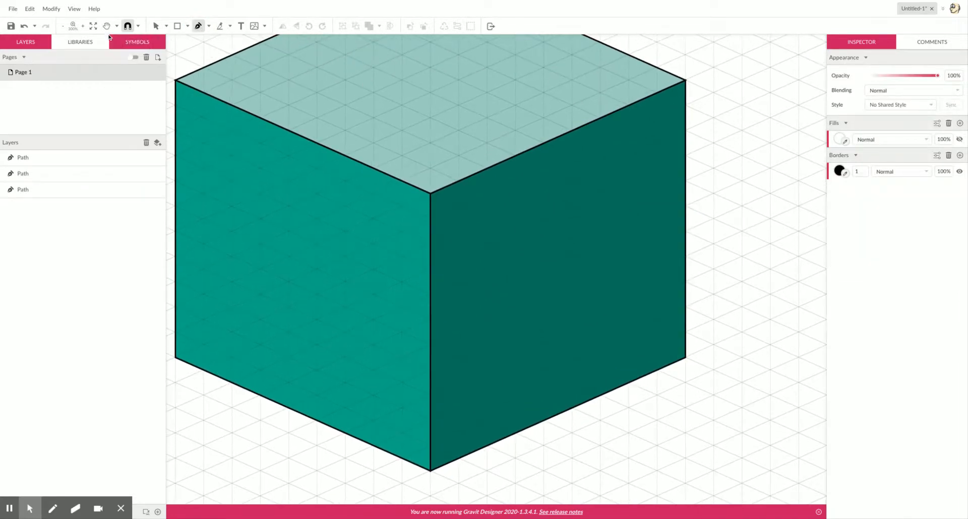
scroll(190, 61, up, 2)
scroll(190, 61, left, 3)
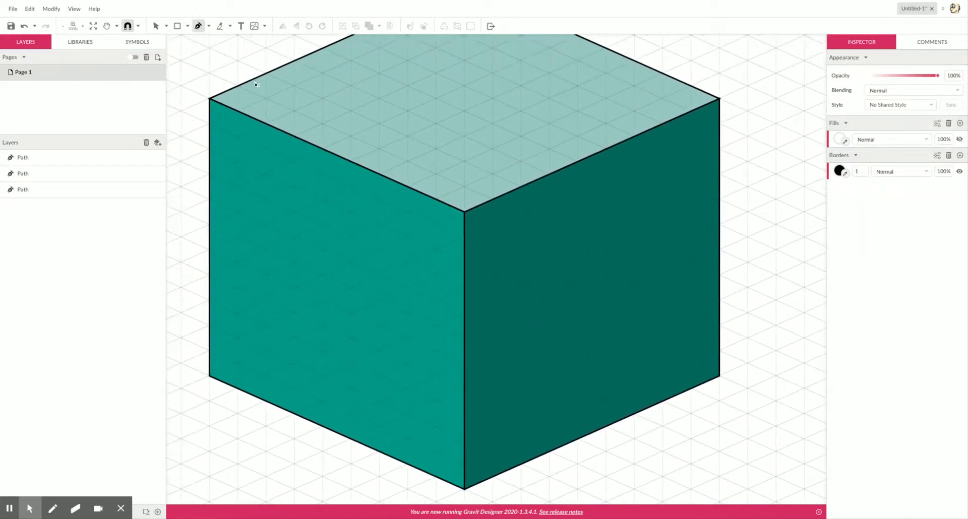
scroll(201, 58, up, 1)
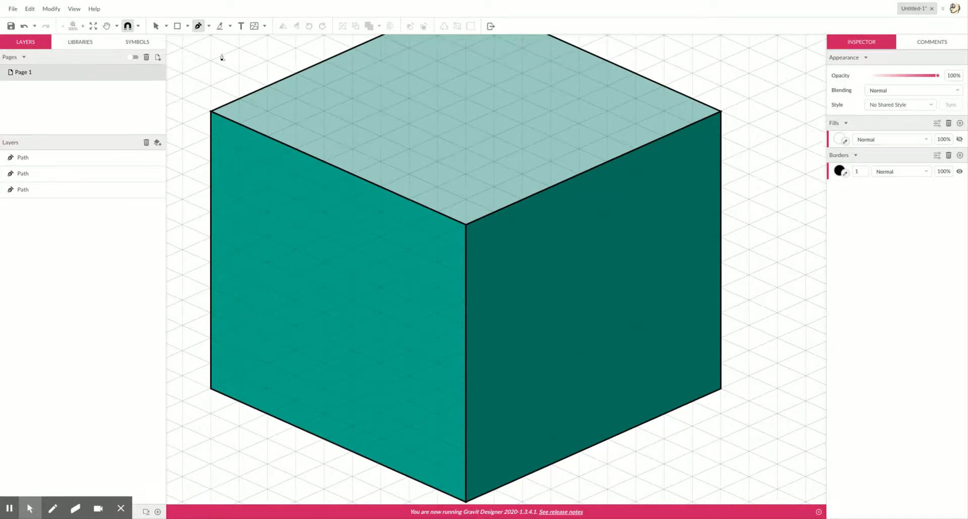
click(210, 61)
key(ctrl+z)
scroll(255, 54, up, 2)
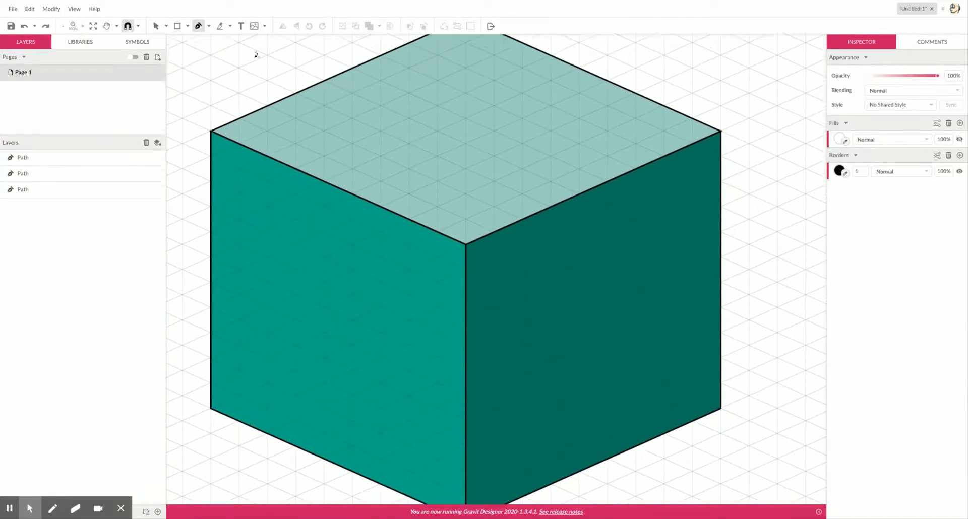
Set the border color of all three cube faces to white #FFFFFF
click(156, 26)
mouse_move(734, 103)
mouse_down()
mouse_move(609, 252)
mouse_move(401, 308)
mouse_move(735, 104)
mouse_up()
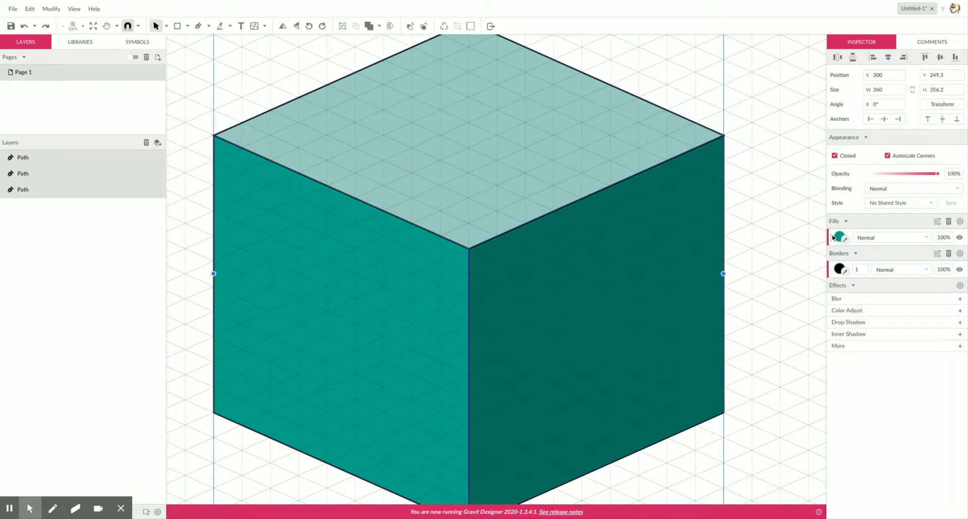
click(846, 273)
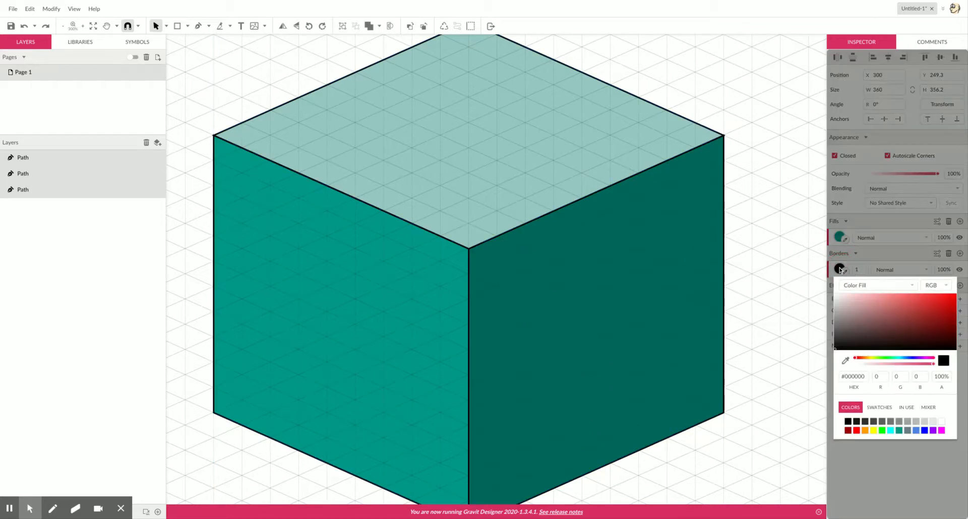
click(941, 421)
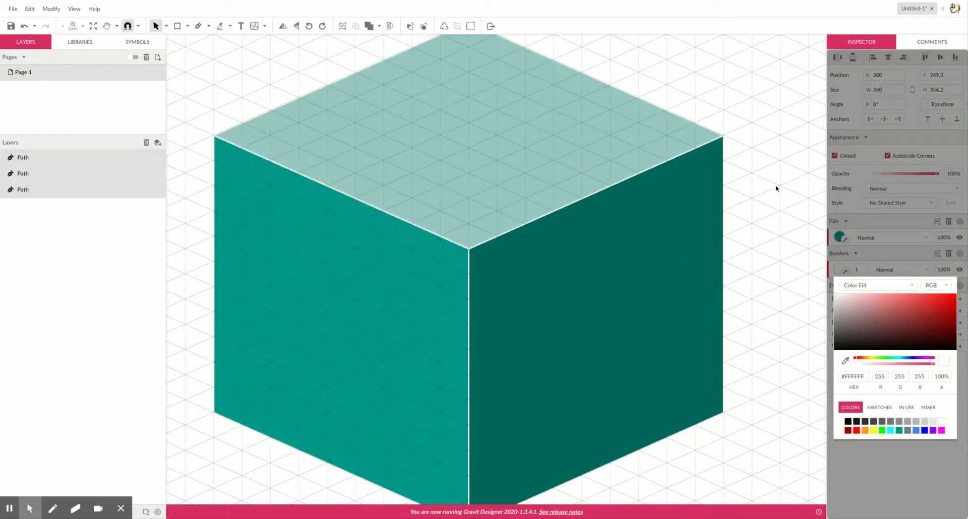
click(219, 77)
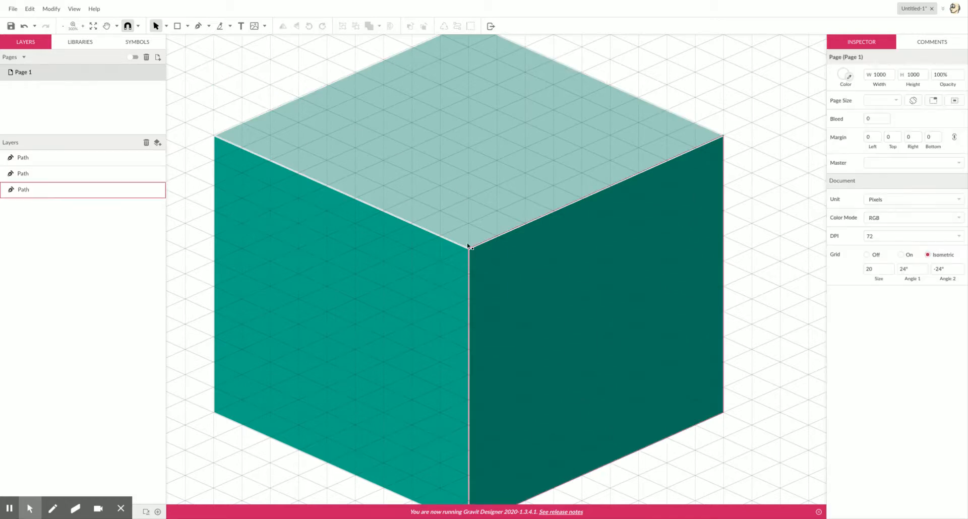
Draw two separate vertical lines about 196 px long from the left face's upper edge to its lower edge, at X 320 and X 340
click(198, 26)
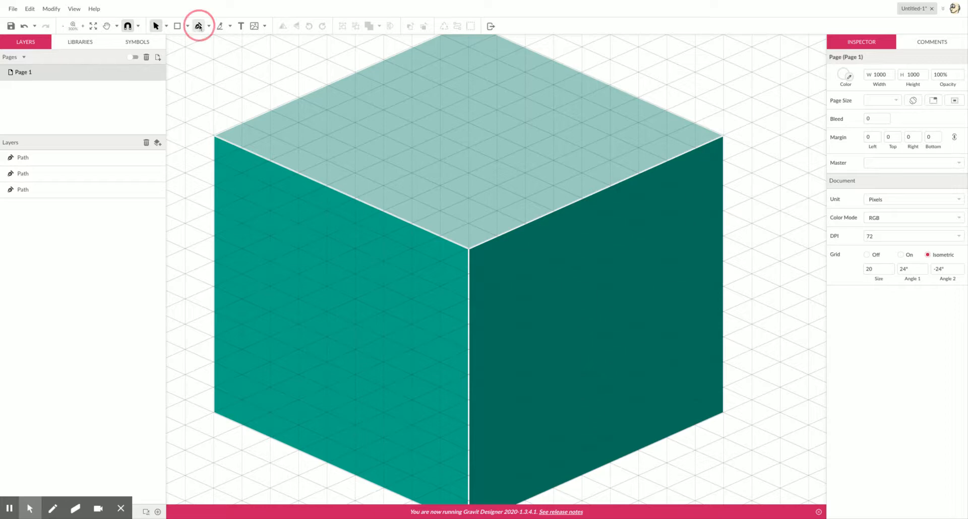
click(242, 152)
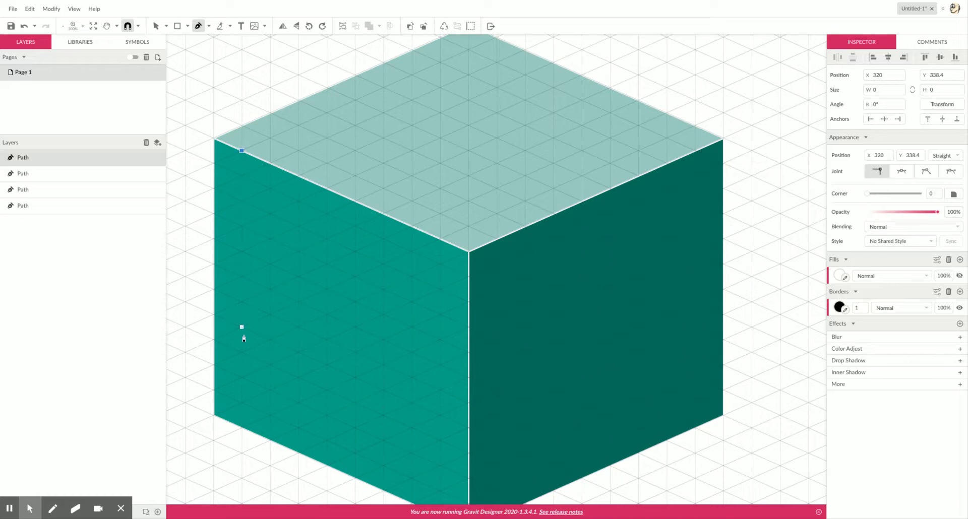
click(242, 428)
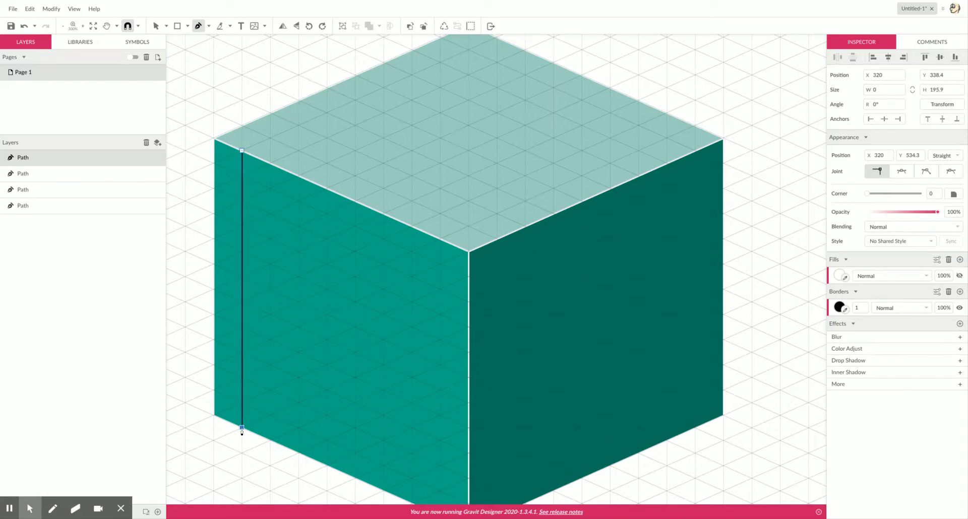
key(Escape)
click(197, 25)
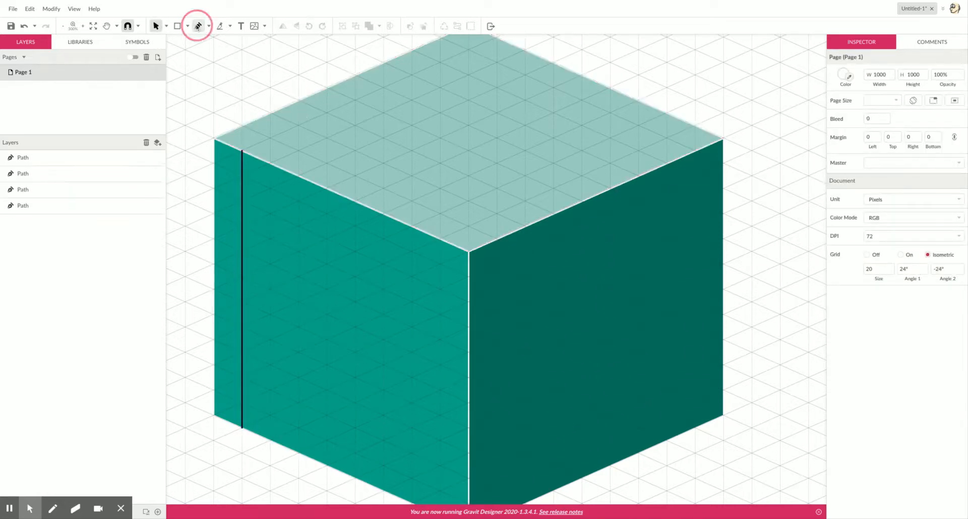
click(271, 166)
click(270, 444)
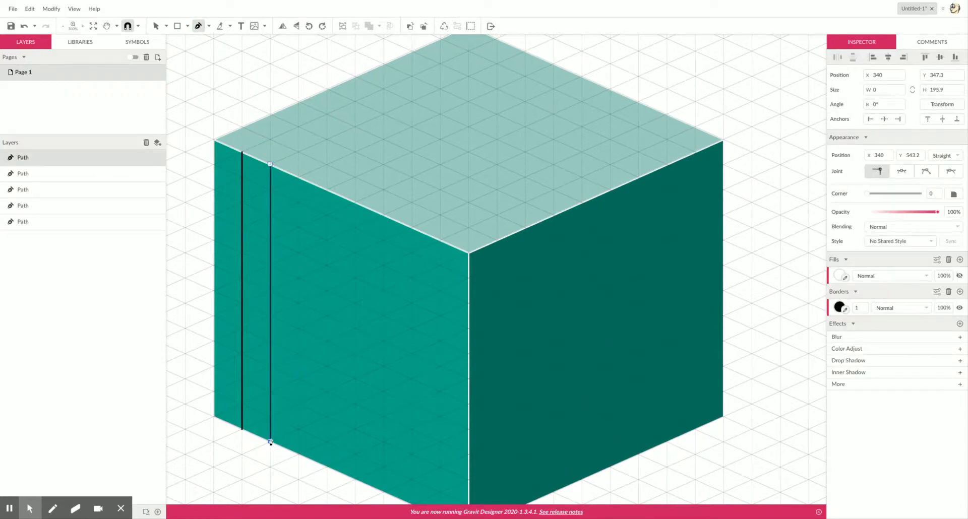
key(Escape)
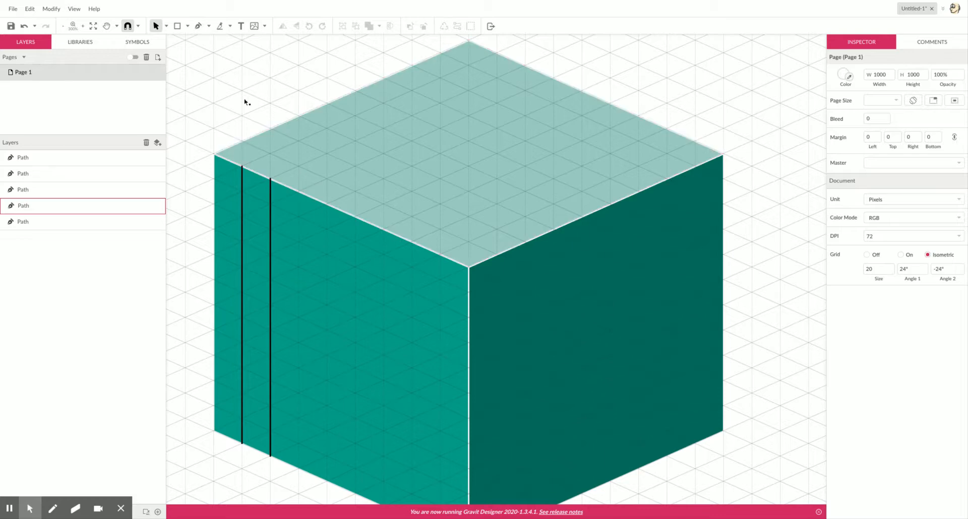
Add two more vertical lines about 196 px long between the left face's upper and lower edges, at X 360 and X 380
click(199, 27)
scroll(299, 211, up, 1)
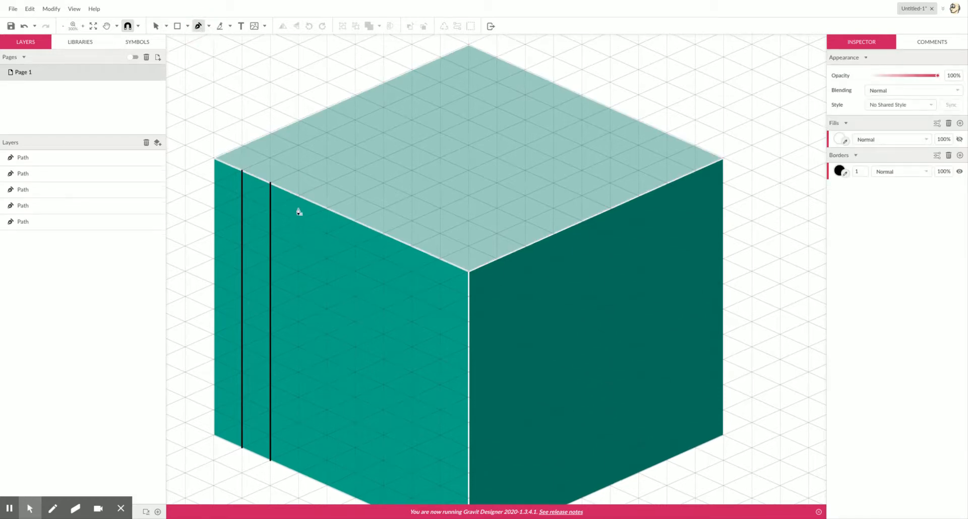
click(298, 197)
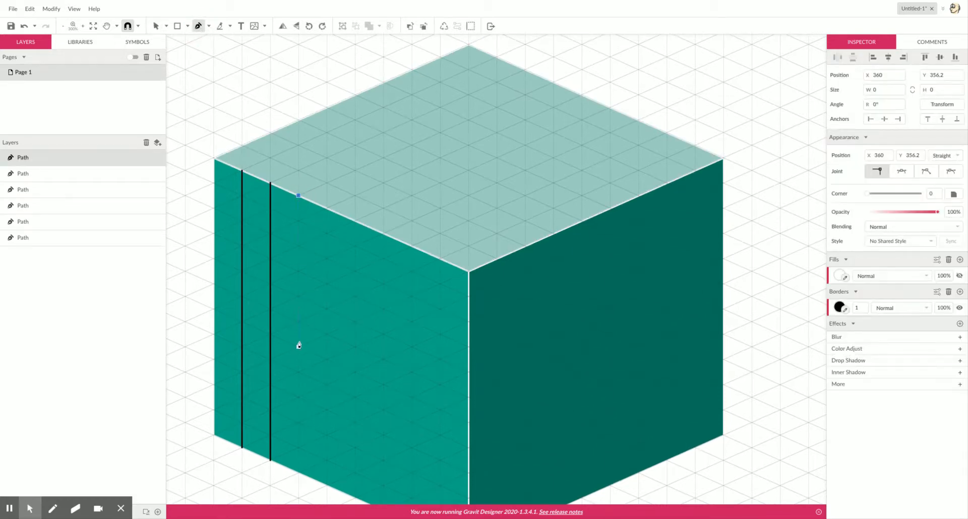
click(298, 472)
key(Escape)
key(p)
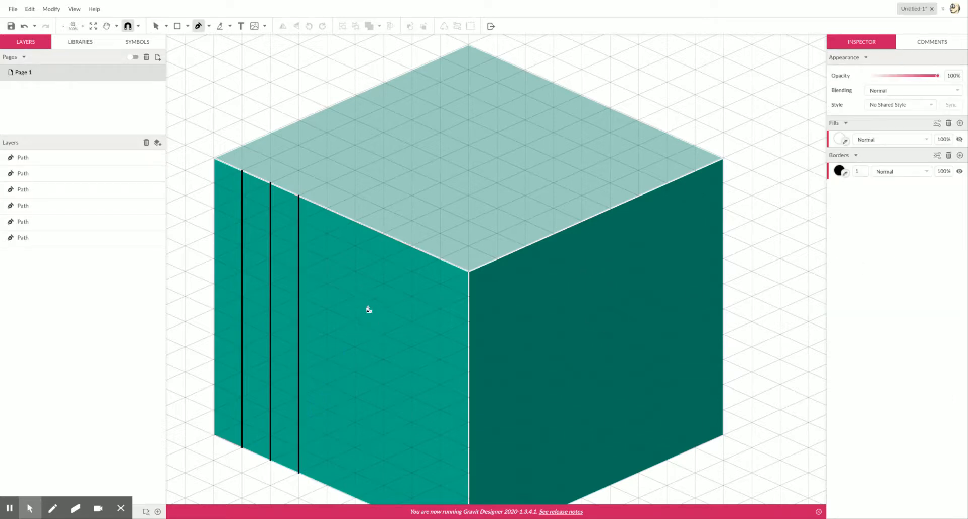
click(328, 209)
scroll(325, 473, down, 1)
click(327, 472)
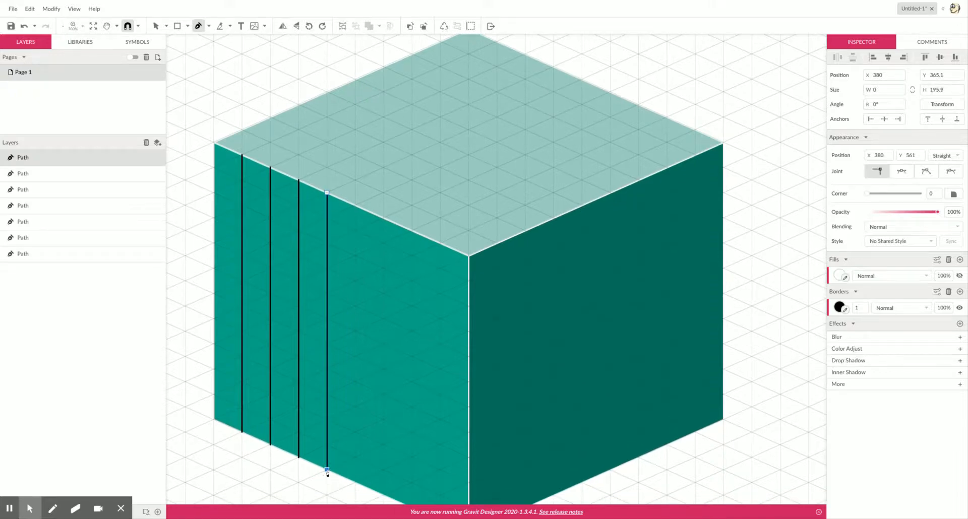
key(Escape)
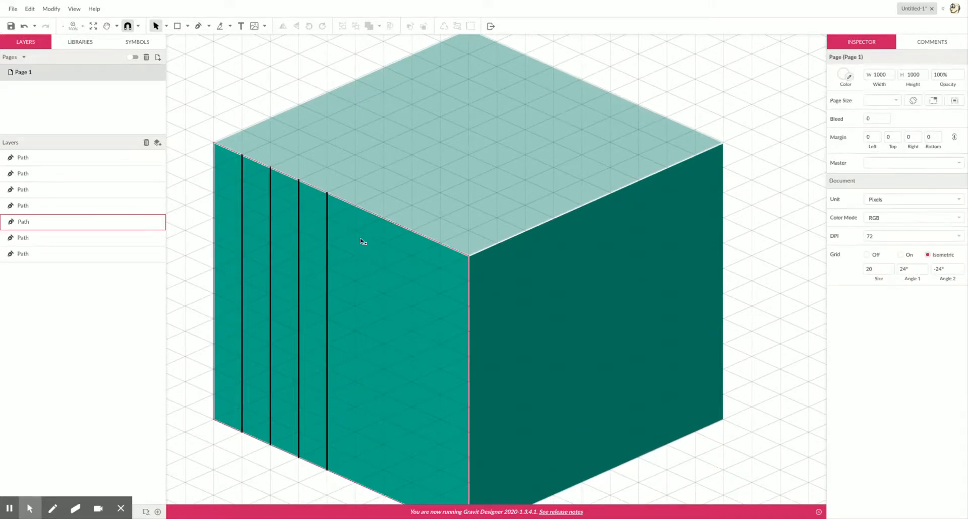
Draw a vertical line about 196 px long from the left face's upper edge to its lower edge at X 400
key(p)
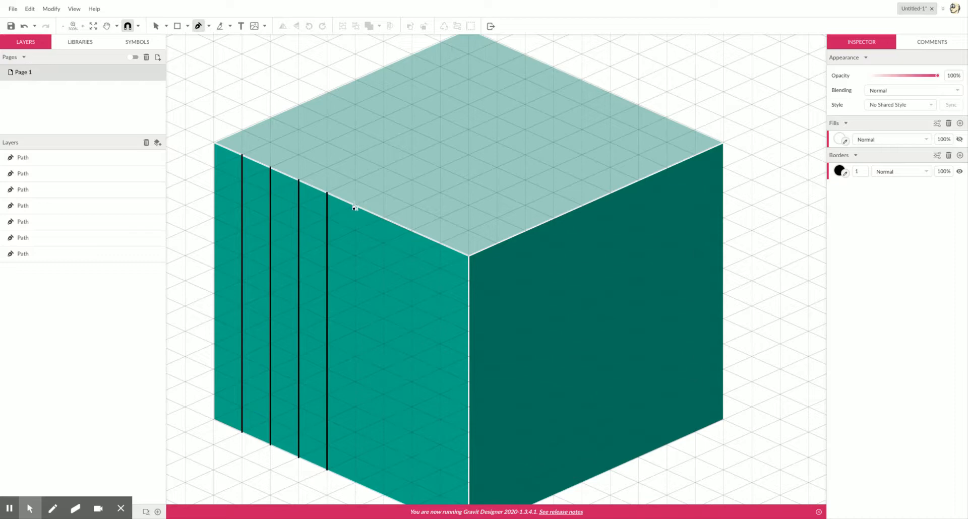
click(356, 206)
scroll(357, 492, down, 1)
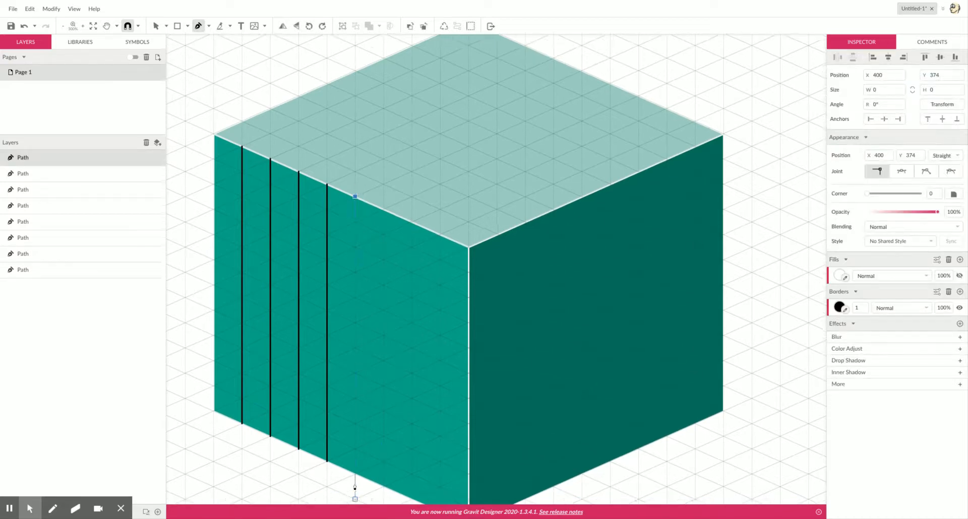
click(356, 471)
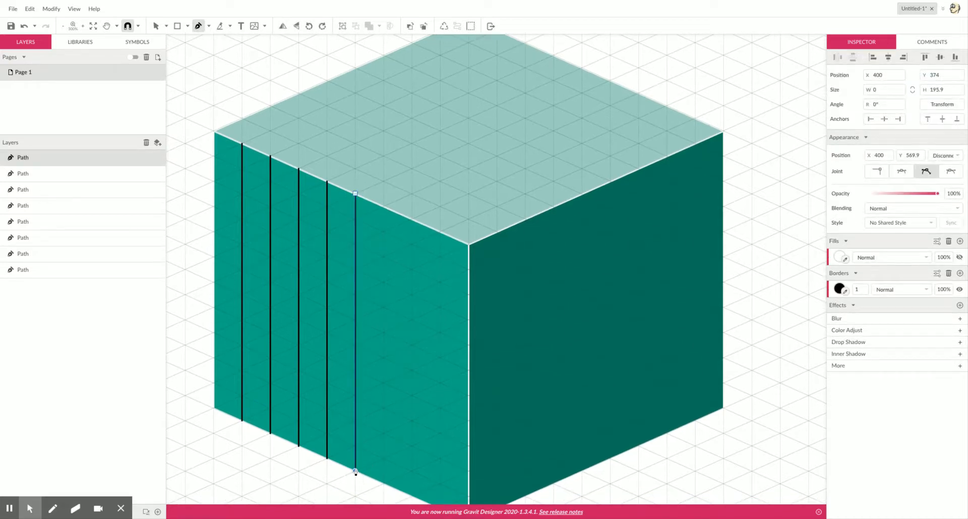
key(Escape)
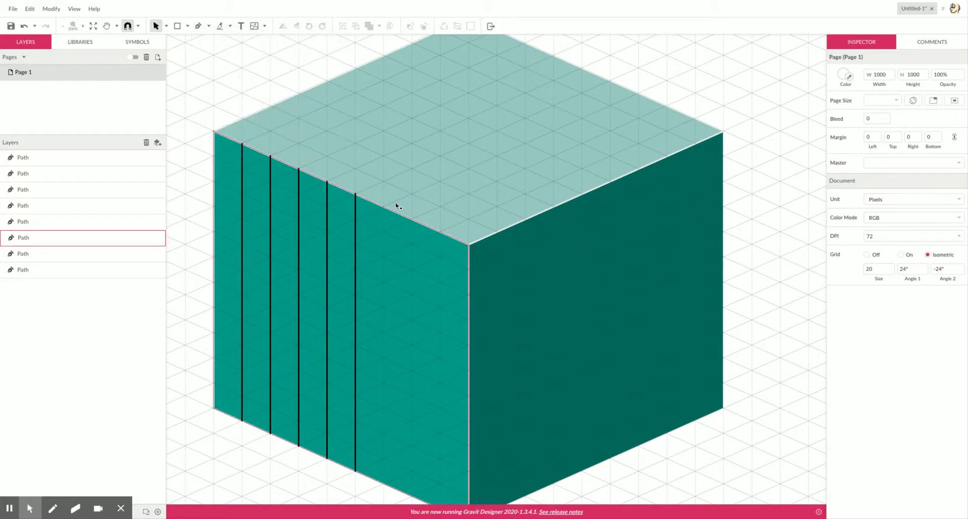
Draw a separate vertical line across the left face, one grid column to the right of the line at X 400
key(p)
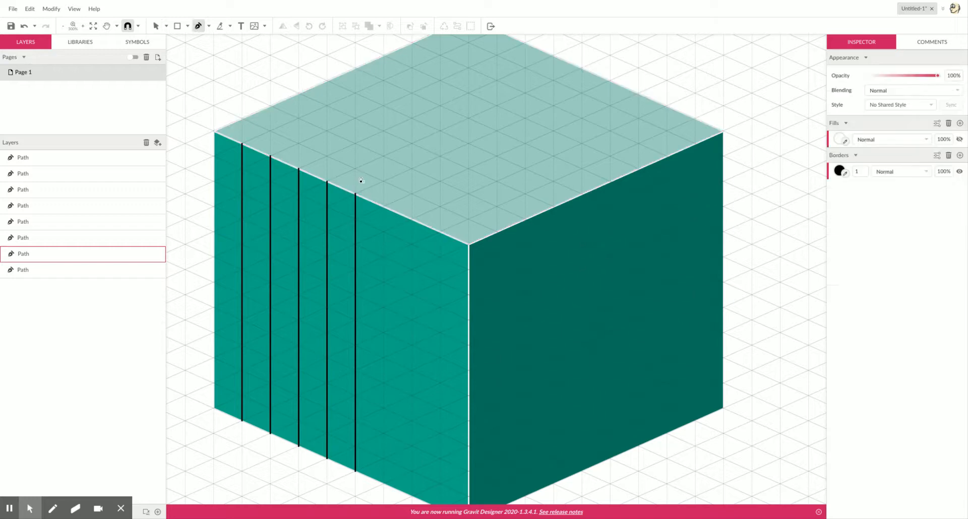
click(383, 206)
scroll(388, 463, down, 2)
click(384, 468)
key(Escape)
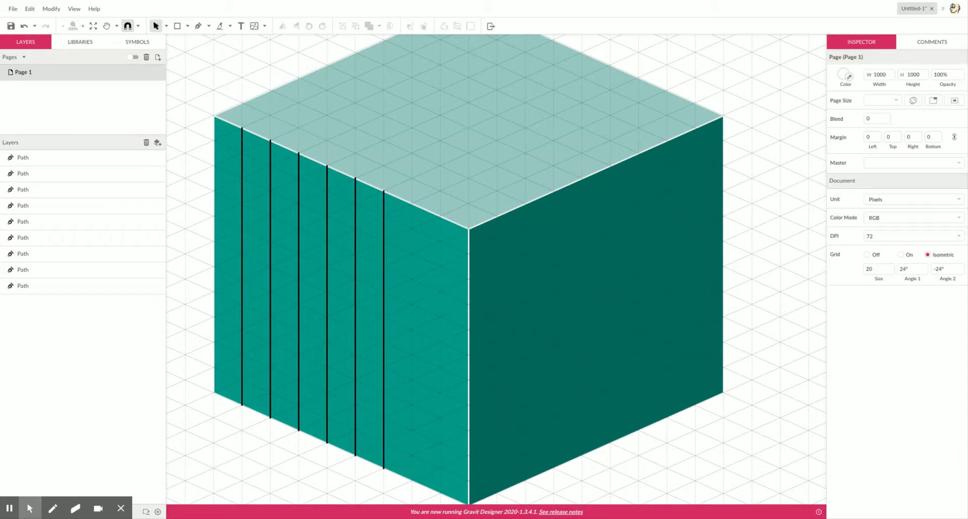
click(156, 27)
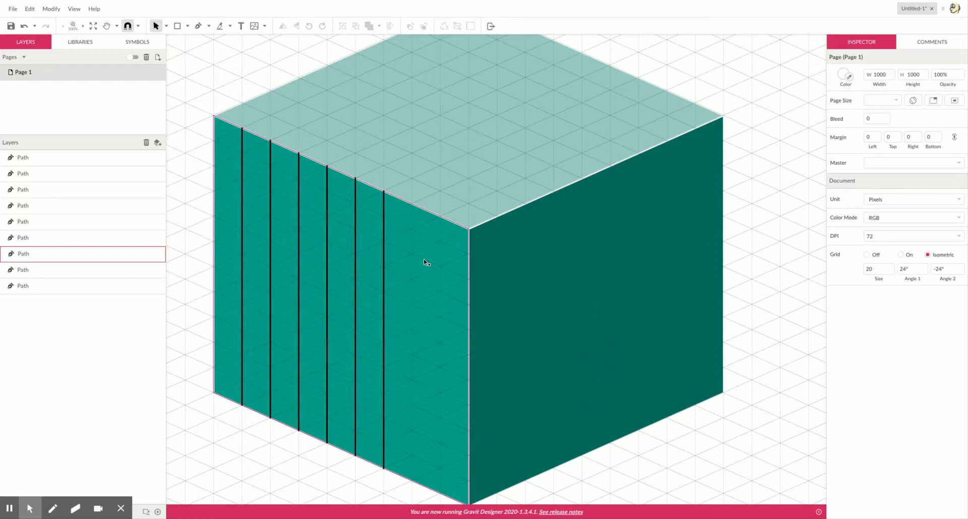
Draw another vertical line between the left face's upper and lower edges at X 440
key(p)
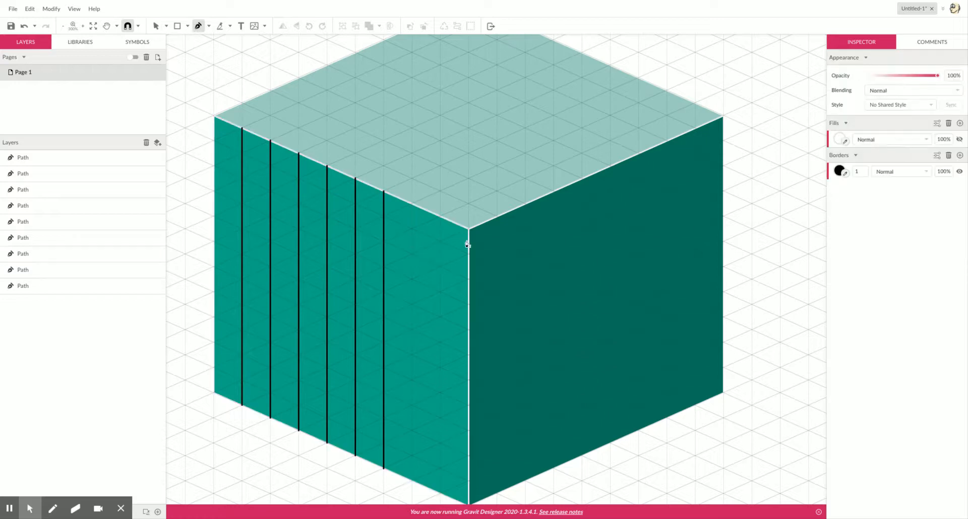
click(413, 205)
click(412, 480)
scroll(414, 483, down, 1)
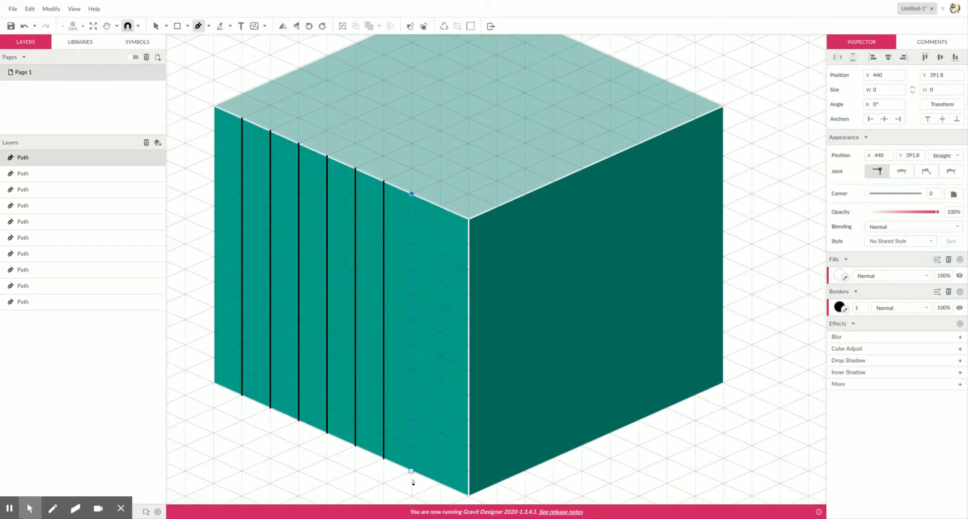
click(411, 472)
key(Escape)
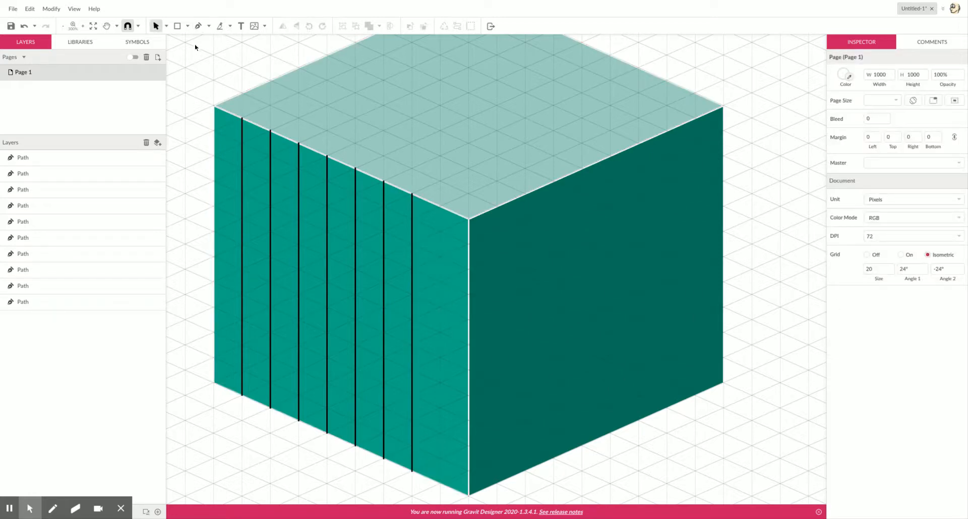
Draw the last vertical line on the left face, about 196 px long, at X 460
click(198, 25)
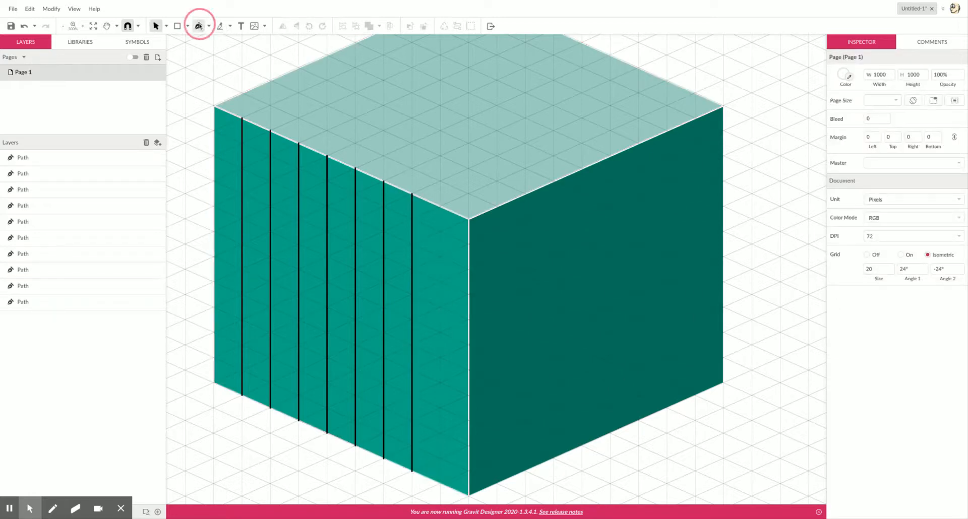
click(443, 215)
scroll(432, 491, down, 2)
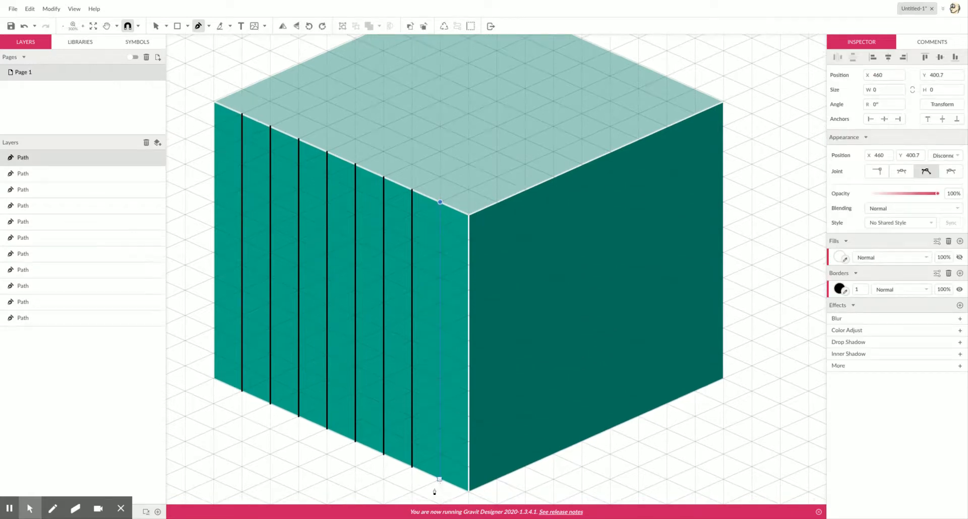
click(440, 473)
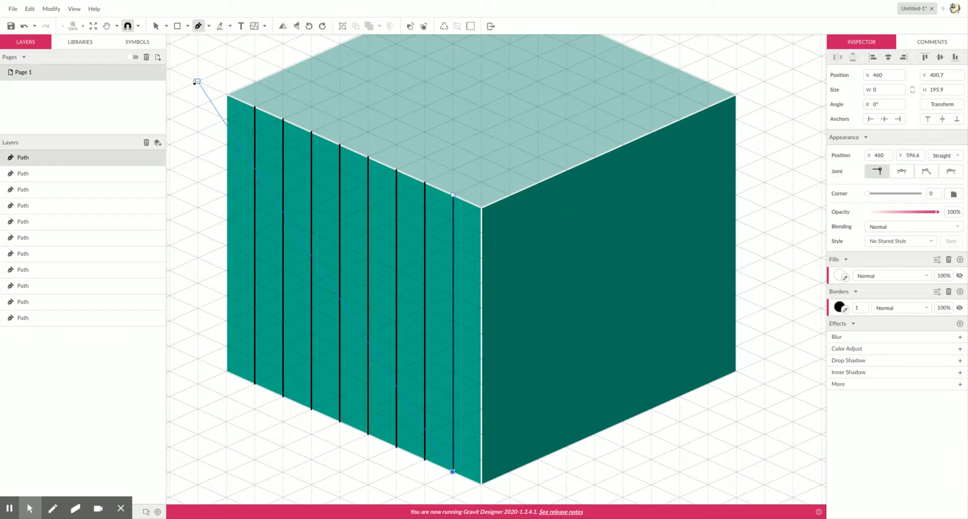
key(Escape)
key(Escape)
Select the eight vertical lines without the left face and set their border color to white #FFFFFF
click(158, 27)
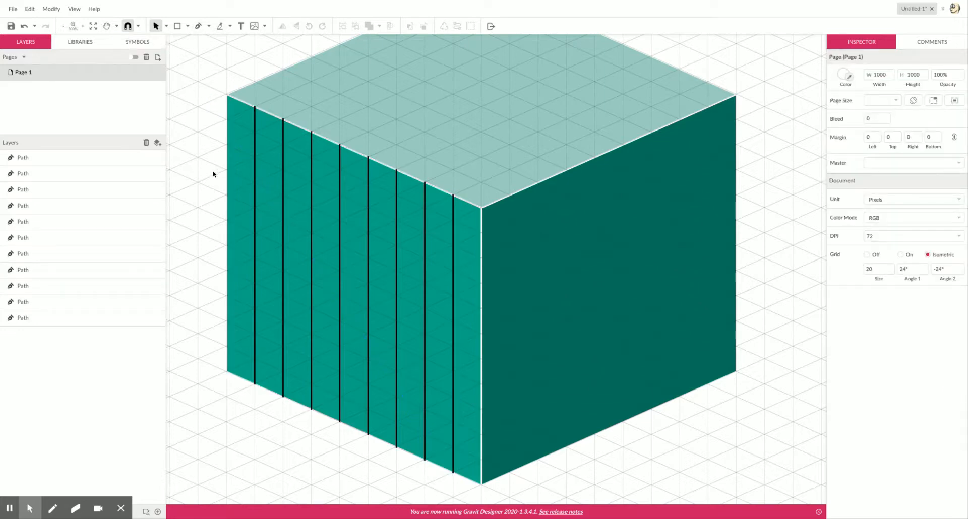
drag(201, 250, 462, 263)
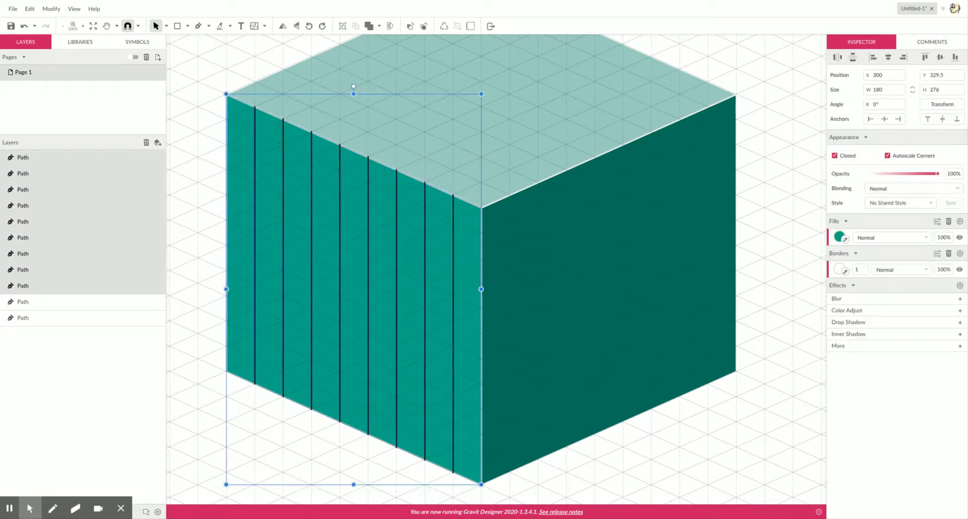
shift+click(469, 255)
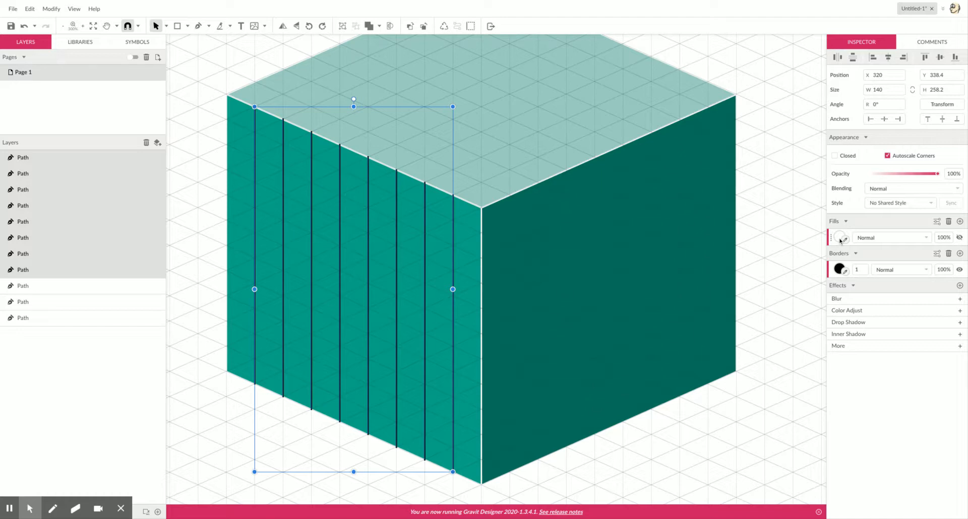
click(838, 269)
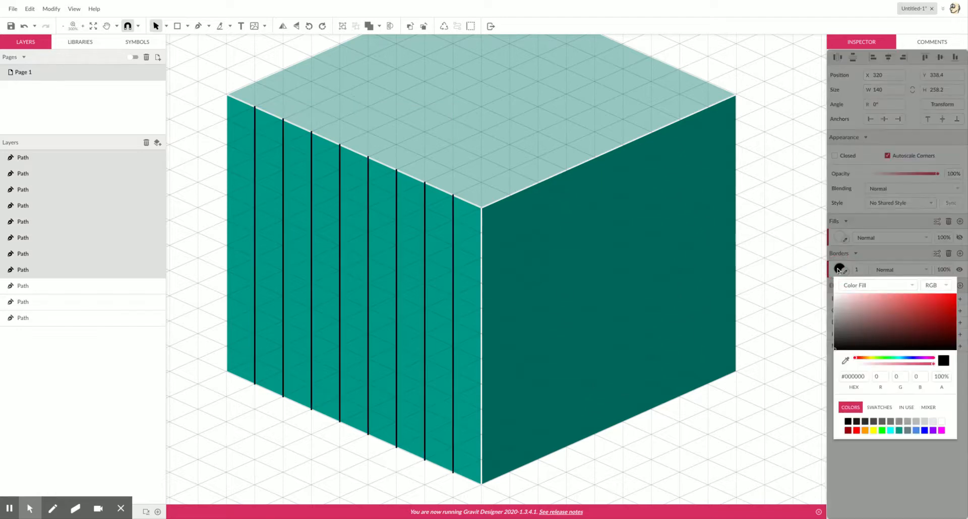
click(941, 422)
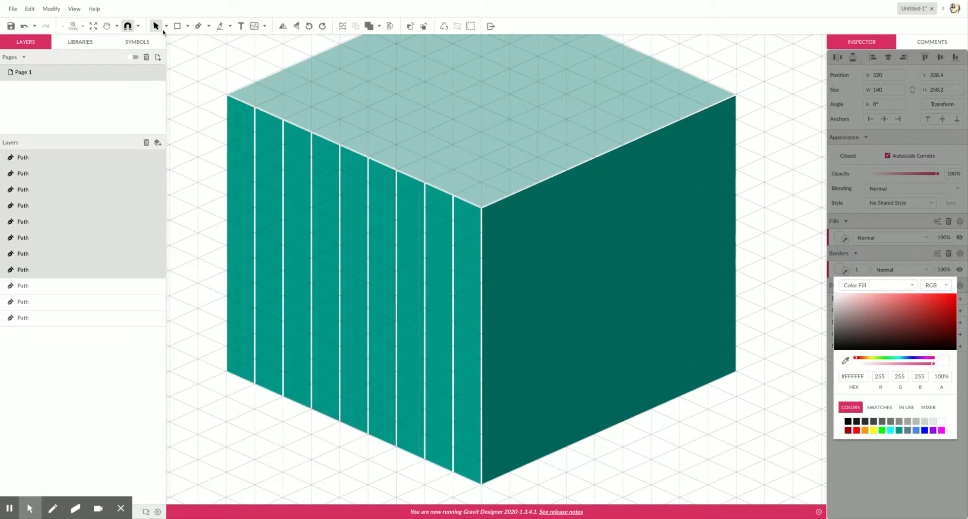
Undo and redo the white border color on the left face's eight lines, leaving nothing selected
key(ctrl+z)
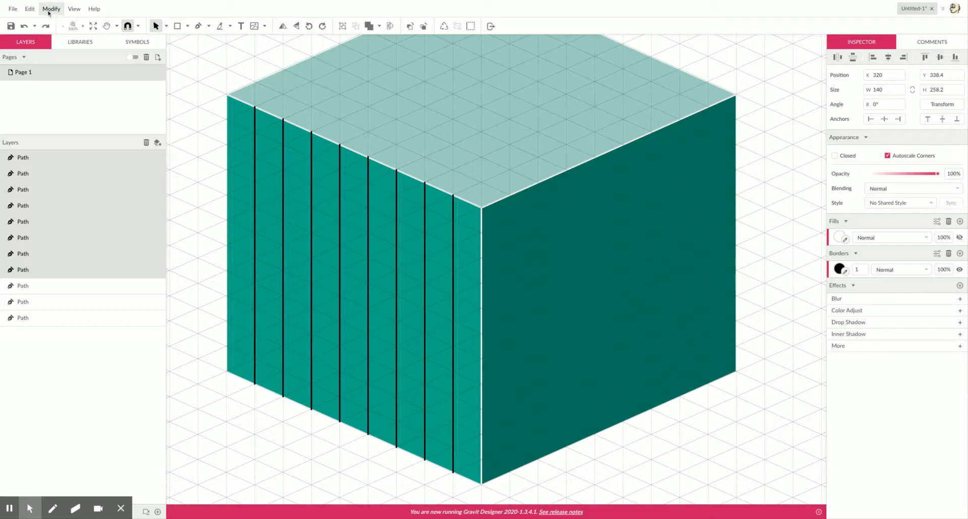
click(29, 8)
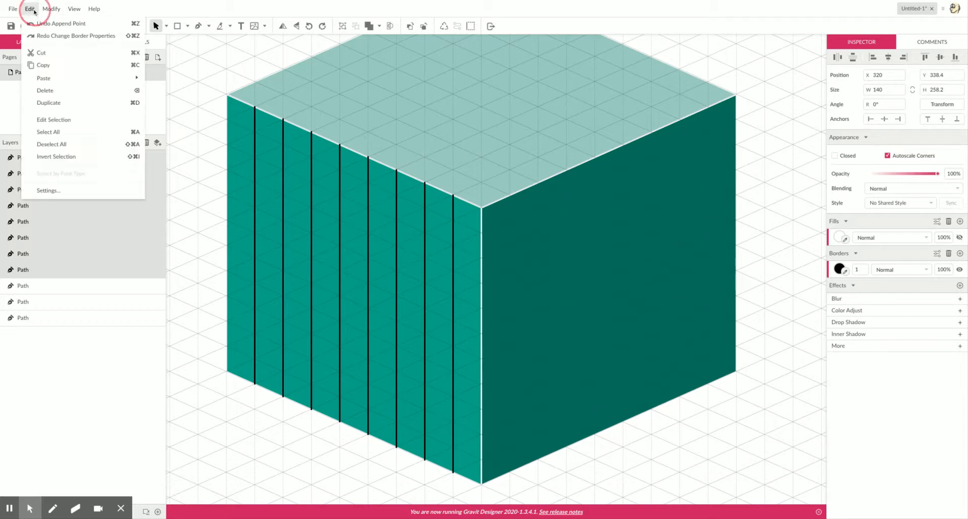
click(52, 37)
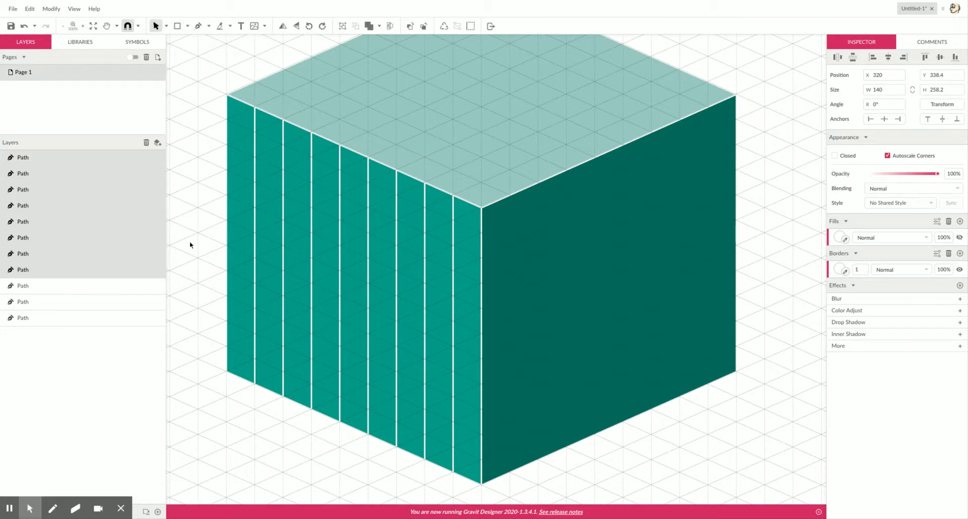
drag(193, 230, 471, 313)
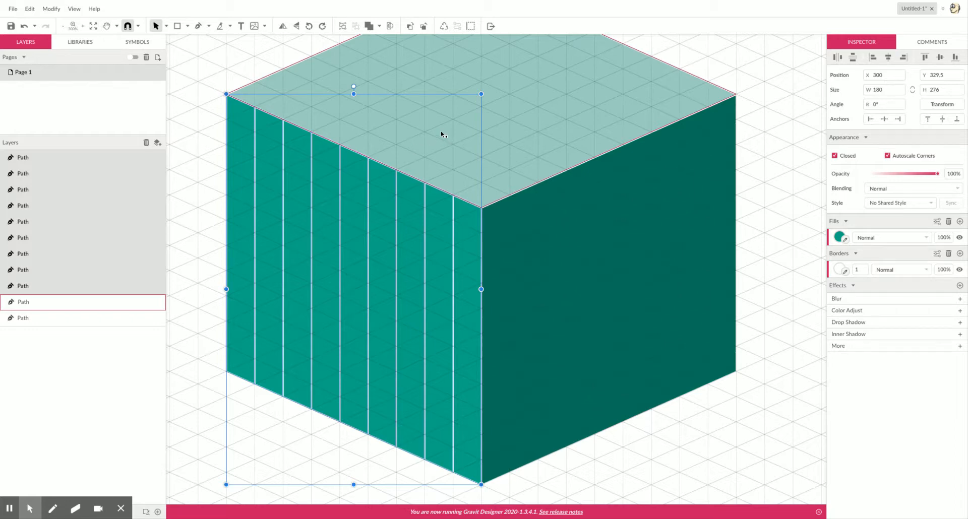
click(788, 203)
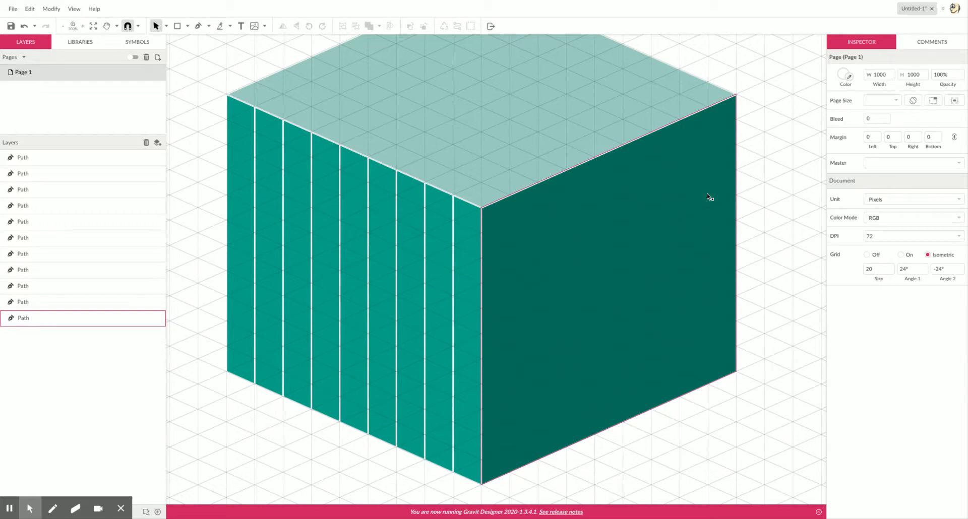
Undo the eight lines' border color change, set their border color to white #FFFFFF again, and deselect them
key(ctrl+z)
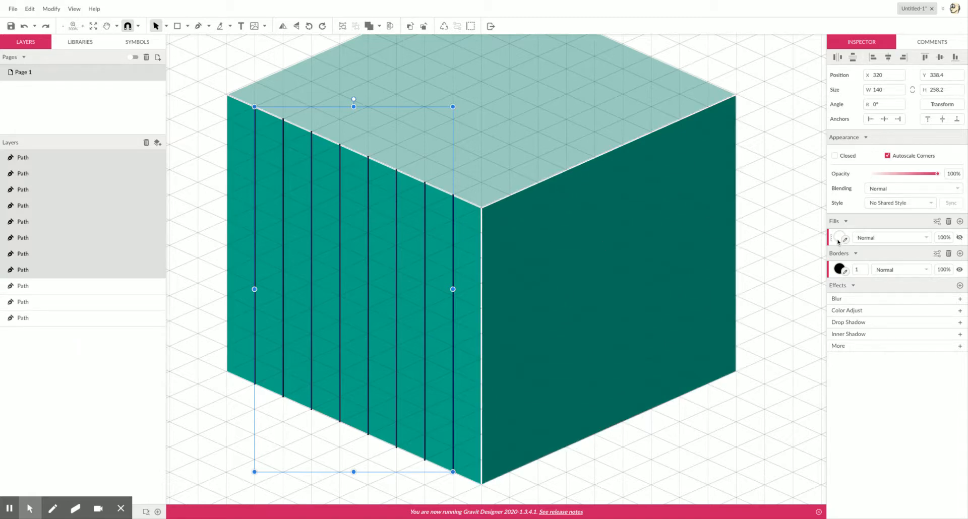
click(840, 270)
click(942, 422)
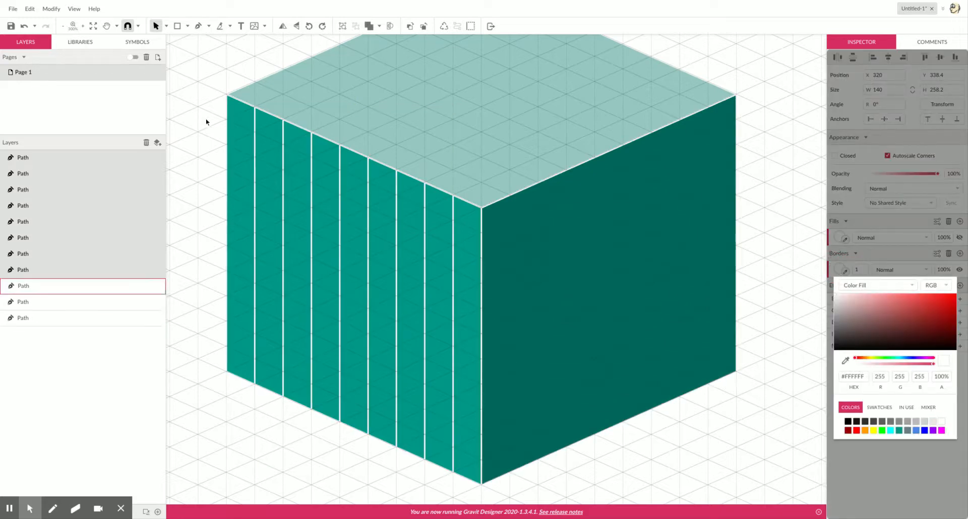
click(201, 93)
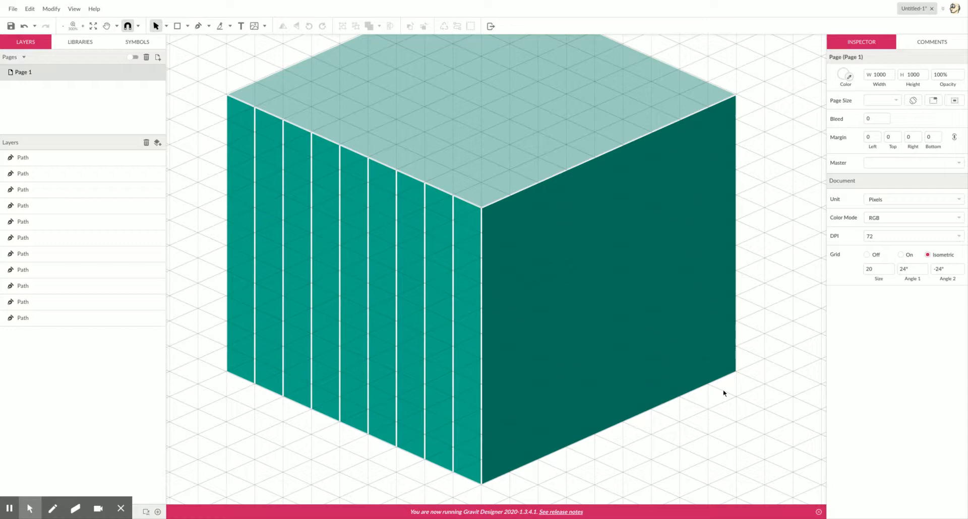
Try placing a copy of the eight white lines at X 400 and rotating it to slant upward to the right
key(ctrl+z)
drag(454, 243, 566, 238)
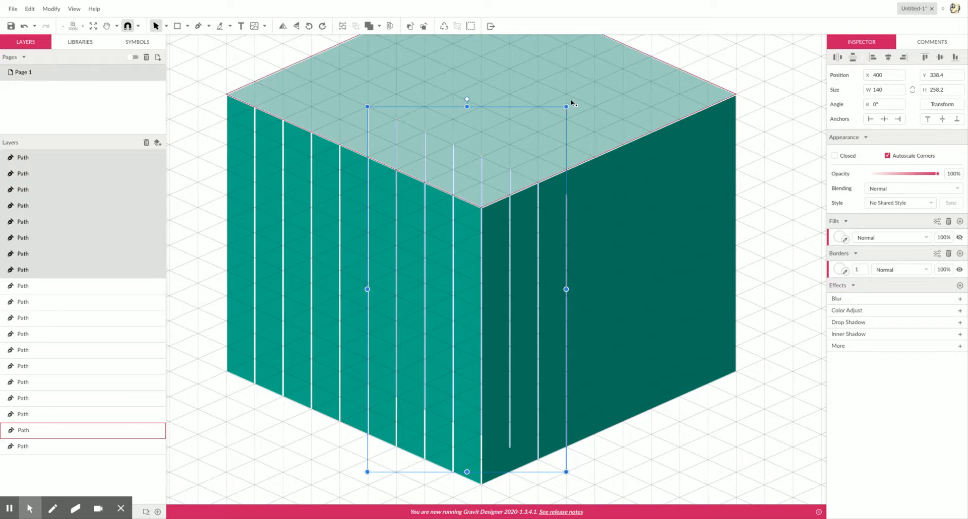
click(467, 99)
drag(467, 99, 663, 260)
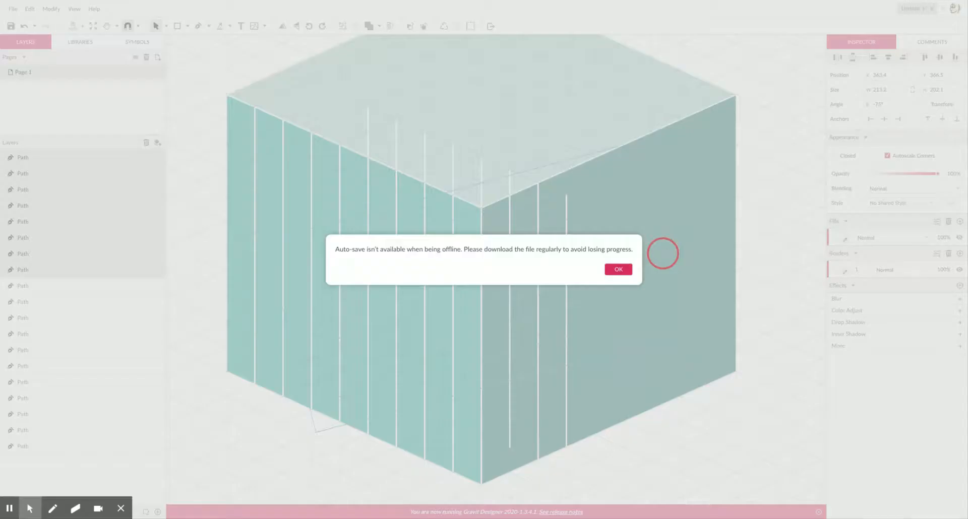
drag(663, 253, 663, 255)
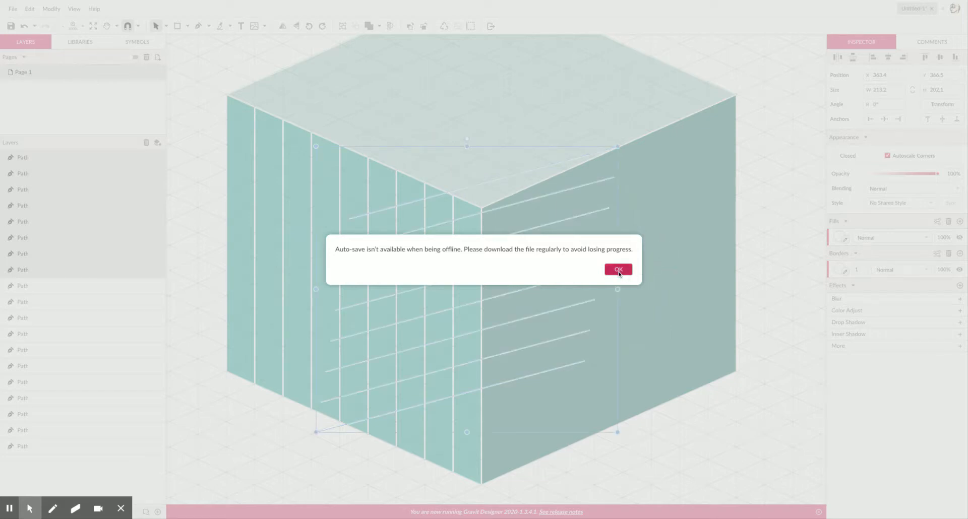
click(618, 271)
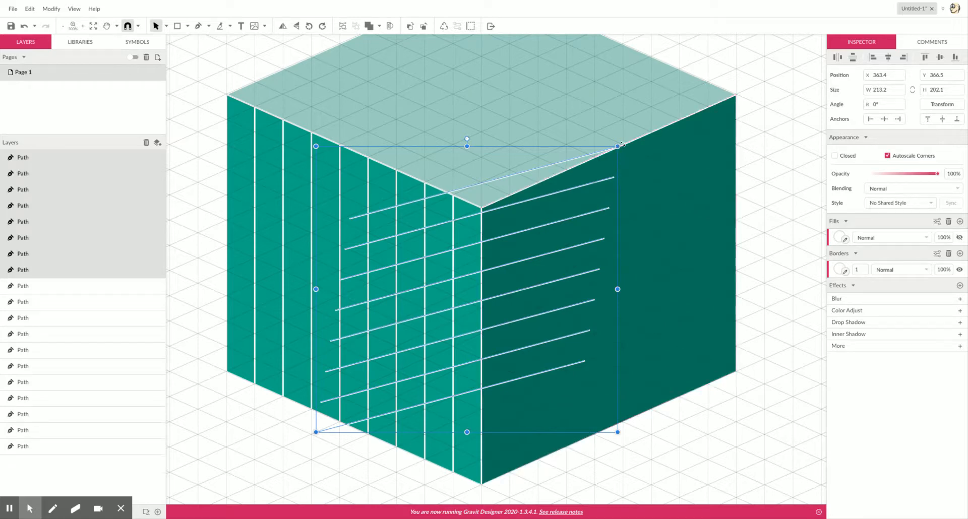
drag(466, 139, 485, 450)
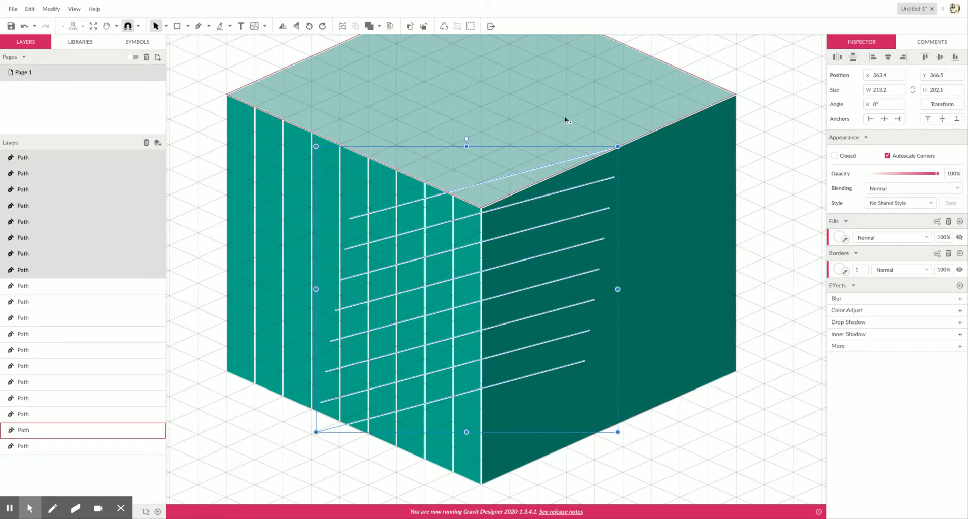
Move the slanted line copies onto the right face at about X 467, Y 368, and delete them
drag(537, 231, 403, 294)
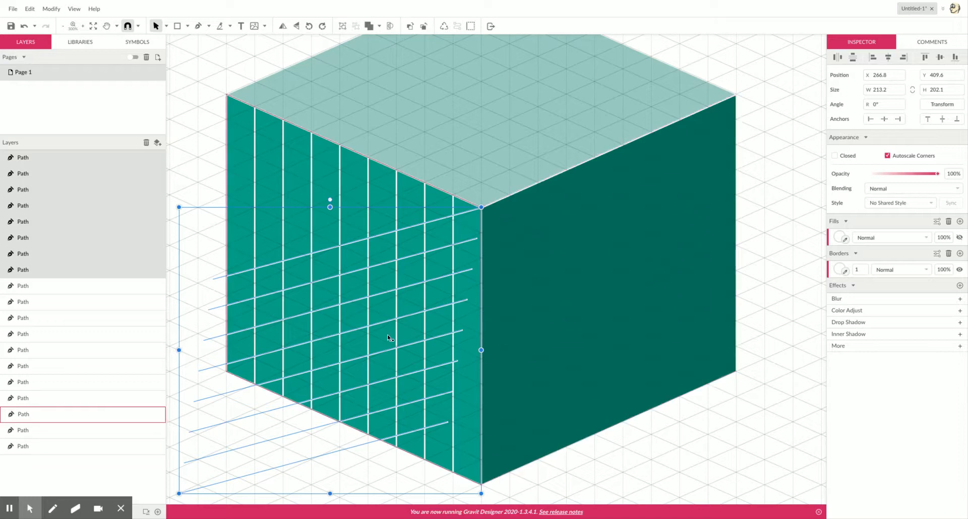
drag(380, 328, 668, 267)
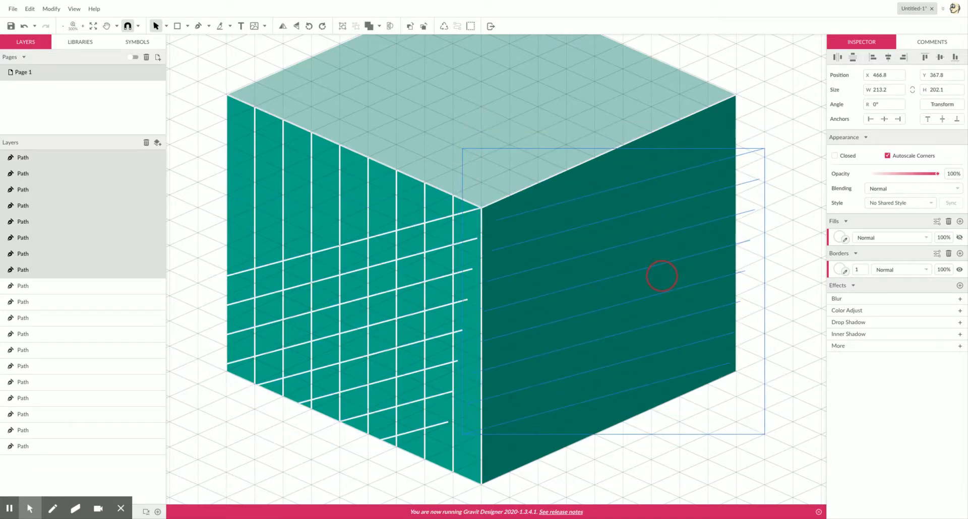
drag(662, 276, 663, 275)
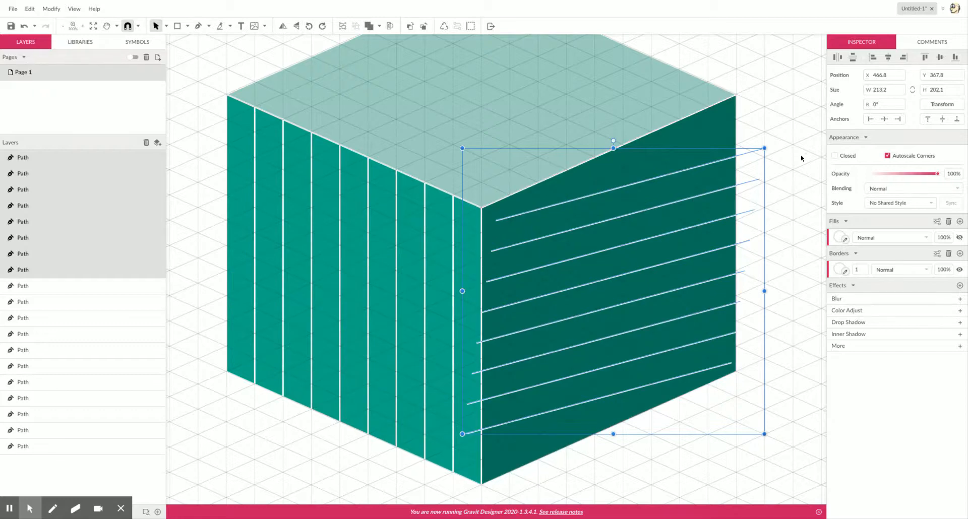
key(Delete)
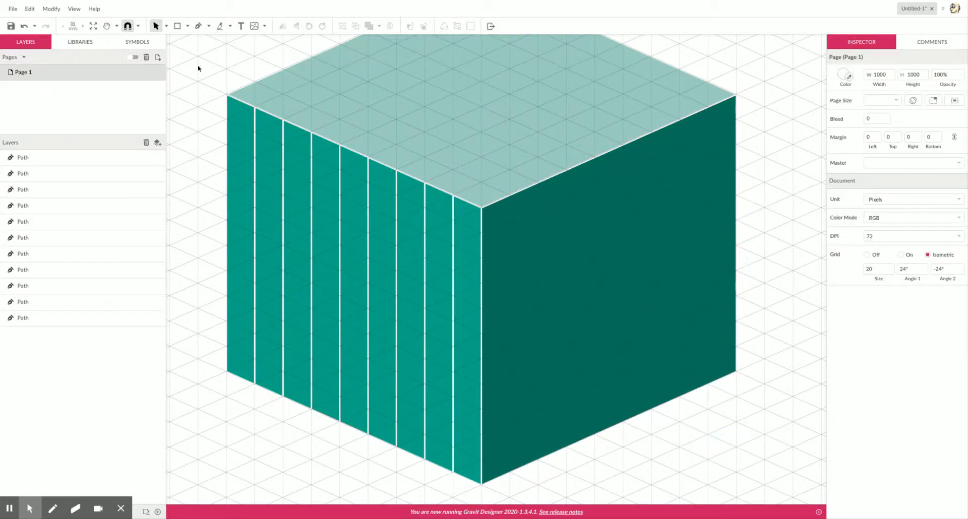
Draw a straight line across the left face parallel to its upper edge, from X 300, Y 347.3 to X 480, Y 427.4
click(198, 25)
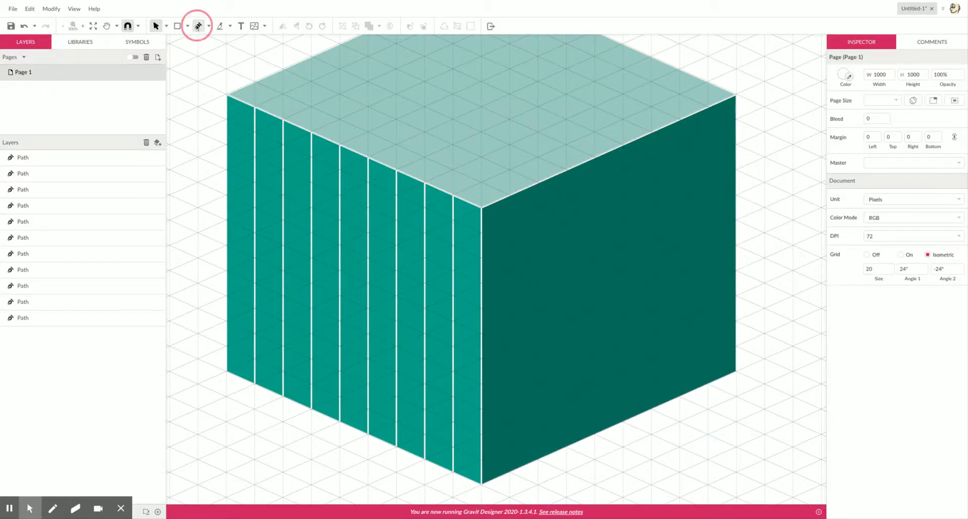
click(227, 122)
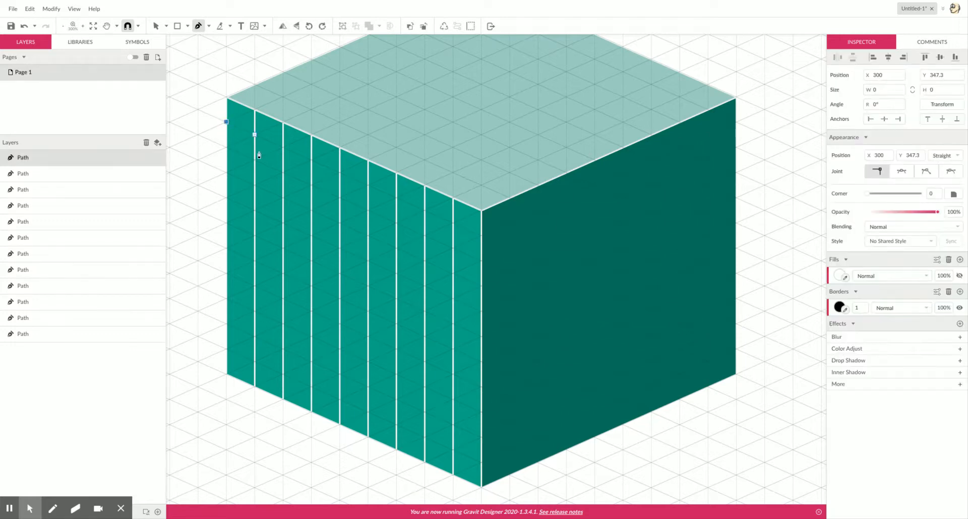
click(481, 236)
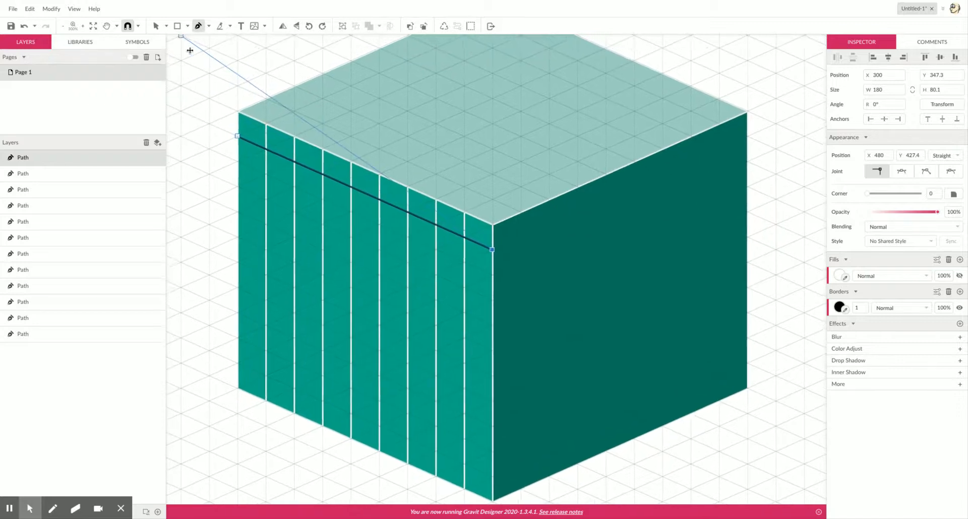
key(Escape)
key(Escape)
click(198, 72)
Try to select the black slanted line without selecting the left face
click(283, 160)
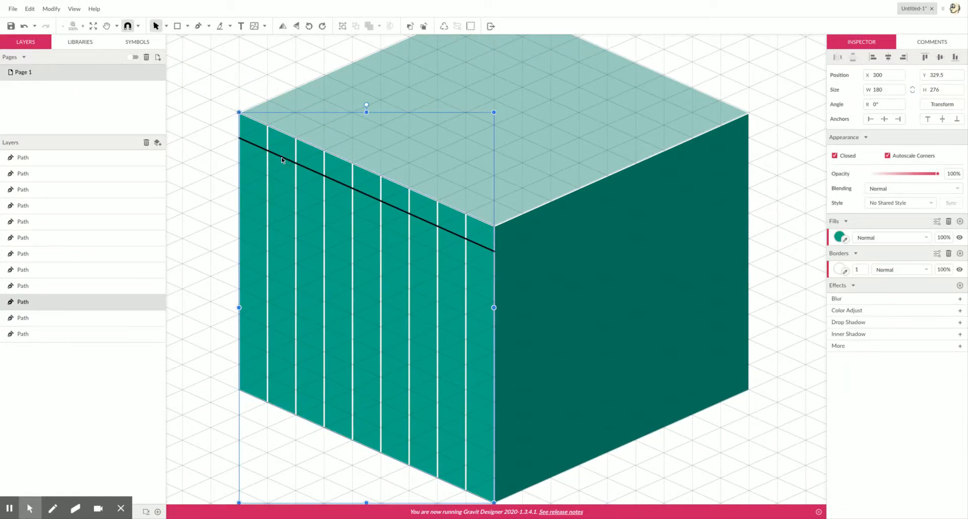
click(227, 140)
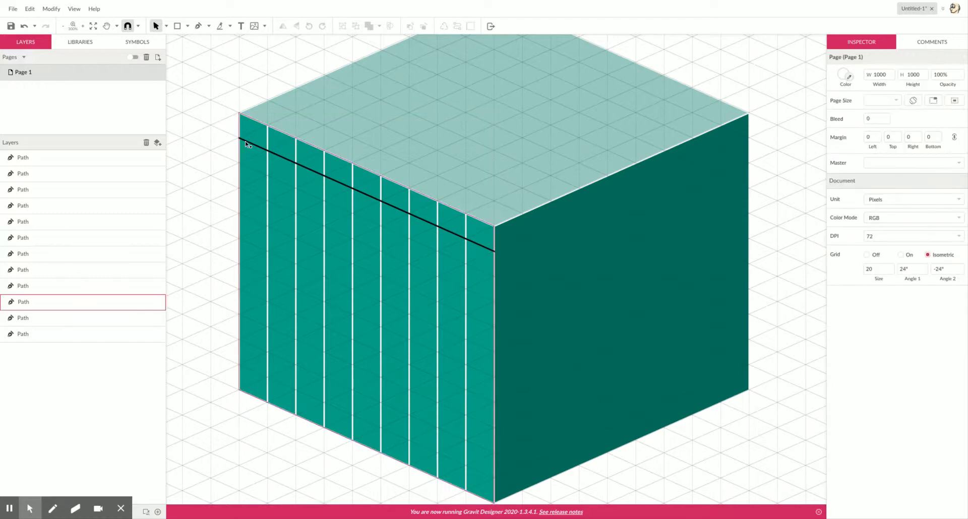
click(245, 144)
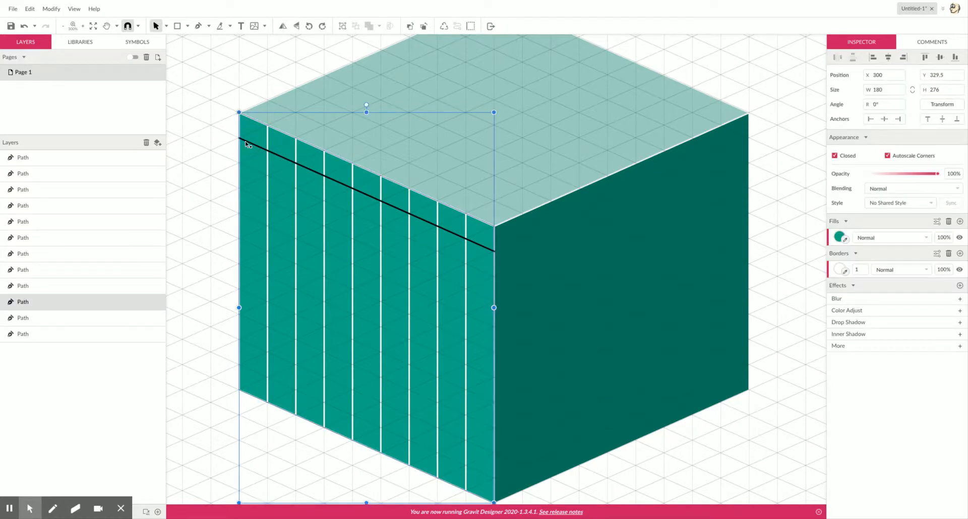
key(Escape)
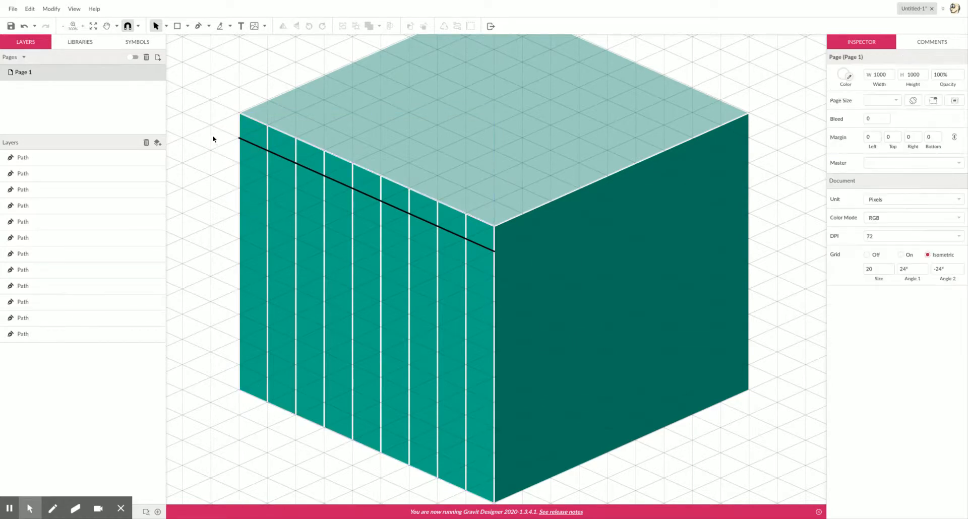
click(244, 147)
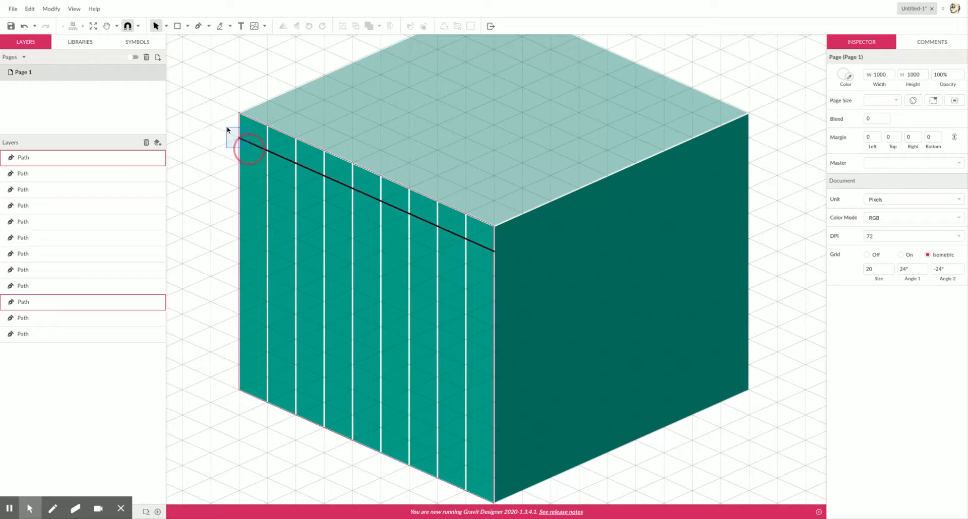
click(255, 184)
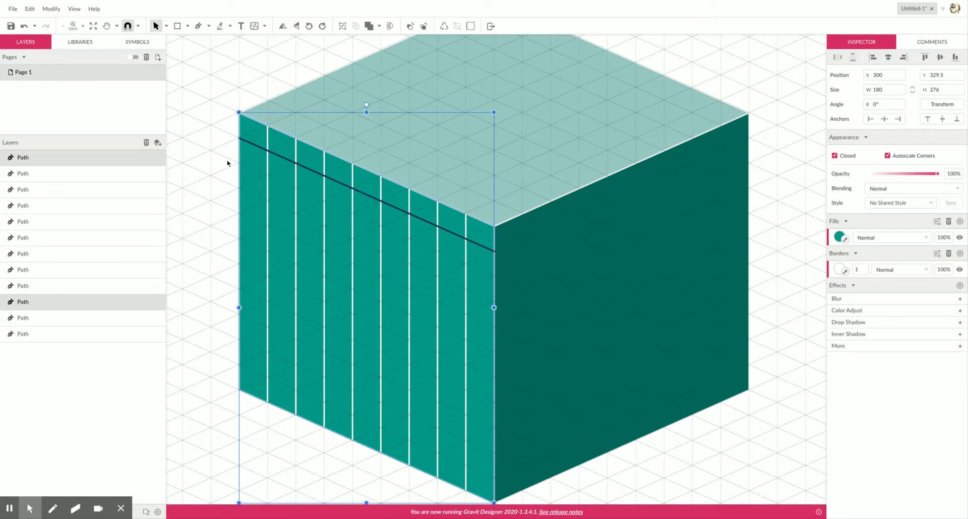
scroll(575, 300, down, 2)
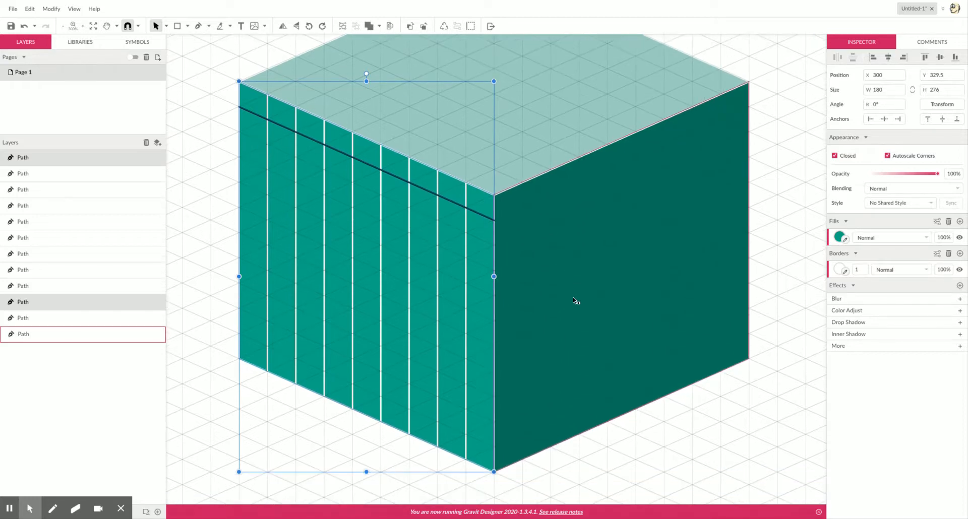
click(588, 455)
click(487, 365)
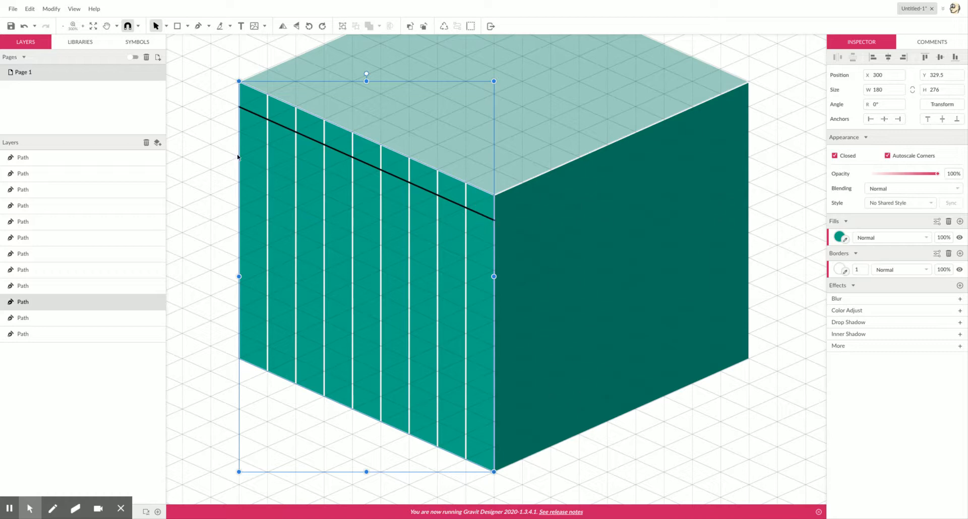
Duplicate the black slanted line one interval below the original, at Y 365.1 on the left face
click(214, 178)
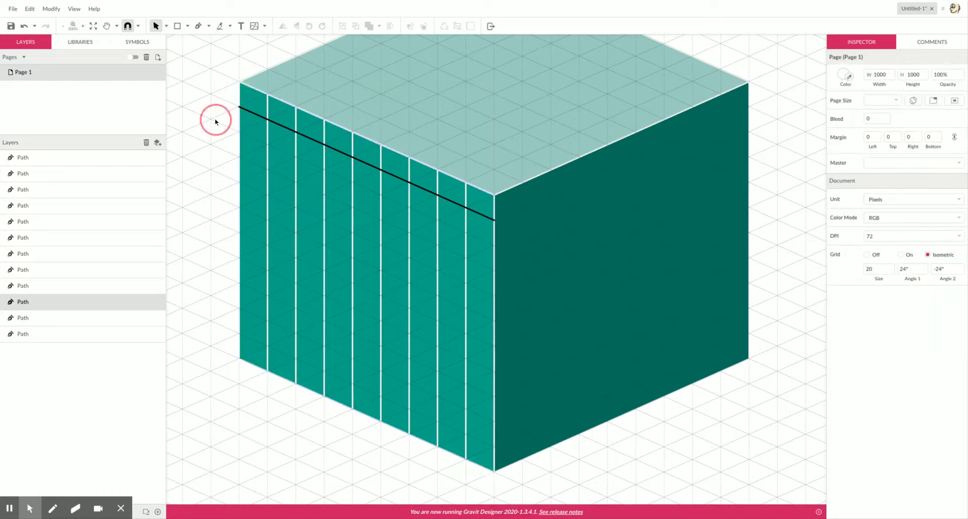
click(249, 114)
drag(247, 114, 249, 114)
key(ctrl+z)
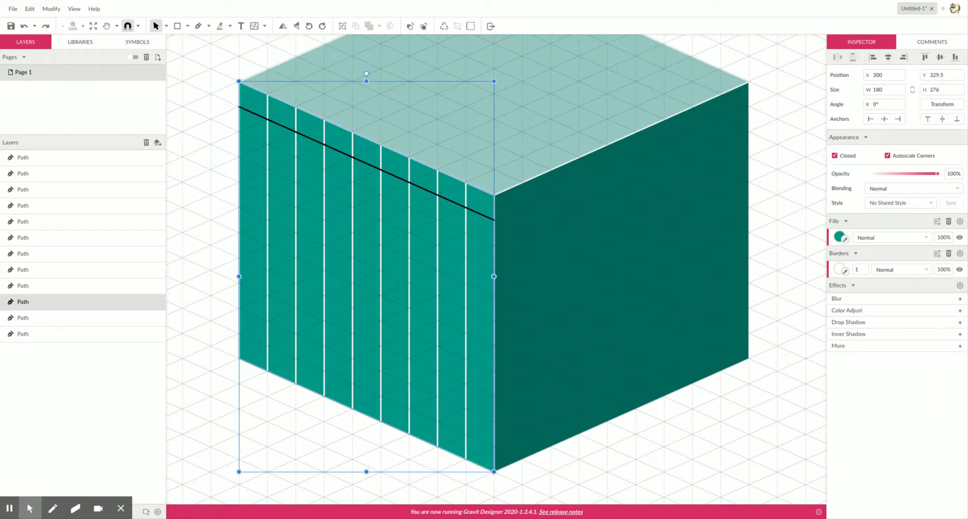
click(249, 113)
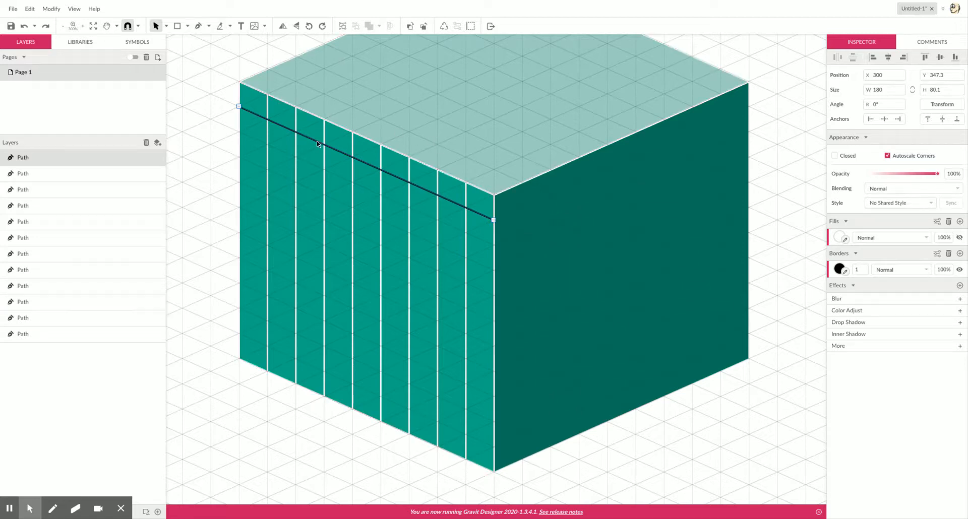
drag(319, 145, 320, 168)
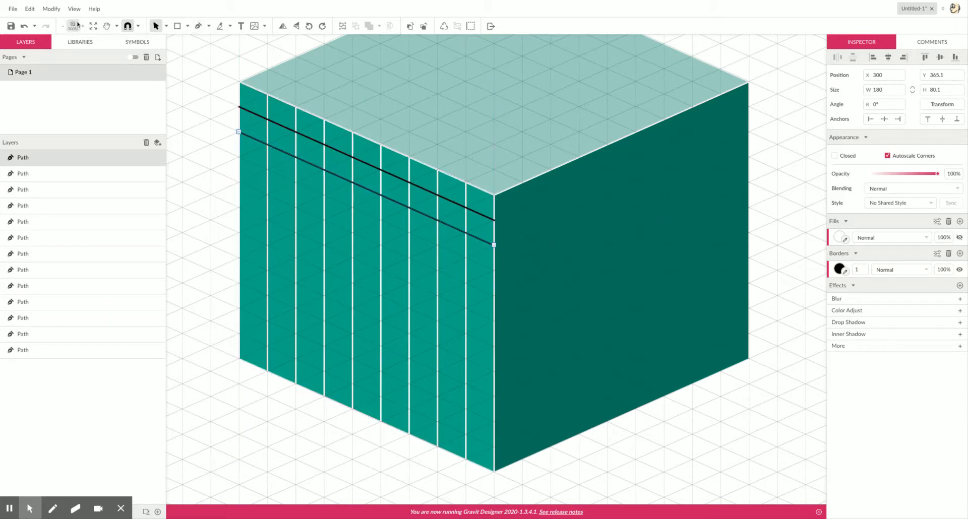
click(30, 9)
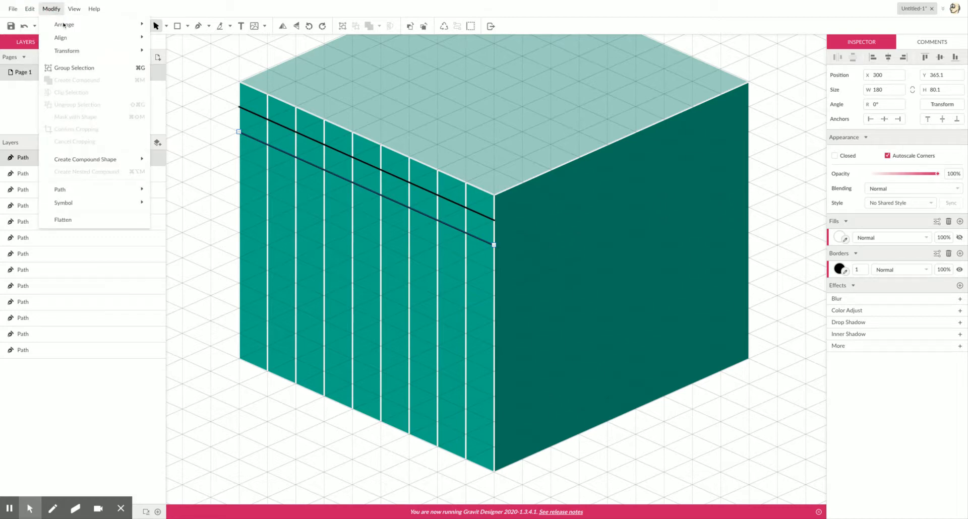
mouse_move(71, 27)
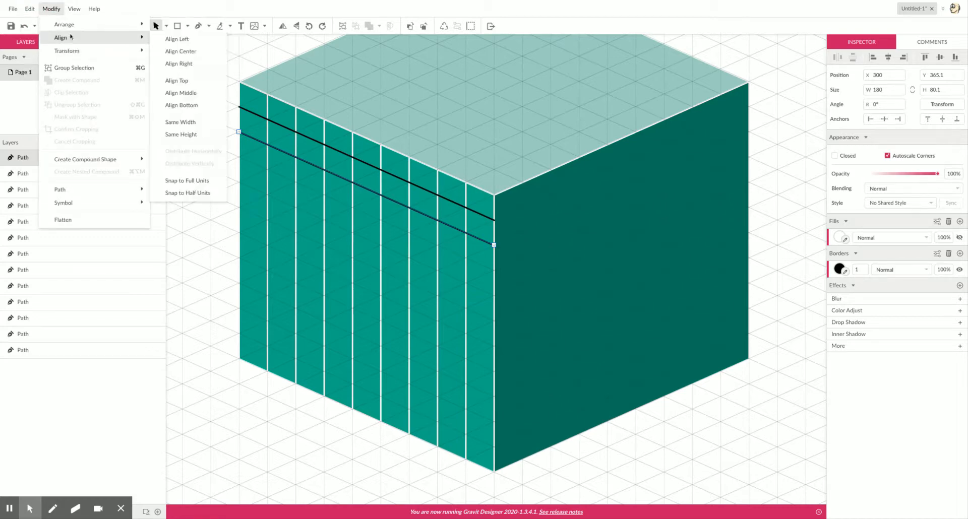
mouse_move(70, 53)
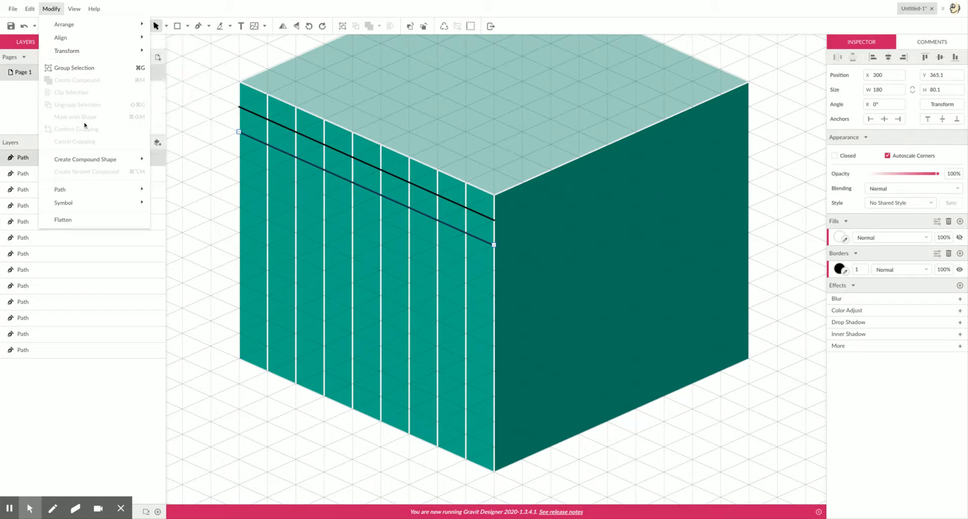
mouse_move(82, 192)
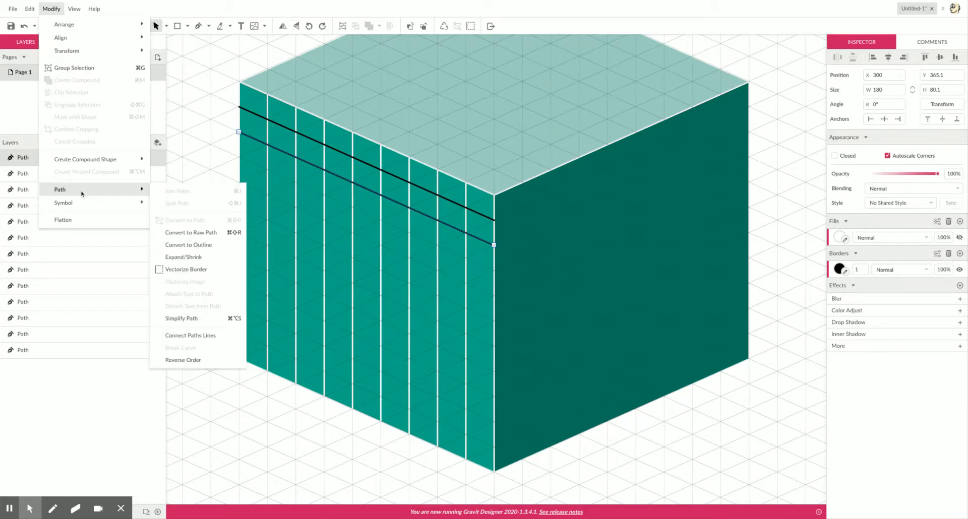
mouse_move(86, 208)
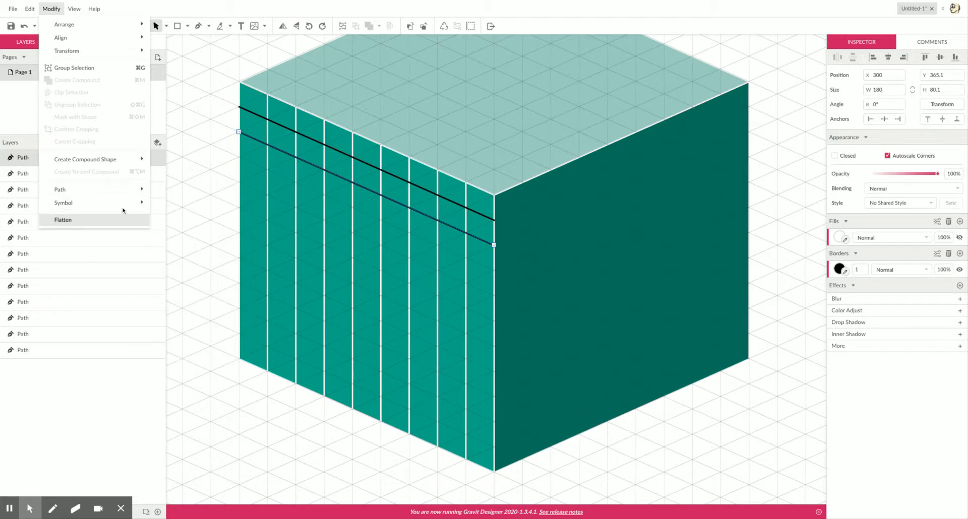
click(258, 108)
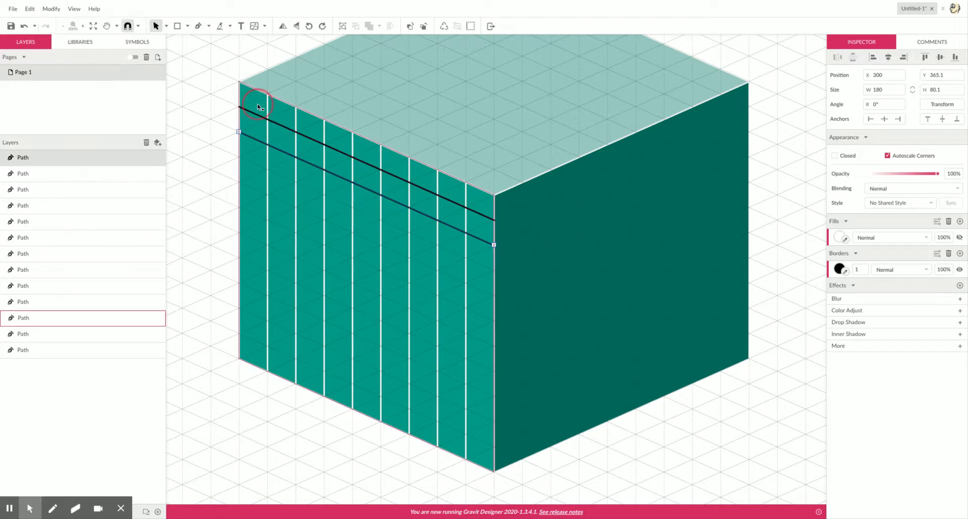
Duplicate the slanted black lines in groups down the left face, making eight evenly spaced lines with the lowest four starting at Y 418.5
click(258, 108)
drag(258, 107, 253, 190)
click(252, 108)
drag(252, 108, 256, 291)
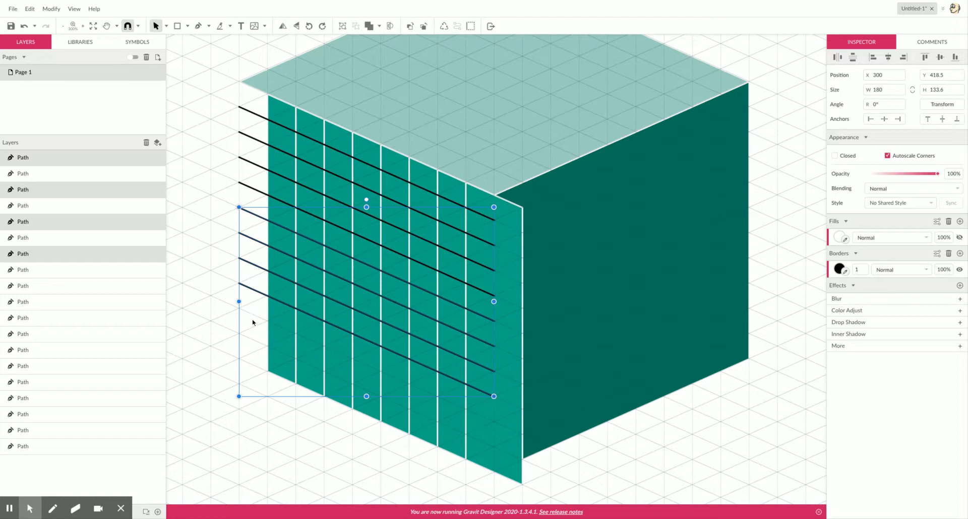
Add a copy of two slanted lines below the others at Y 489.8, making ten evenly spaced lines, and deselect them
click(219, 253)
drag(229, 249, 269, 316)
drag(257, 272, 253, 322)
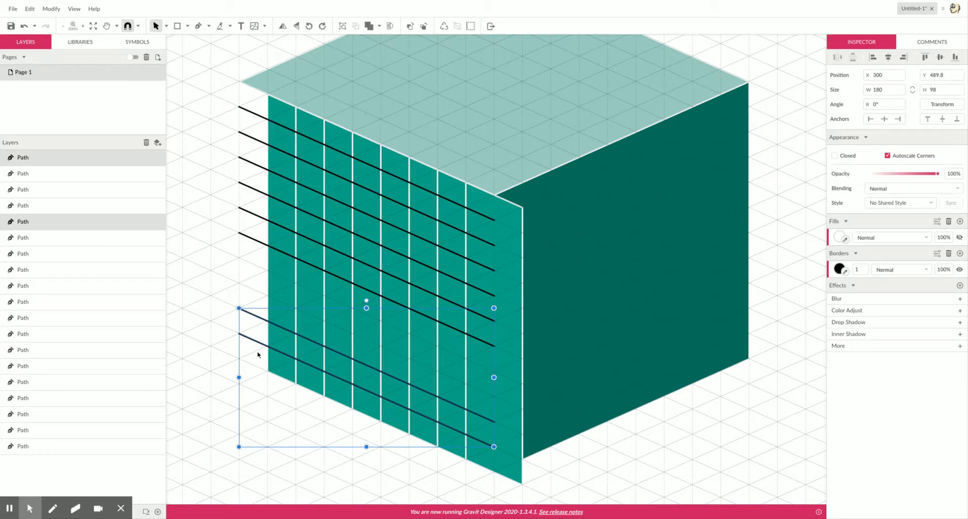
key(ctrl+z)
drag(233, 254, 259, 320)
click(210, 256)
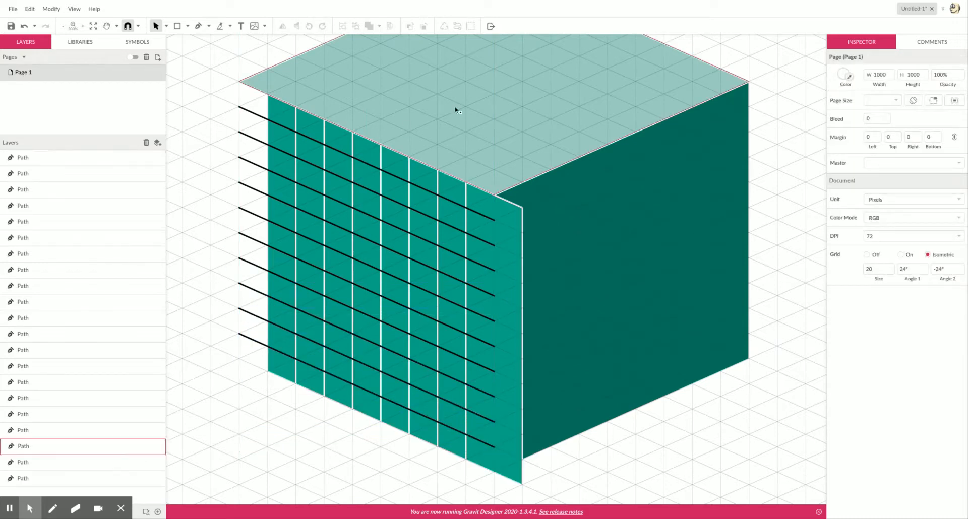
click(515, 232)
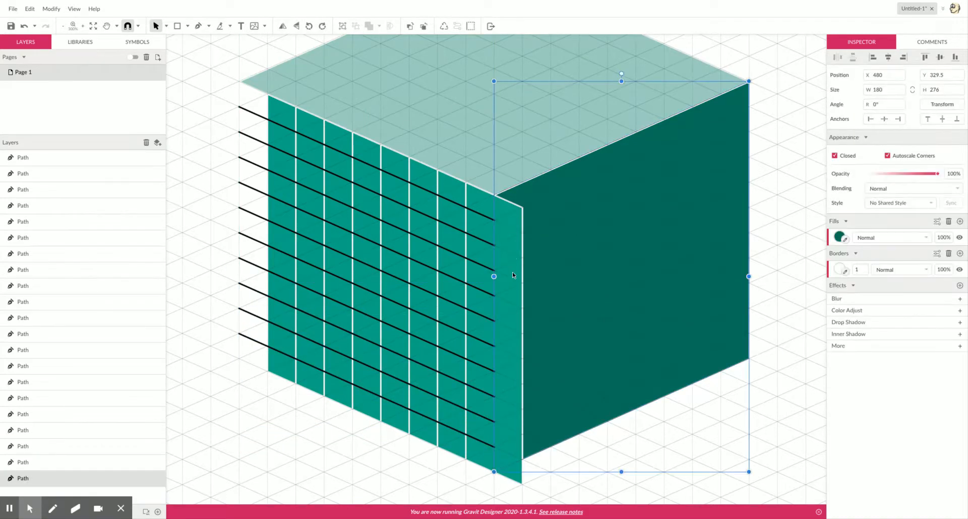
click(486, 465)
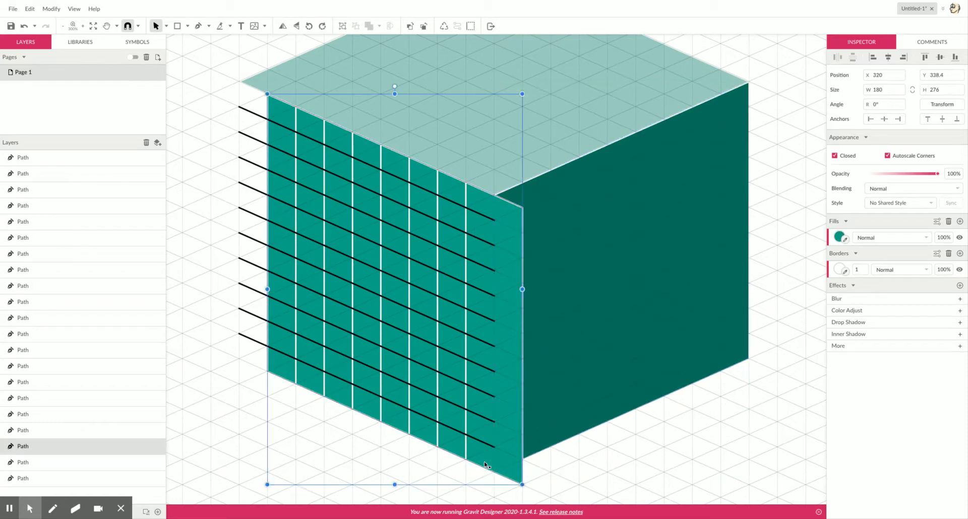
drag(487, 496, 460, 464)
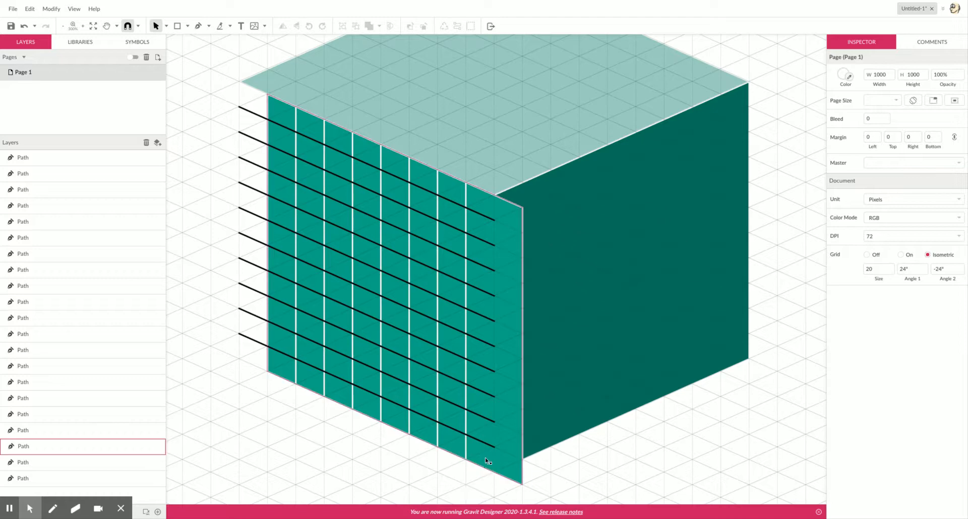
click(487, 460)
drag(487, 464, 466, 446)
click(514, 443)
drag(479, 427, 465, 420)
key(ctrl+z)
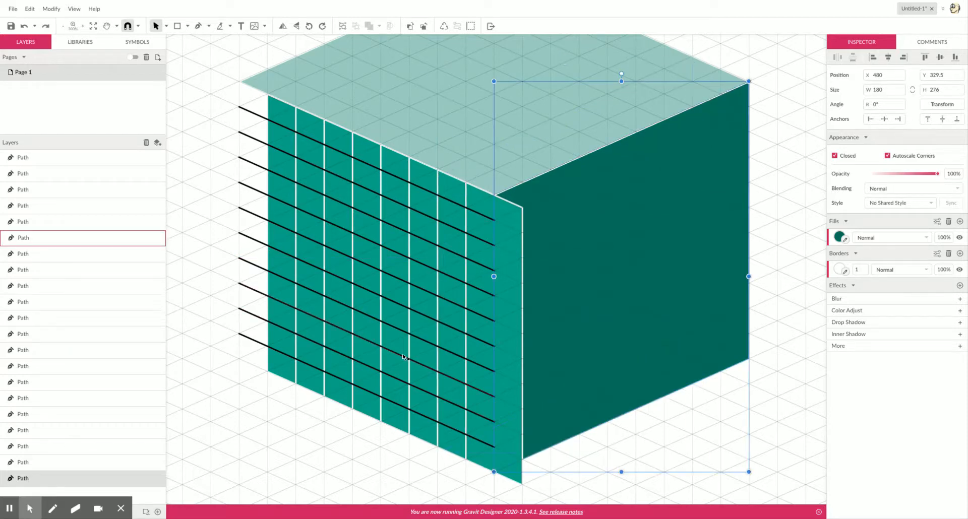
Move the displaced left face back into place on the cube at X 300, Y 329.5
click(282, 114)
drag(282, 113, 252, 108)
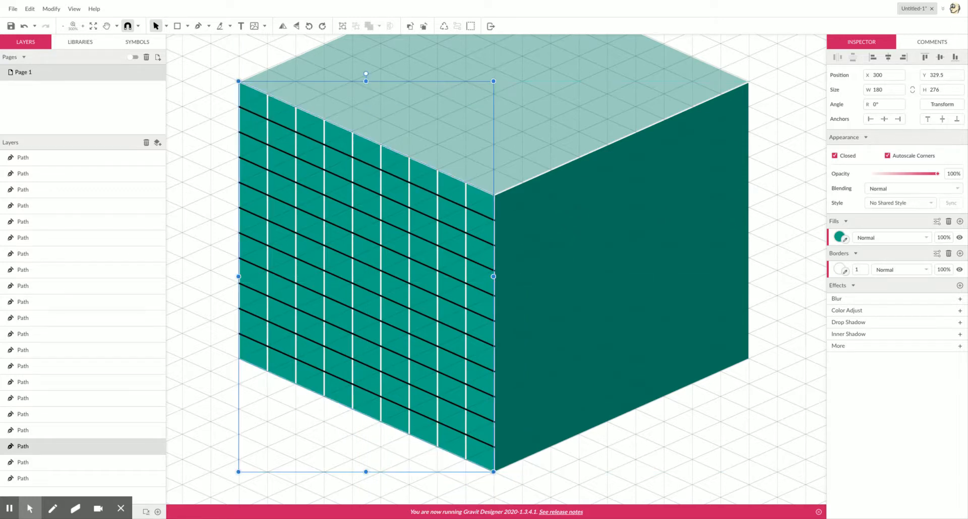
Select the ten slanted black lines without the left face and set their border color to white #FFFFFF
click(213, 99)
drag(221, 99, 256, 348)
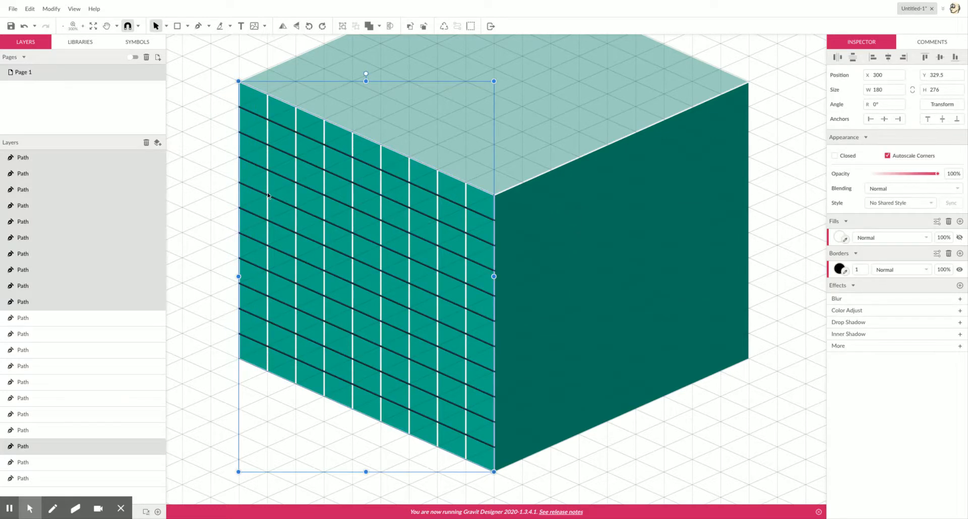
click(253, 97)
click(243, 97)
click(223, 116)
mouse_move(230, 101)
mouse_down()
mouse_move(237, 339)
mouse_move(248, 344)
mouse_up()
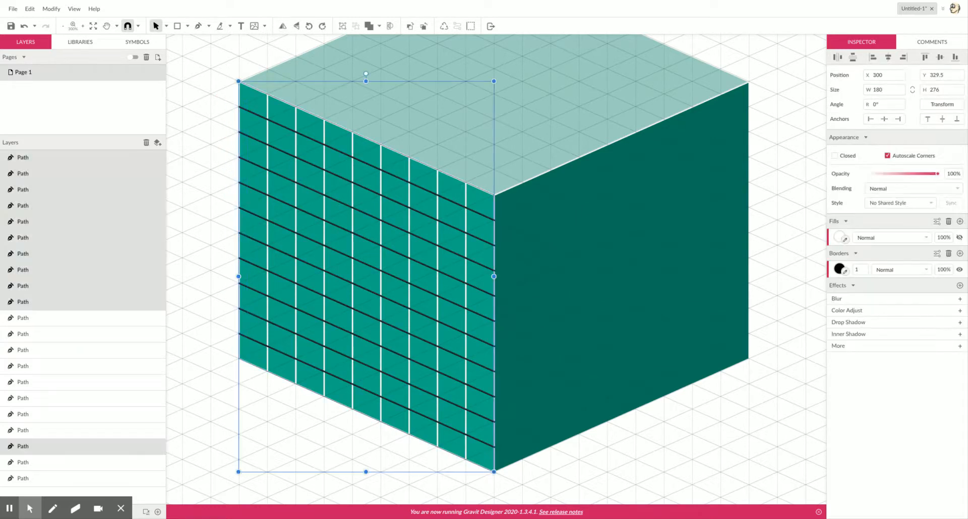
shift+click(255, 359)
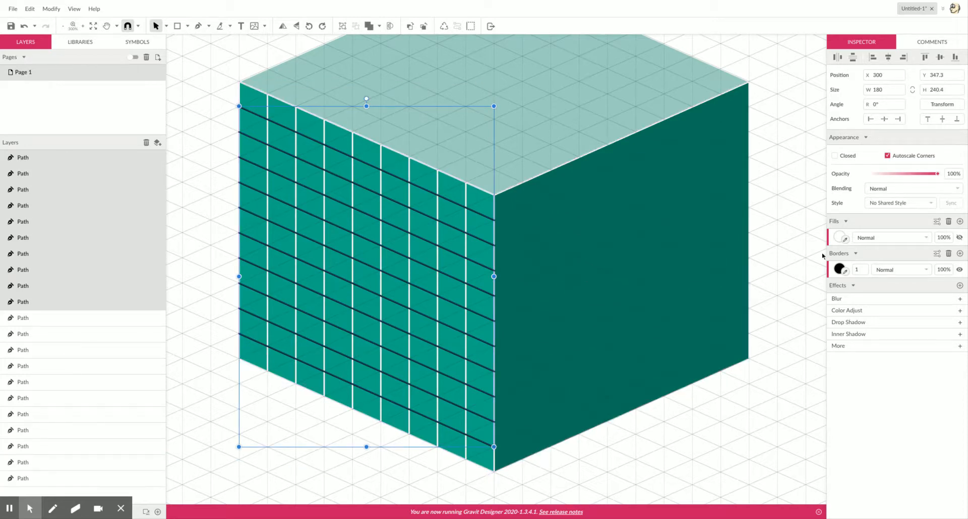
click(845, 272)
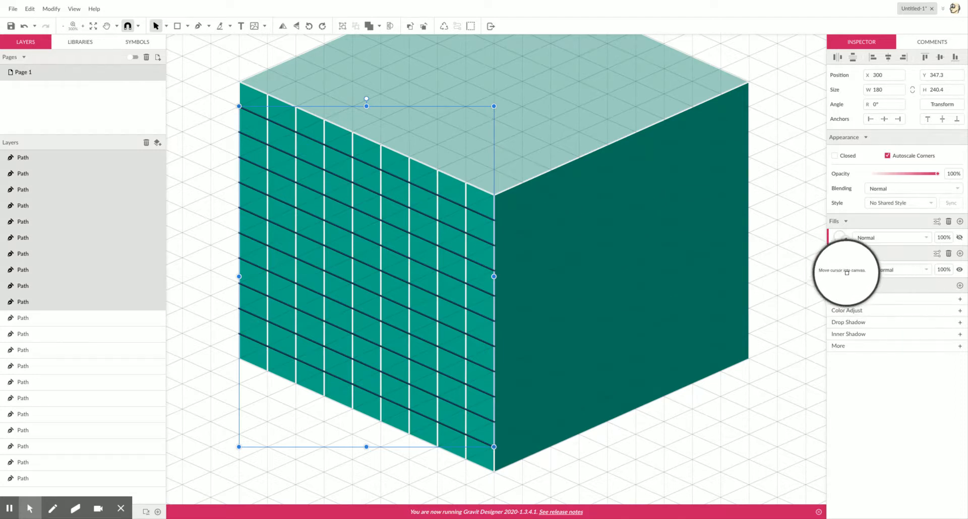
click(844, 273)
click(839, 268)
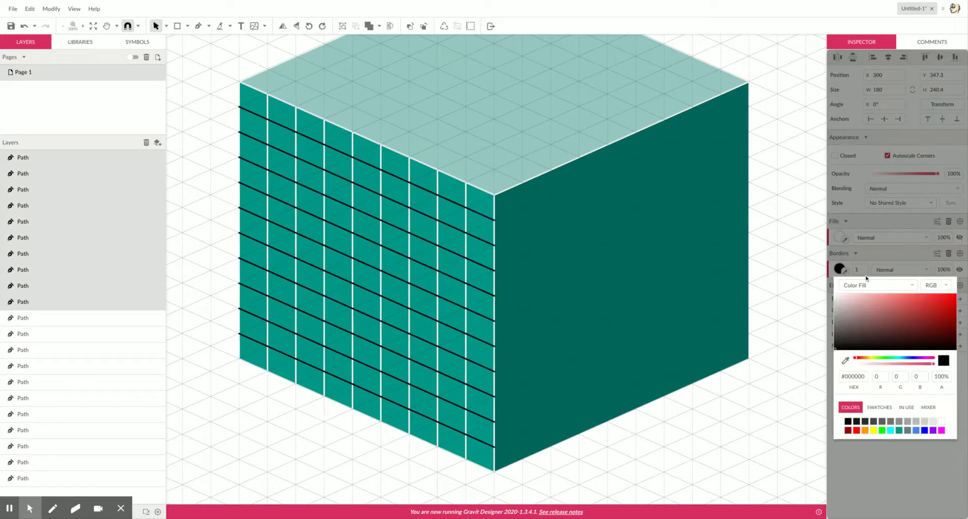
click(941, 422)
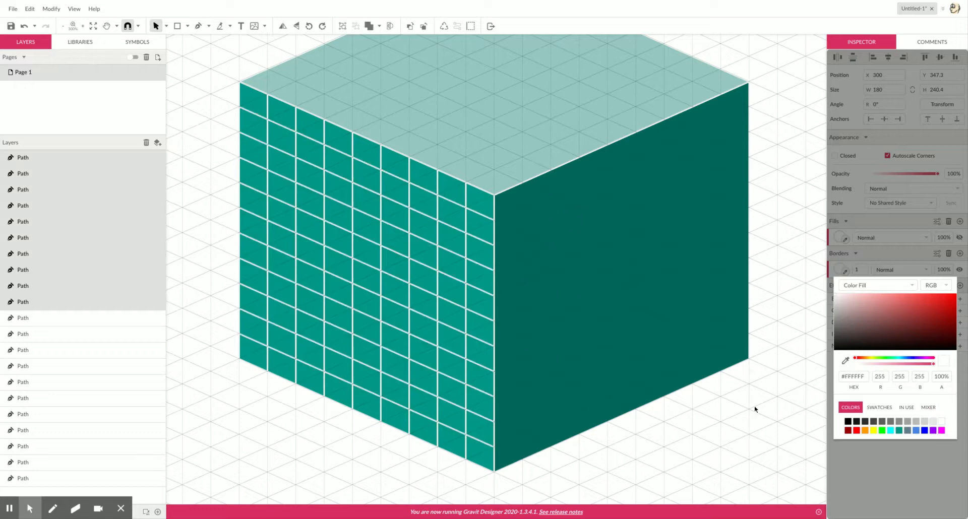
Deselect the lines and examine the whole cube at original size and closer up
click(713, 438)
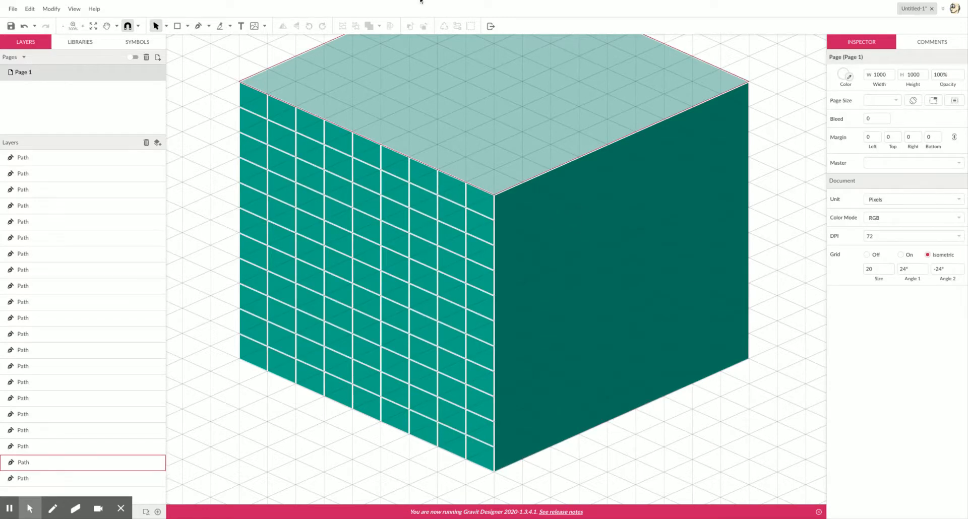
key(ctrl+minus)
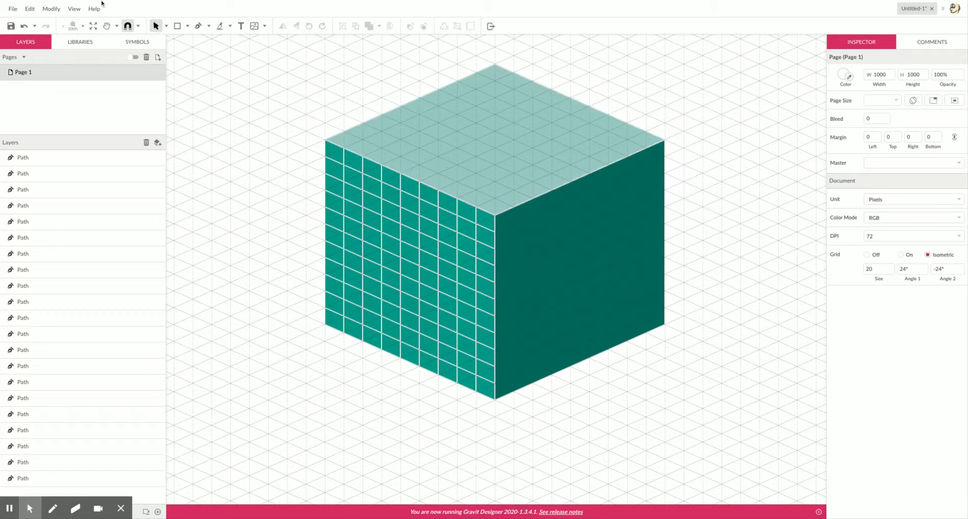
click(75, 8)
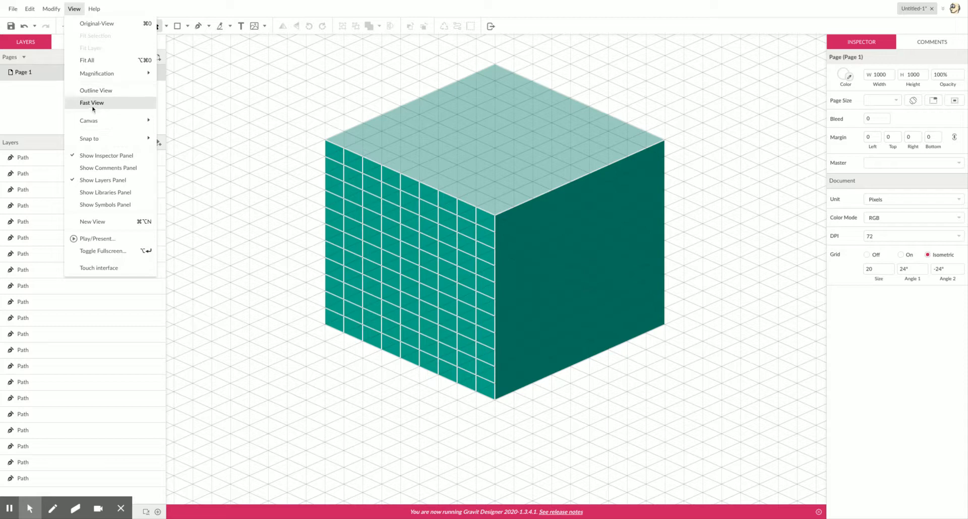
click(95, 25)
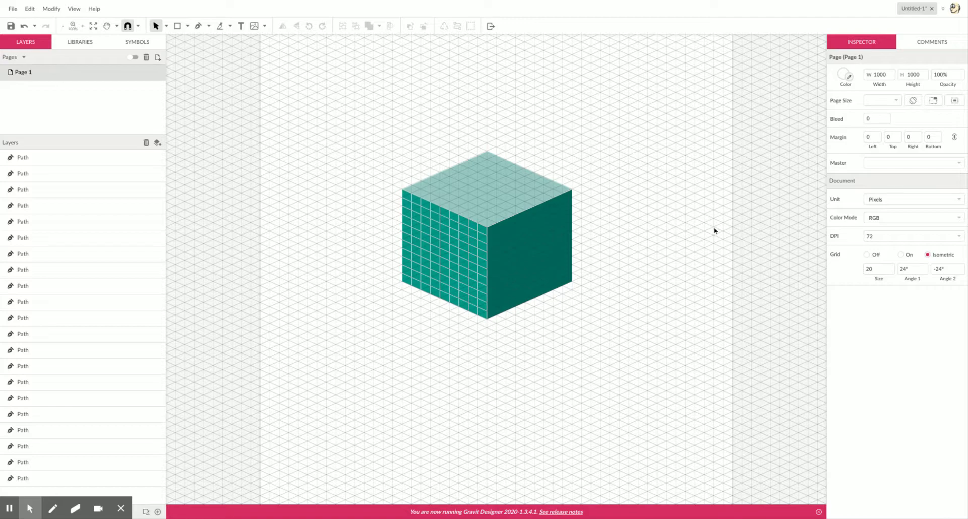
key(ctrl+minus)
key(ctrl+minus)
key(ctrl+plus)
key(ctrl+plus)
key(ctrl+plus)
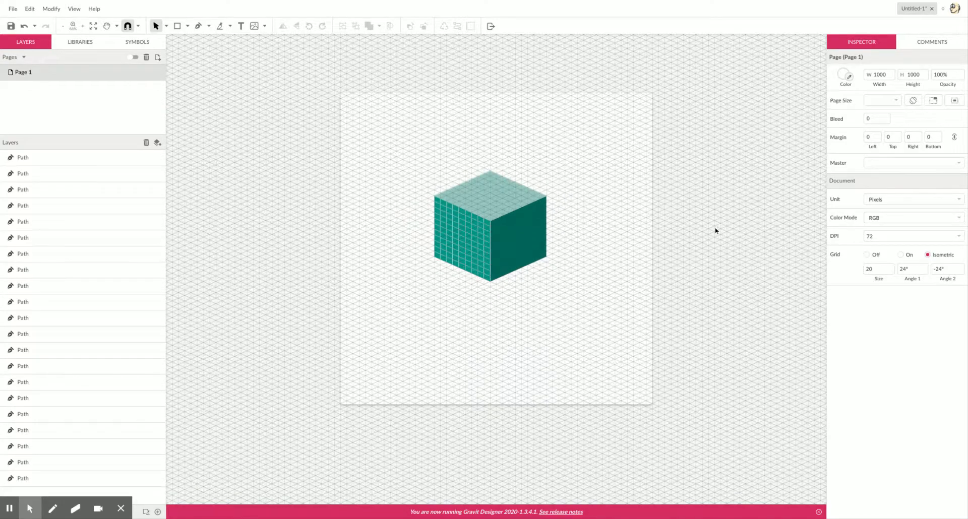
key(space)
drag(500, 131, 467, 236)
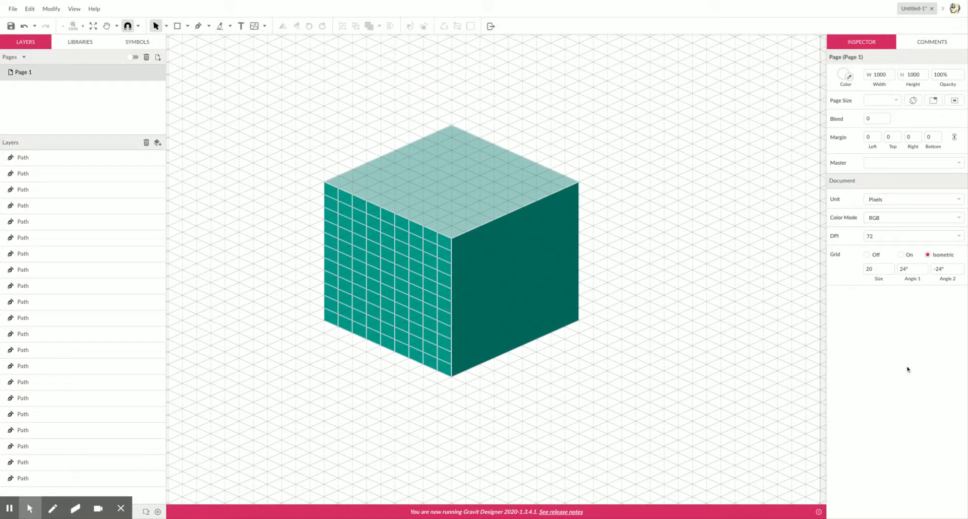
Turn the grid off to inspect the whole cube without it, and restore the isometric grid
click(929, 255)
click(929, 256)
click(867, 255)
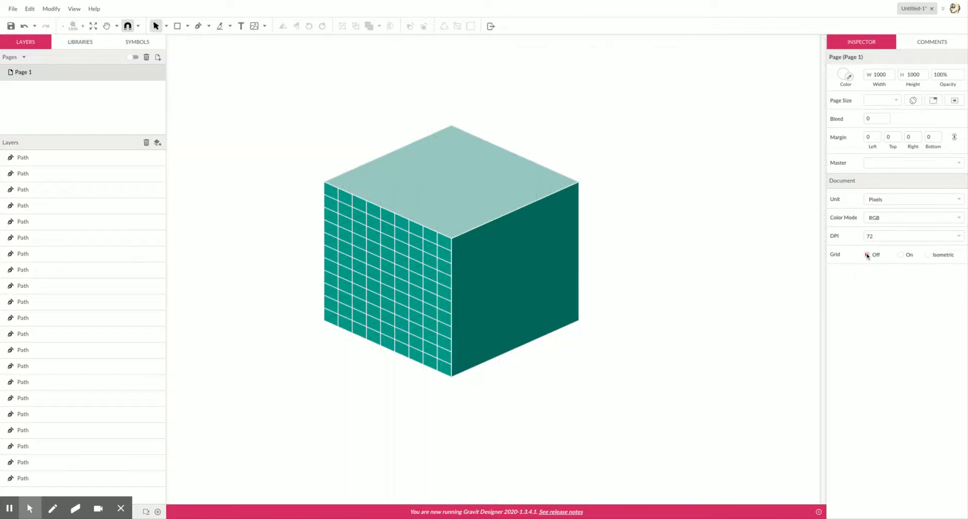
click(712, 239)
drag(296, 136, 603, 369)
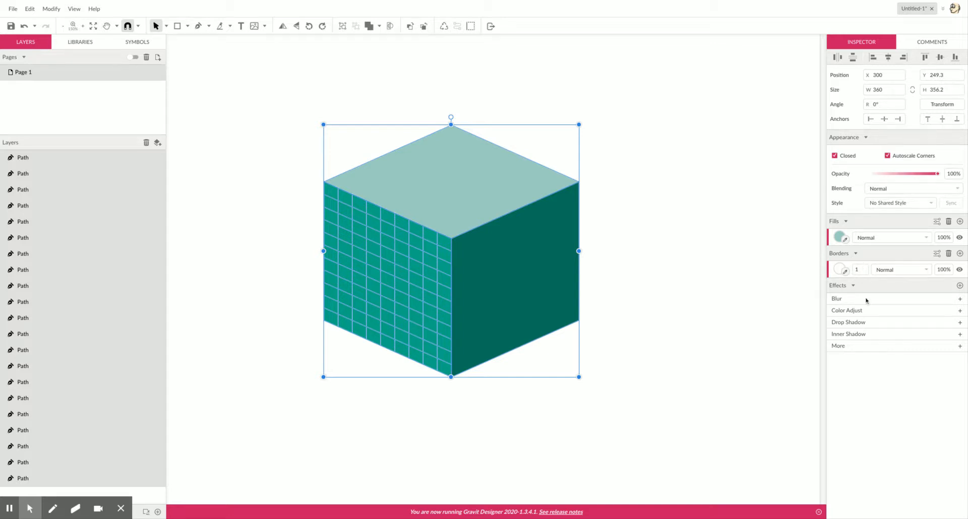
click(417, 79)
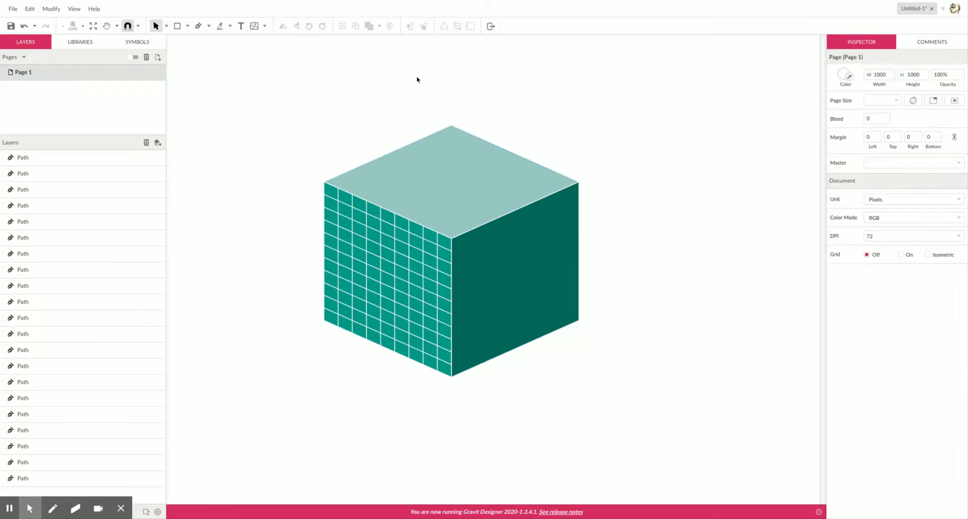
click(927, 255)
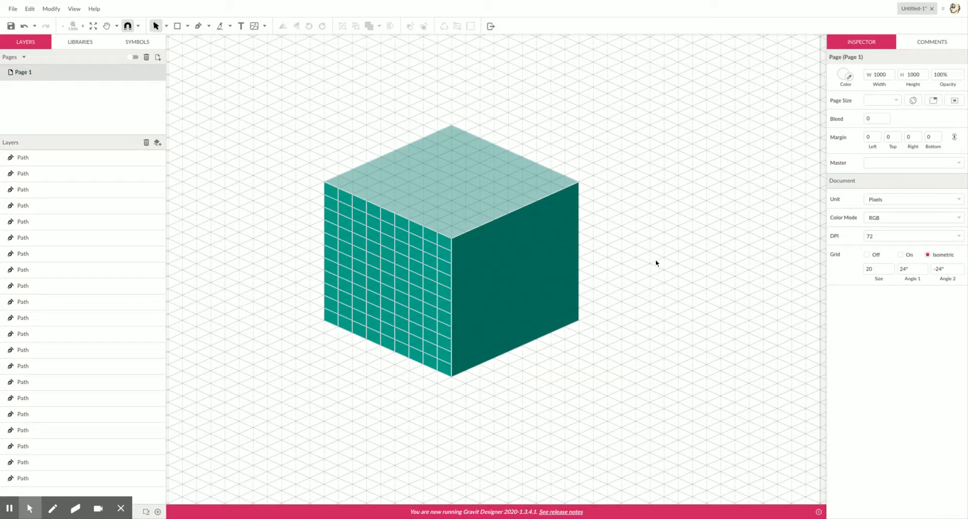
Set the isometric grid size to 5 for finer spacing over the cube's left face
key(ctrl+plus)
key(ctrl+plus)
key(ctrl+plus)
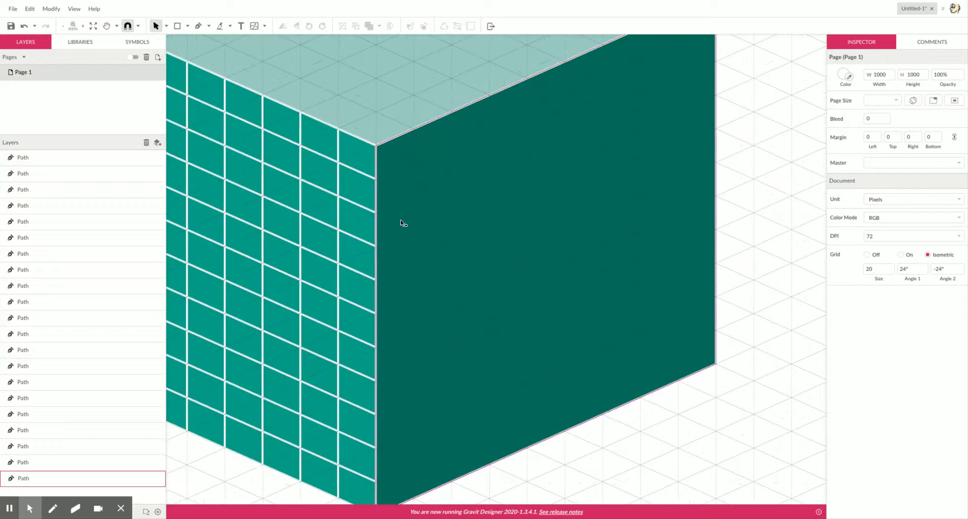
scroll(316, 216, left, 5)
scroll(316, 216, left, 7)
scroll(316, 216, up, 2)
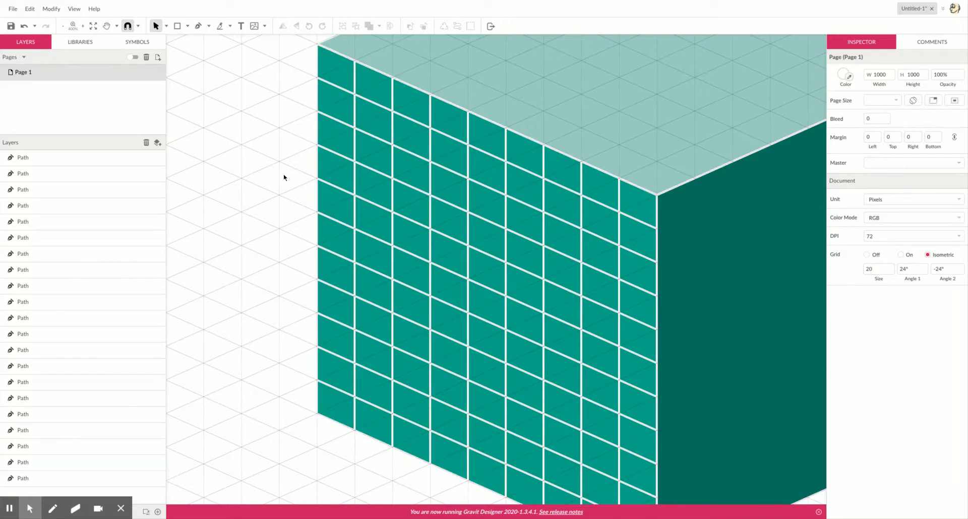
click(879, 270)
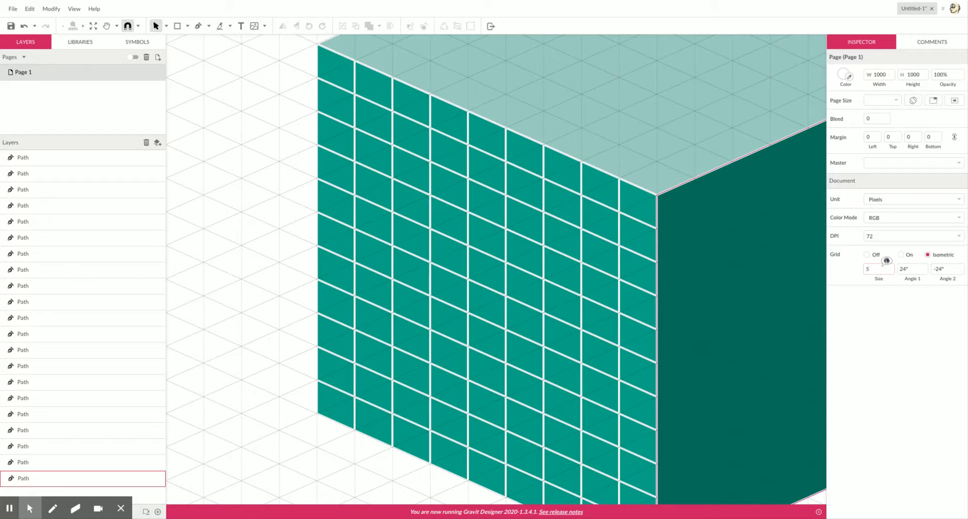
Start a Pen path on a slanted line midway between two vertical lines at X 390, Y 440.8, with border color #FFFFFF
key(ctrl+plus)
key(ctrl+plus)
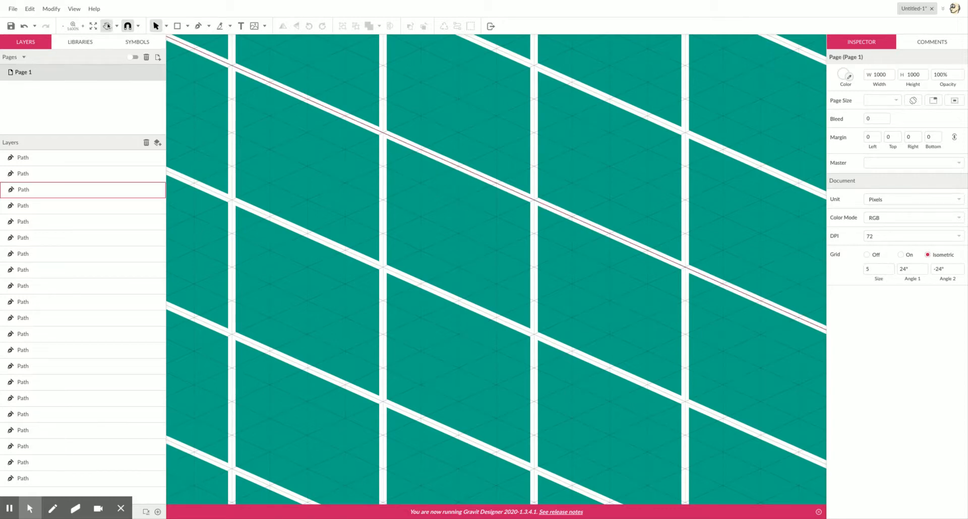
click(220, 26)
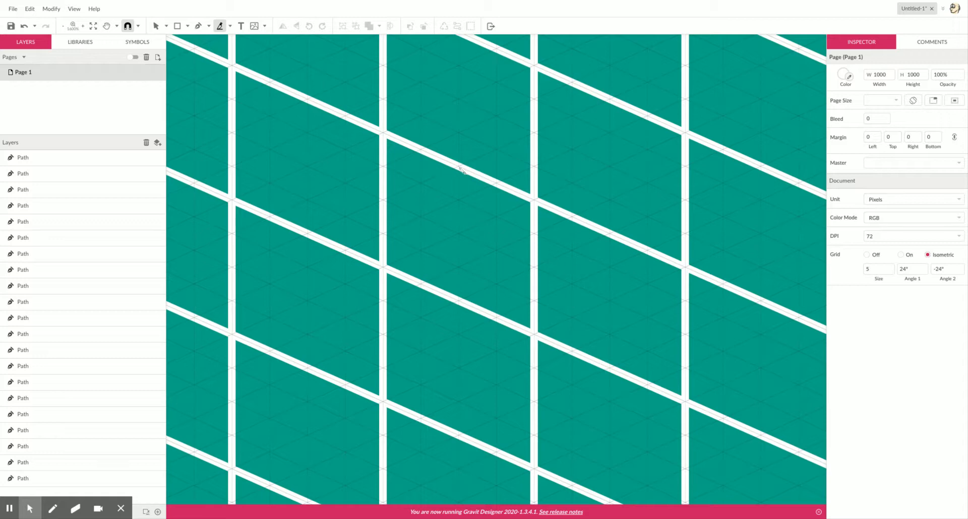
click(198, 26)
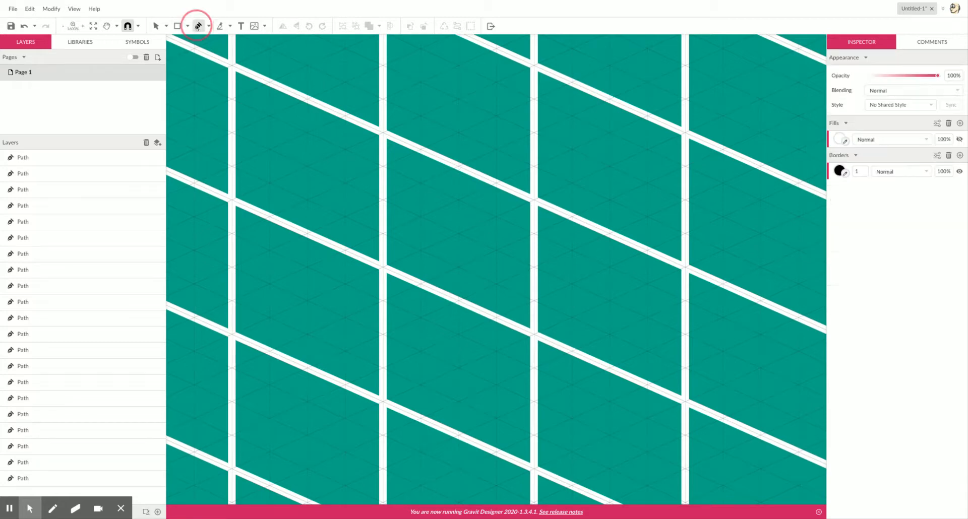
click(458, 169)
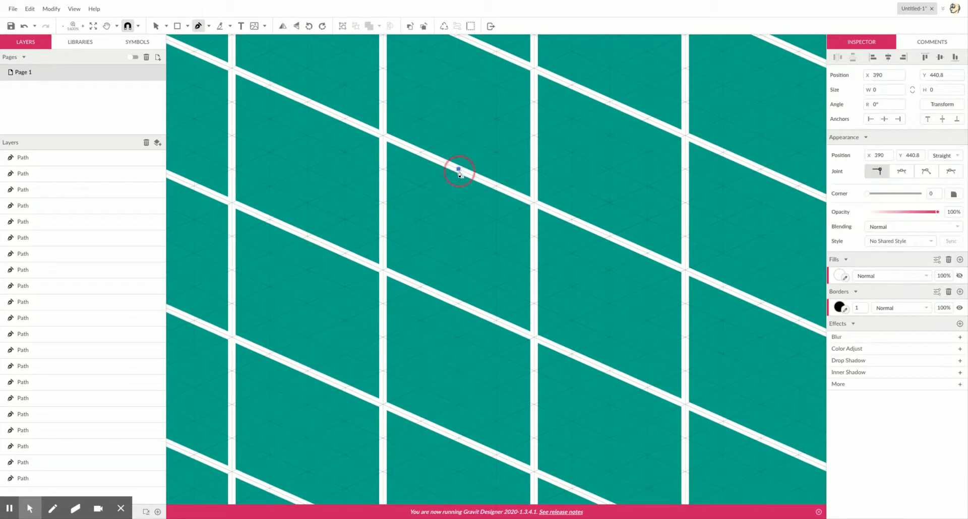
click(459, 304)
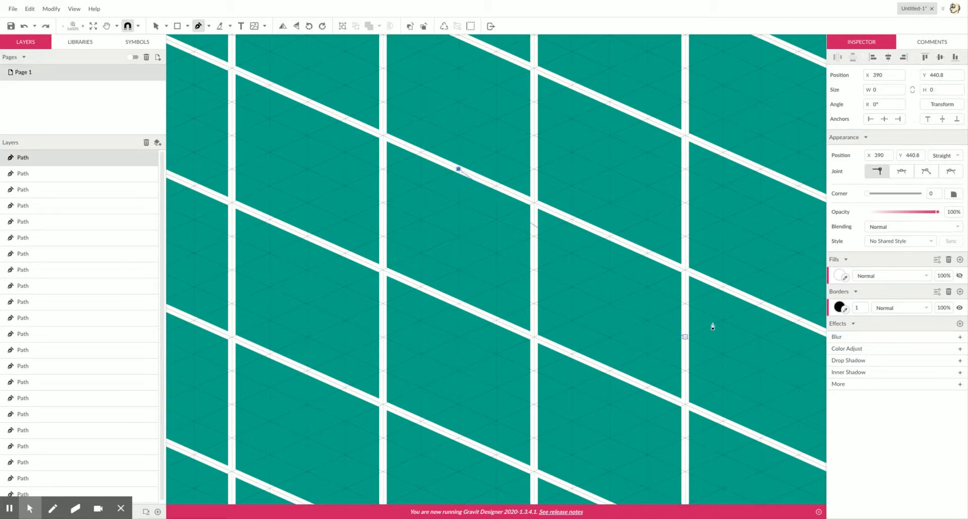
click(839, 307)
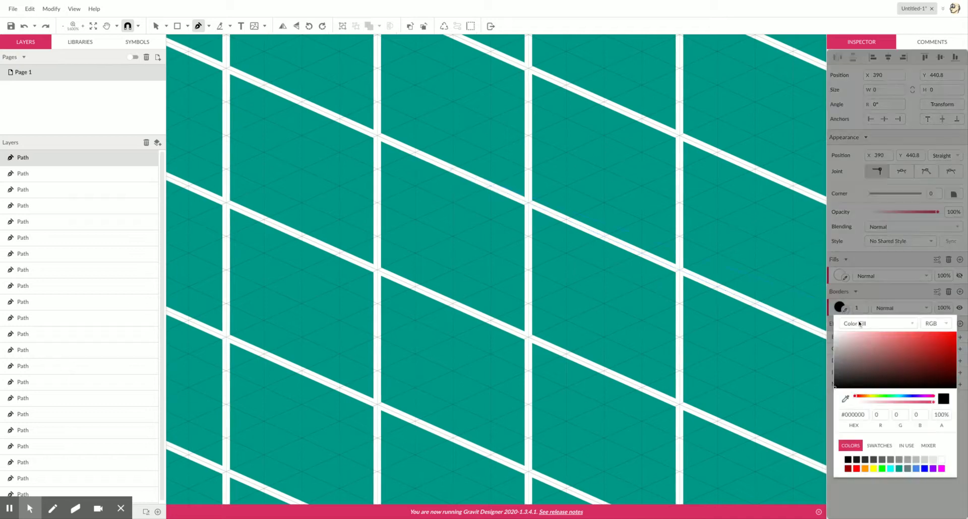
click(941, 460)
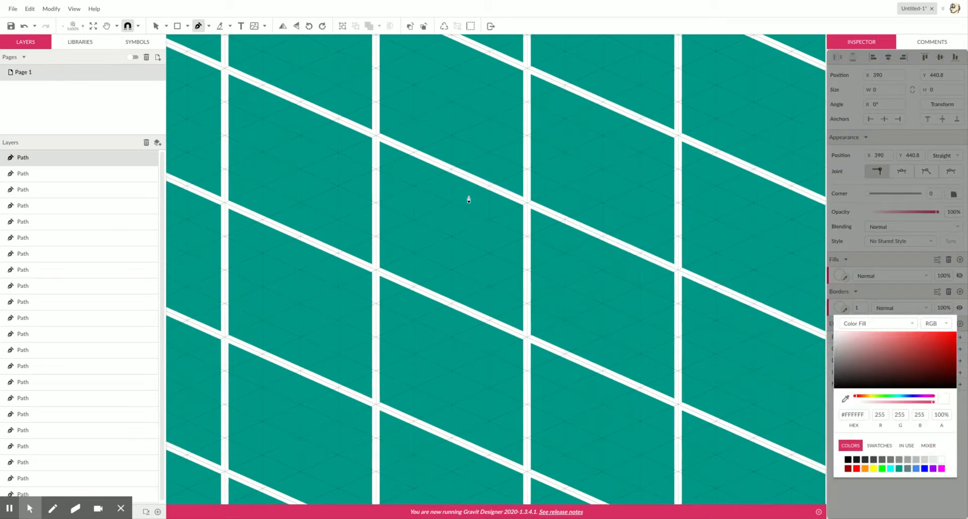
Draw a vertical line 17.8 px high from X 390, Y 440.8 to the slanted line below, and finish the path
click(451, 169)
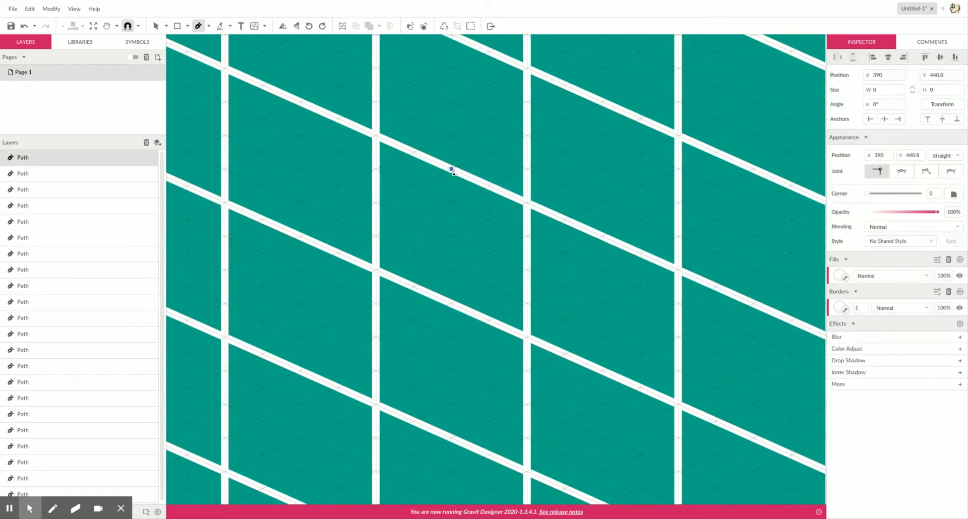
click(452, 306)
click(451, 169)
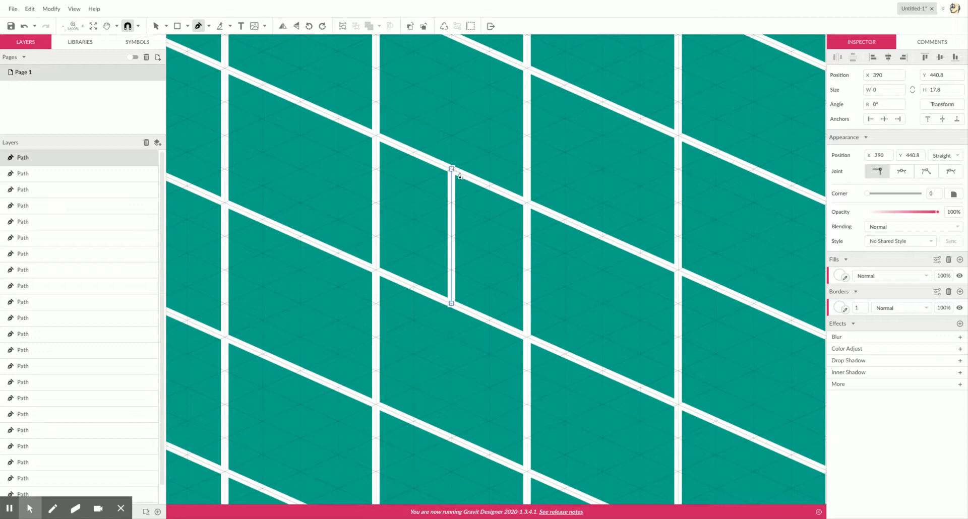
click(451, 170)
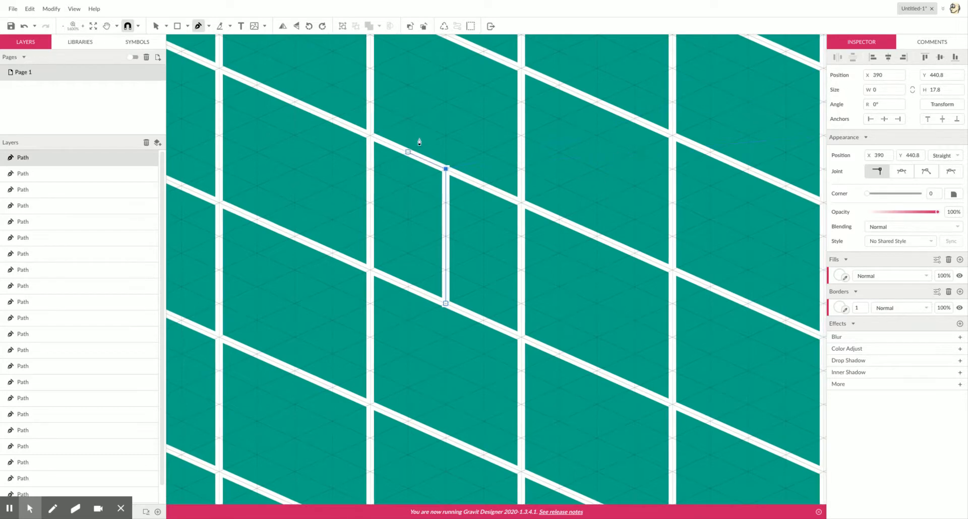
click(294, 102)
key(Escape)
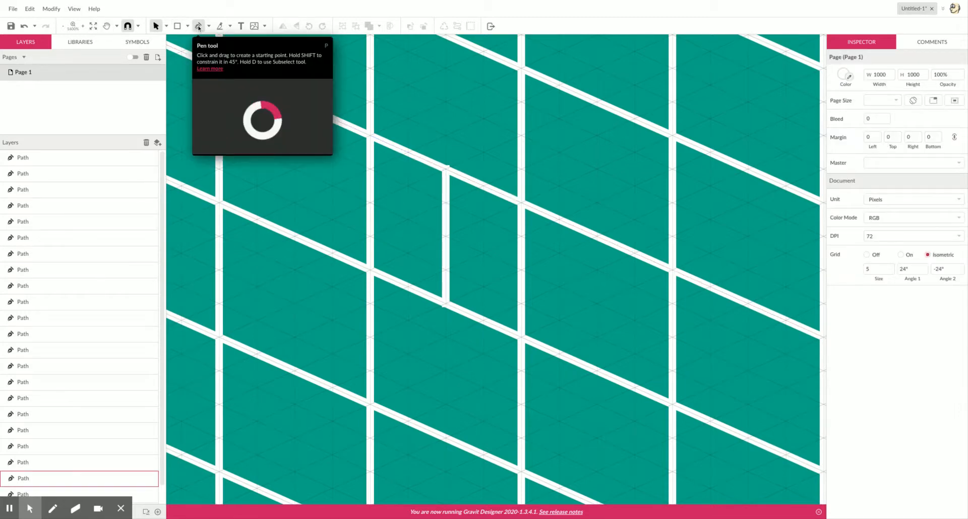
Try a different end style on the short vertical line's border, and set the ends back to Square
scroll(247, 52, right, 3)
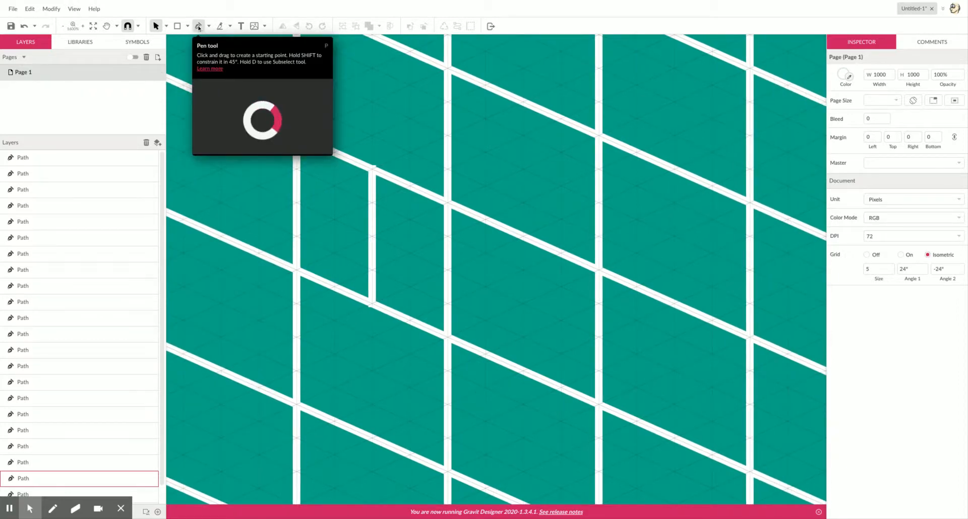
click(374, 244)
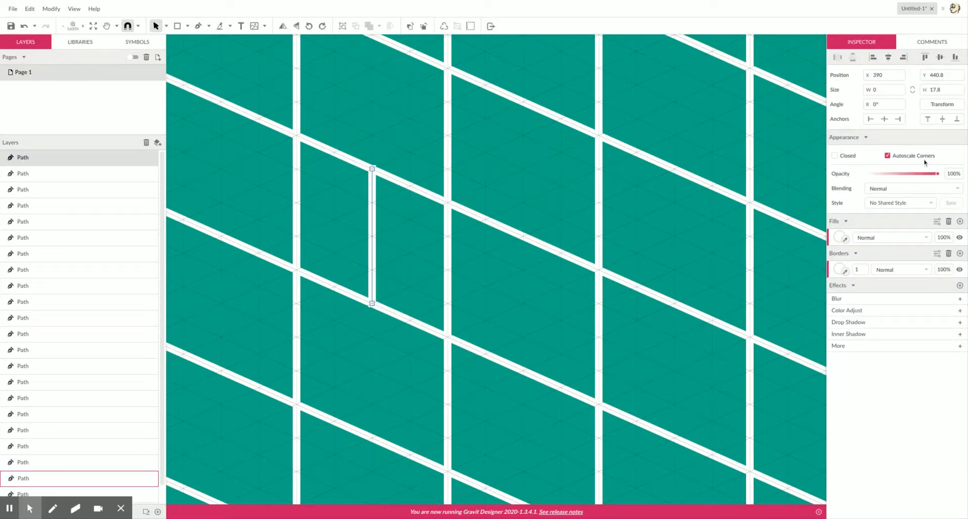
click(937, 253)
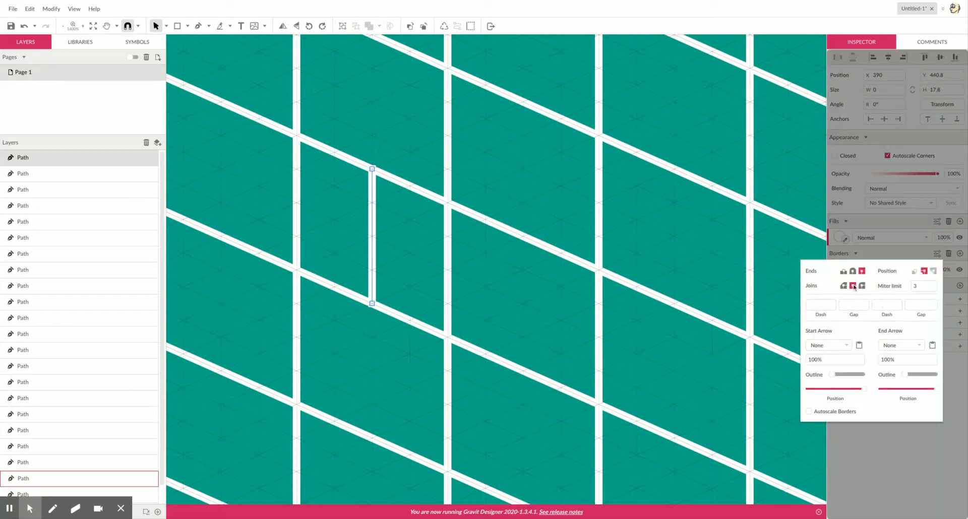
click(843, 271)
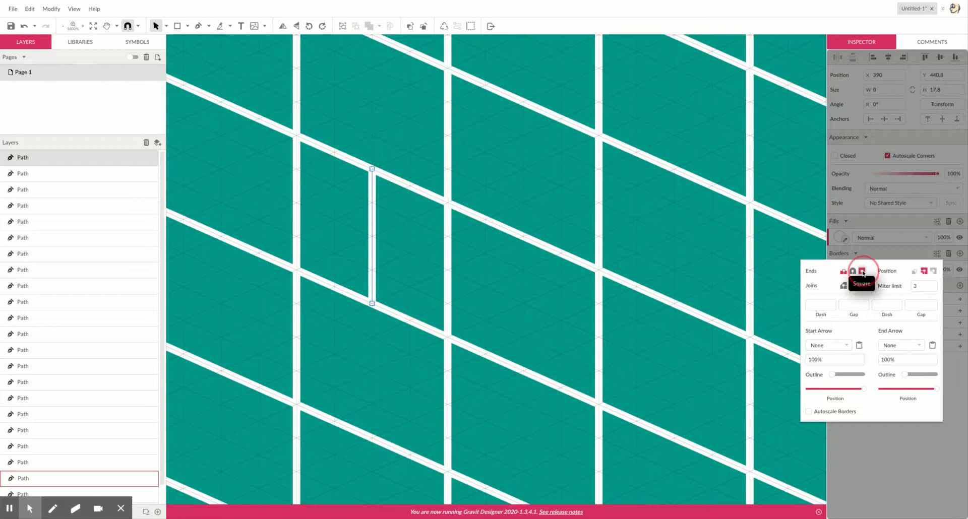
click(862, 271)
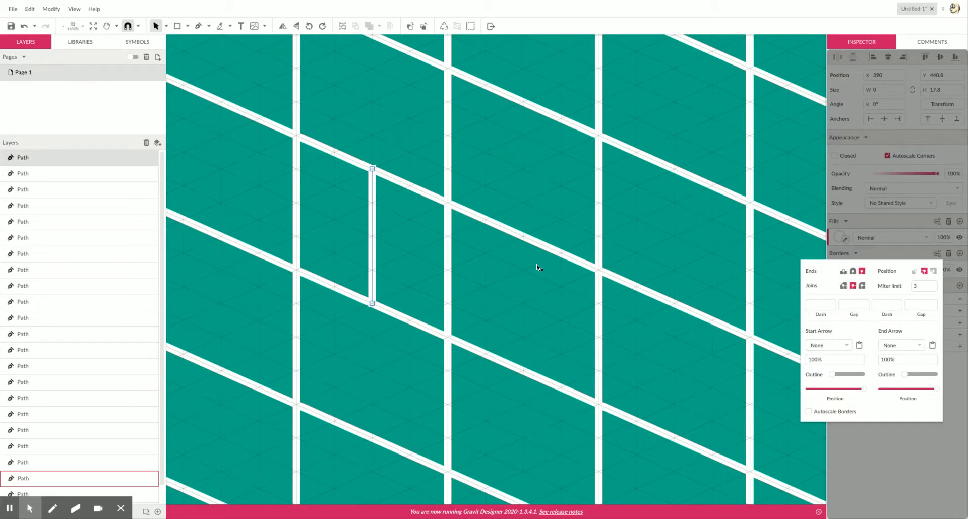
Set the short vertical line's border joins to Bevel and its ends to the flat style that stops at the path's endpoints
key(ctrl+plus)
key(ctrl+plus)
scroll(543, 218, up, 5)
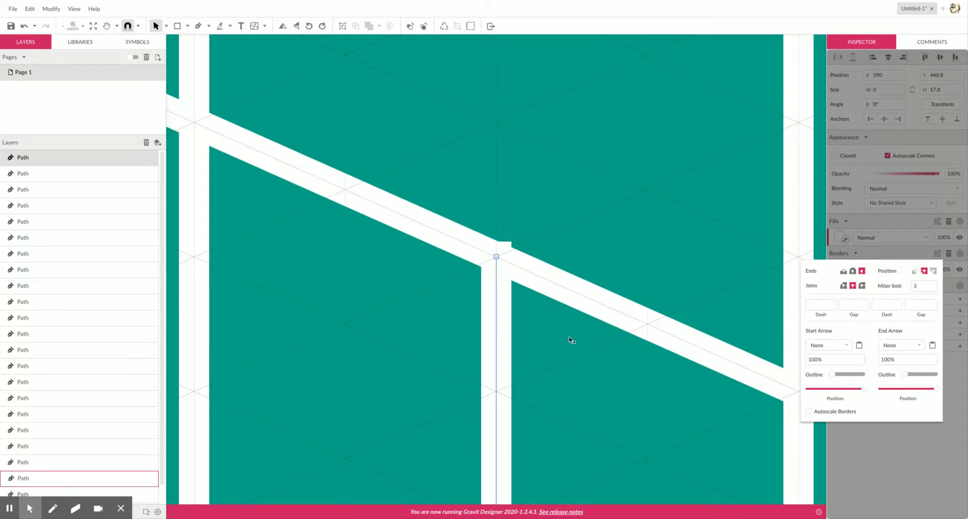
click(567, 292)
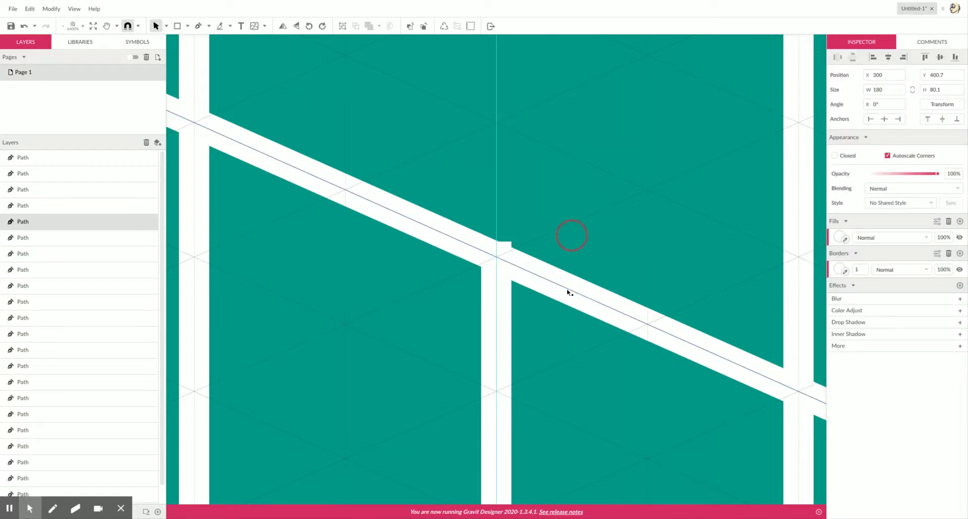
click(498, 334)
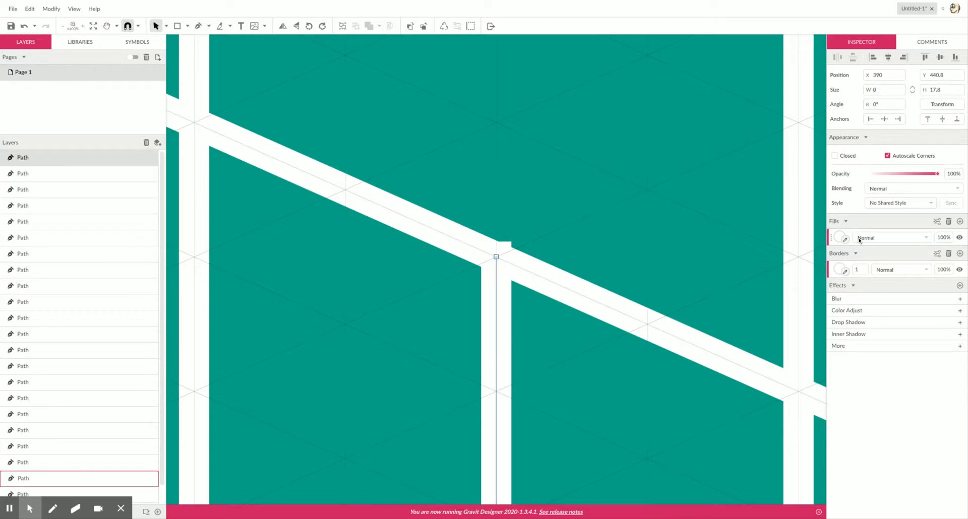
click(936, 222)
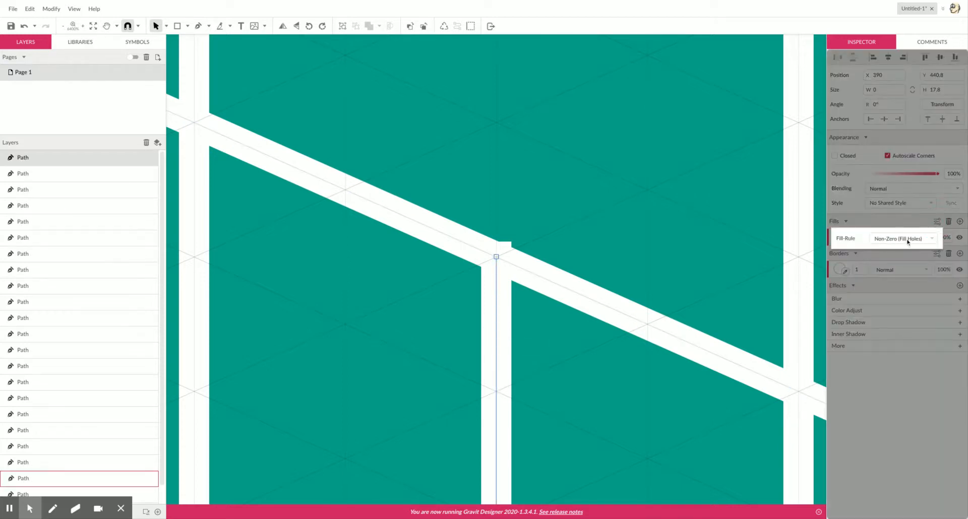
click(918, 404)
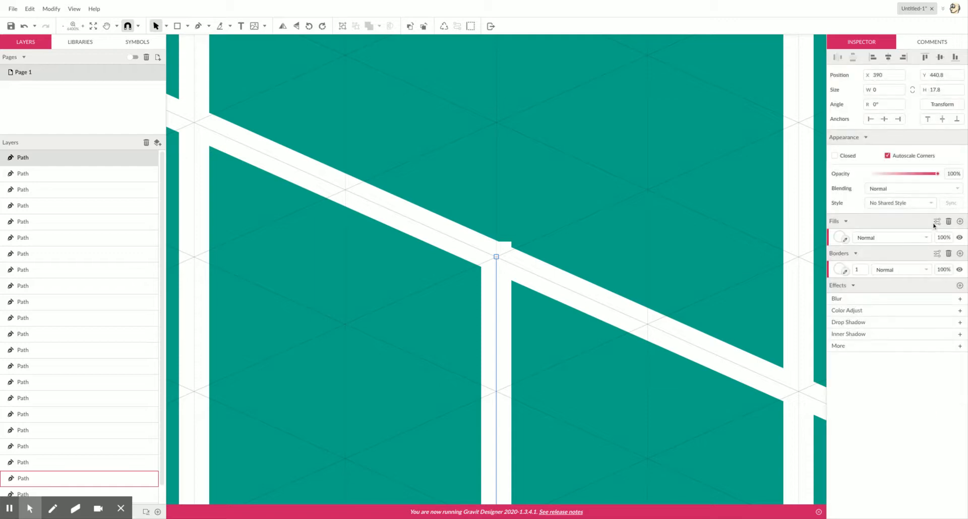
click(936, 254)
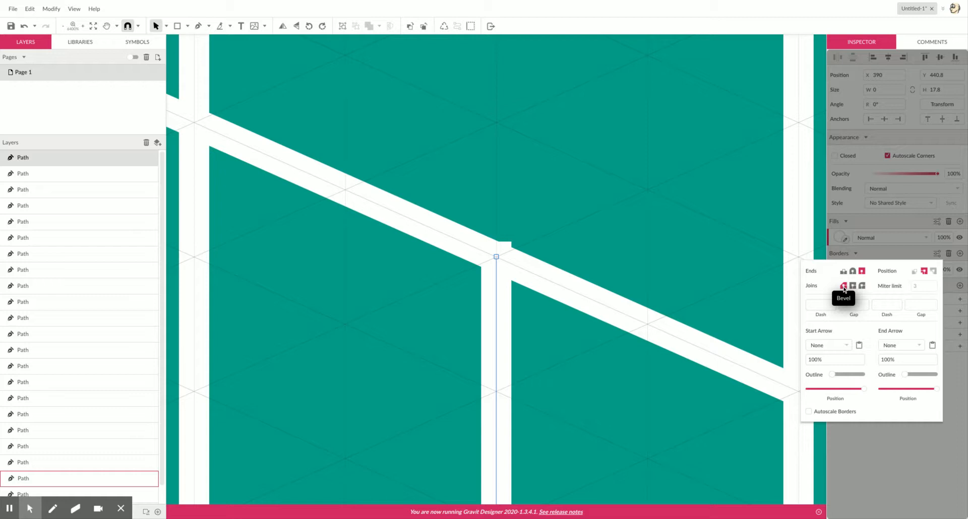
click(843, 286)
click(843, 271)
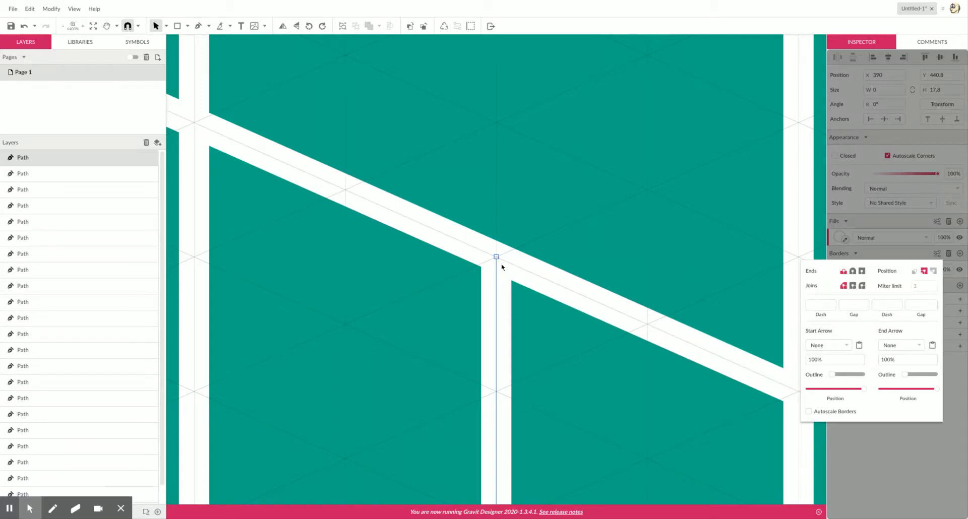
Try moving the short vertical line to X 395, Y 447.5, and undo the move
scroll(502, 267, down, 4)
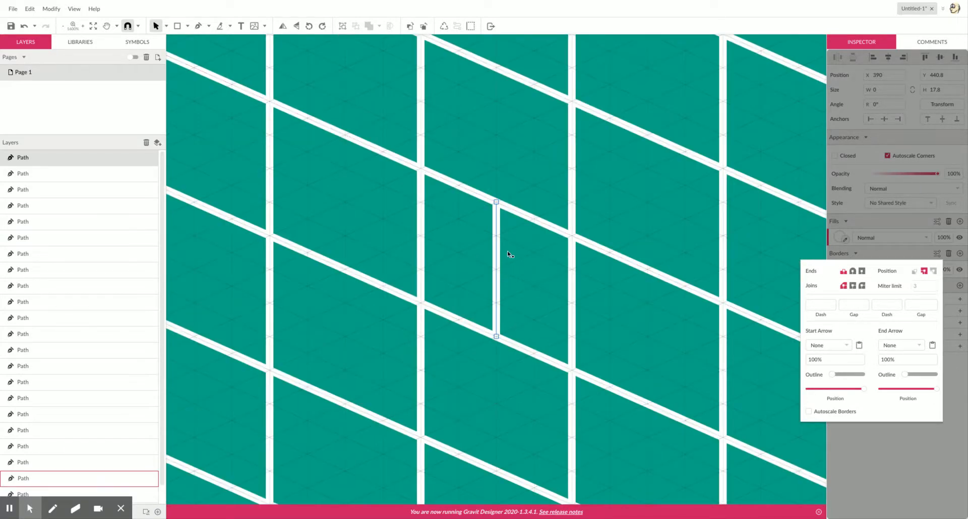
click(500, 259)
drag(496, 258, 530, 303)
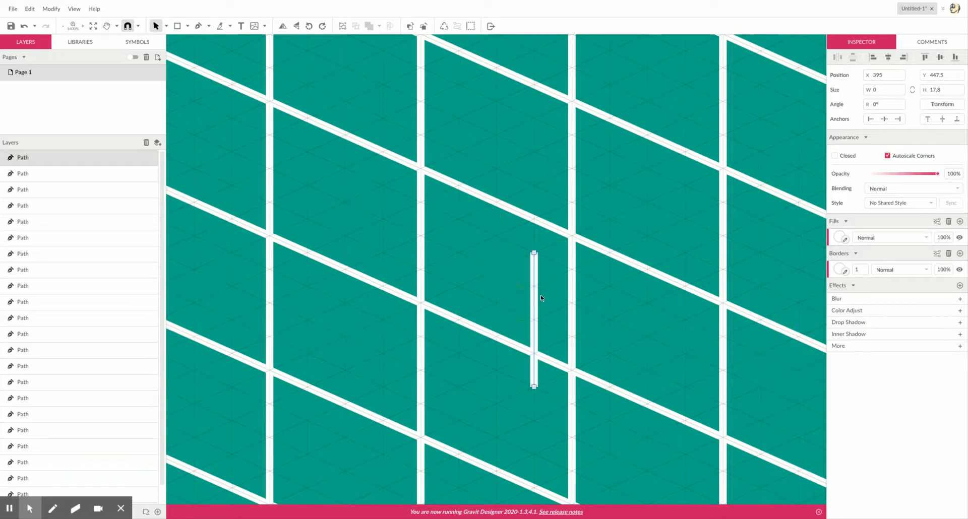
key(ctrl+z)
Duplicate the short vertical line into two other cells of the left face, one at X 430 and one at X 410, Y 431.9
drag(497, 266, 804, 399)
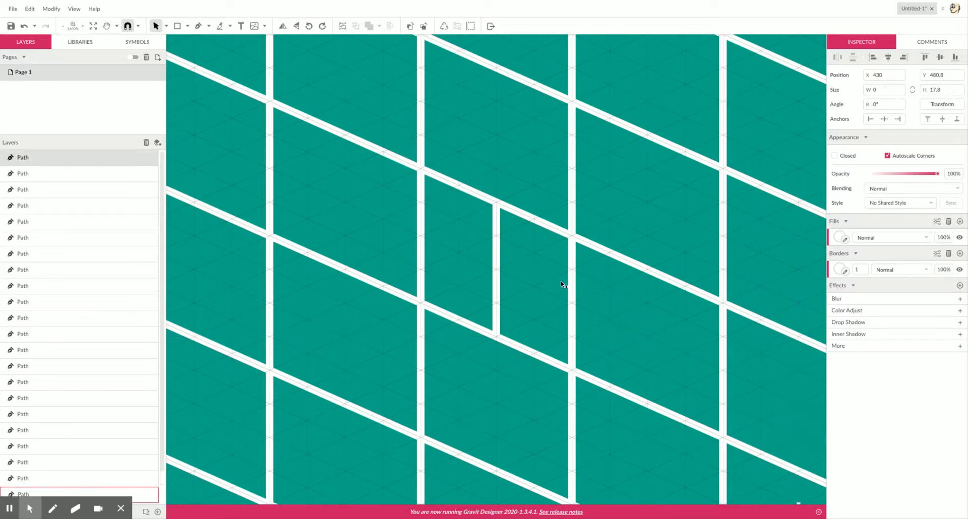
click(496, 267)
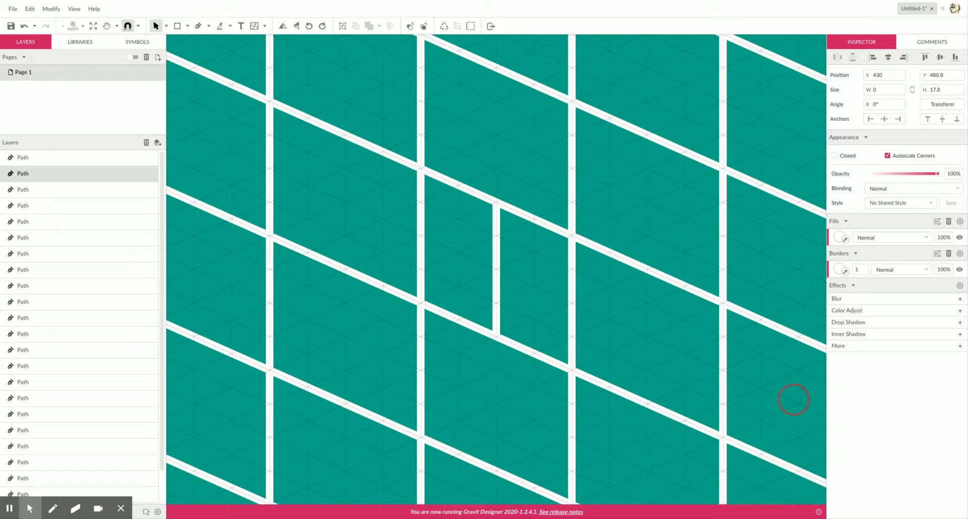
drag(793, 400, 648, 195)
Place further copies of the short vertical line at X 430, Y 423 and at X 390, Y 405.2
scroll(654, 209, right, 2)
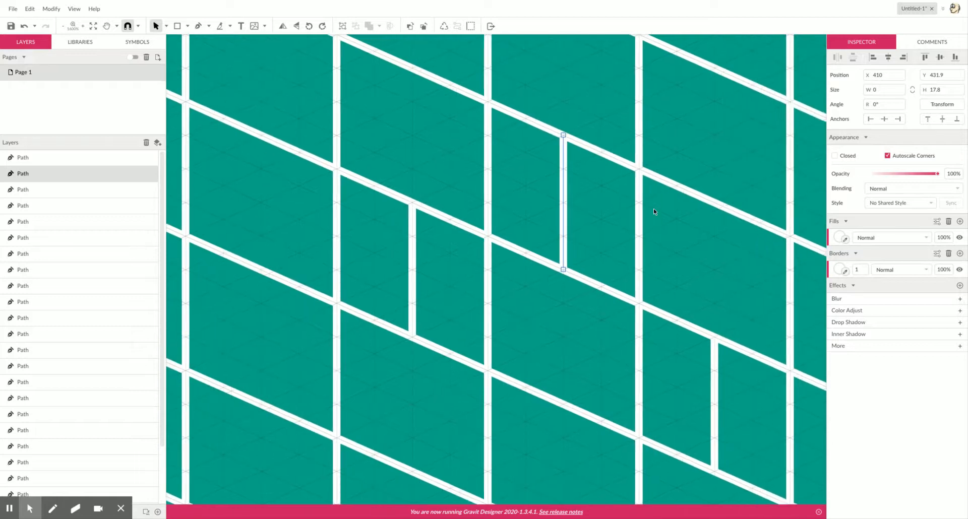
scroll(653, 209, up, 2)
drag(564, 285, 423, 91)
scroll(596, 142, up, 2)
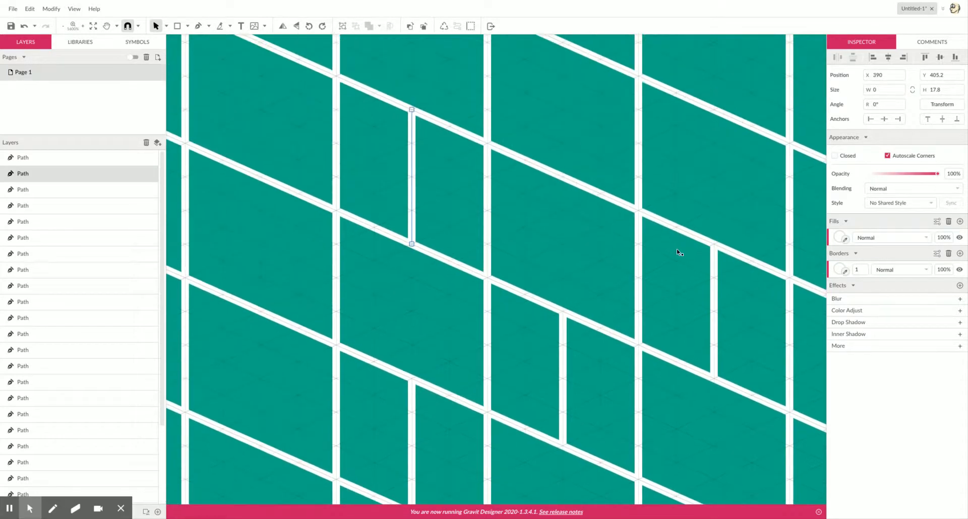
Duplicate the short lines at X 390 and X 430 together, two rows straight up, with the copied pair at Y 369.5
click(713, 301)
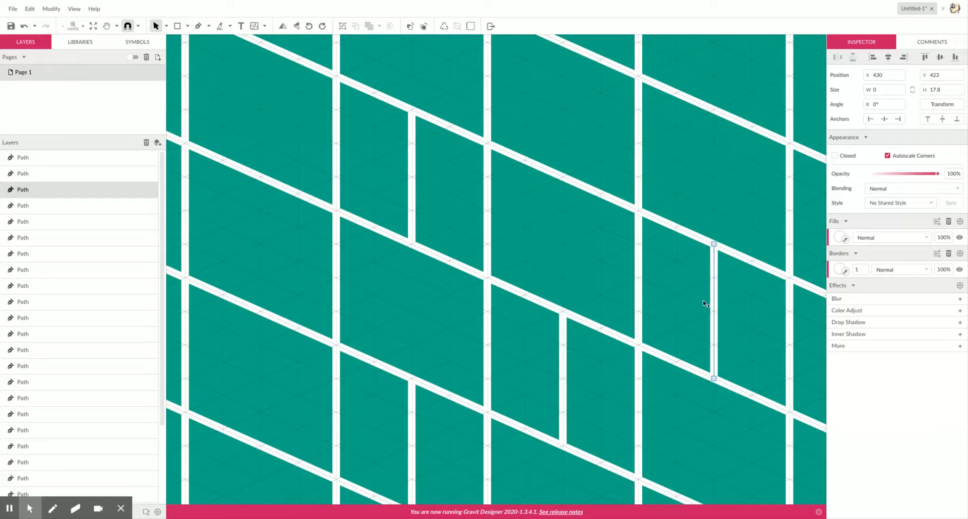
click(412, 191)
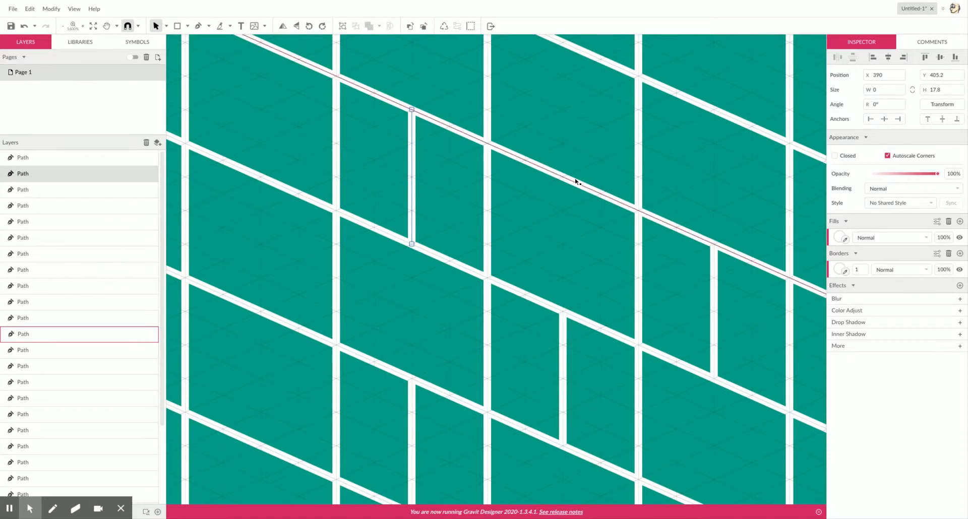
scroll(577, 182, up, 3)
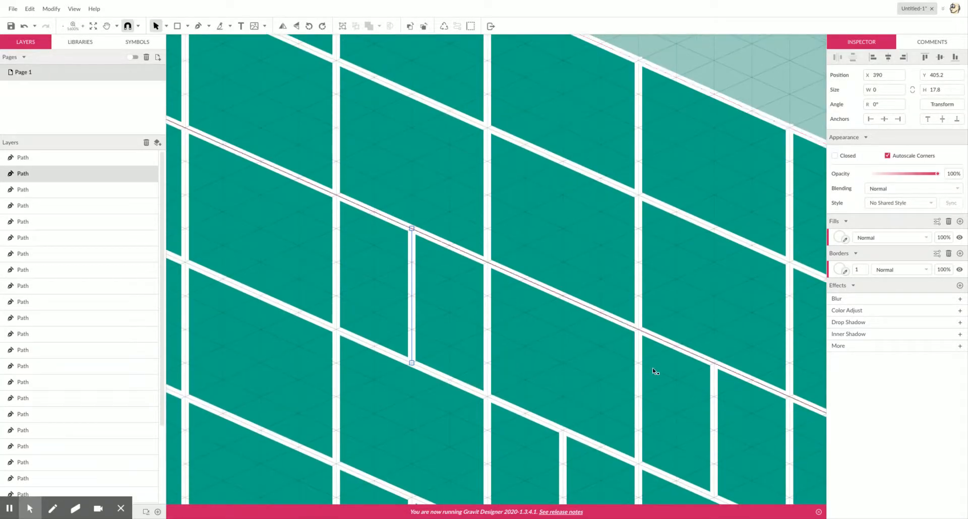
shift+click(714, 416)
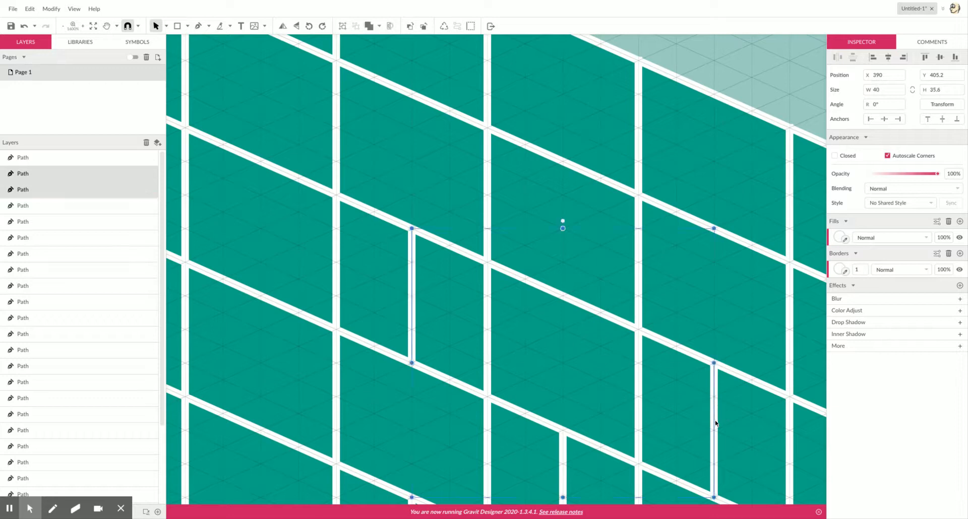
drag(716, 423, 721, 165)
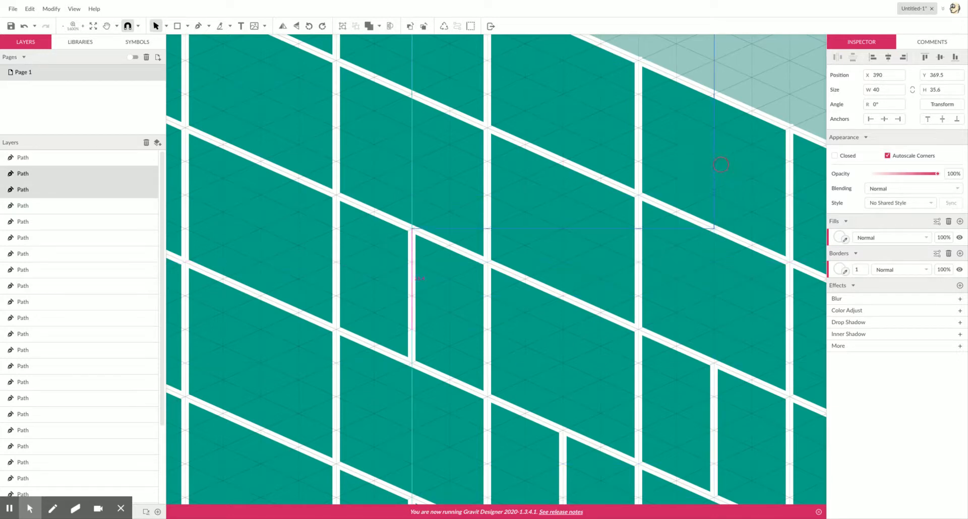
click(736, 256)
Duplicate the short vertical line at X 410 straight up by two rows
scroll(644, 304, down, 3)
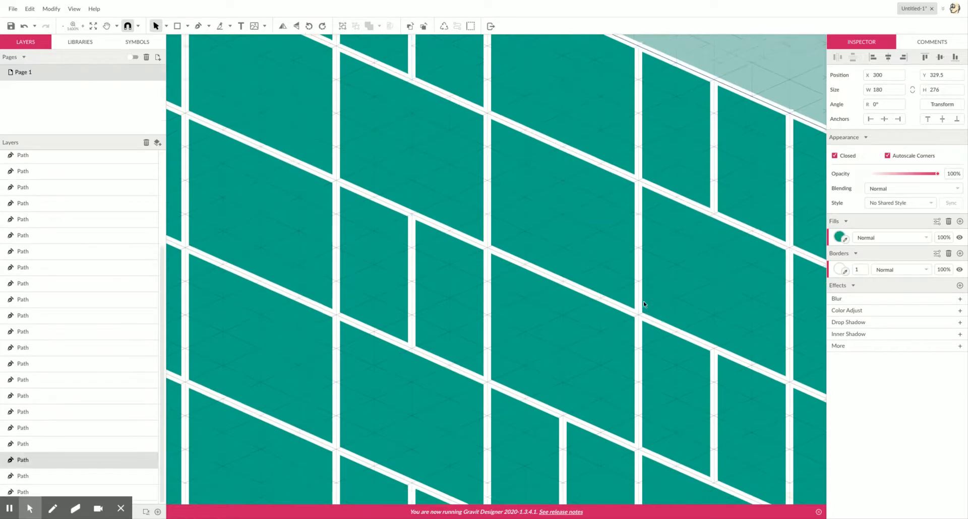
click(563, 428)
drag(563, 429, 562, 144)
click(660, 218)
scroll(612, 224, up, 2)
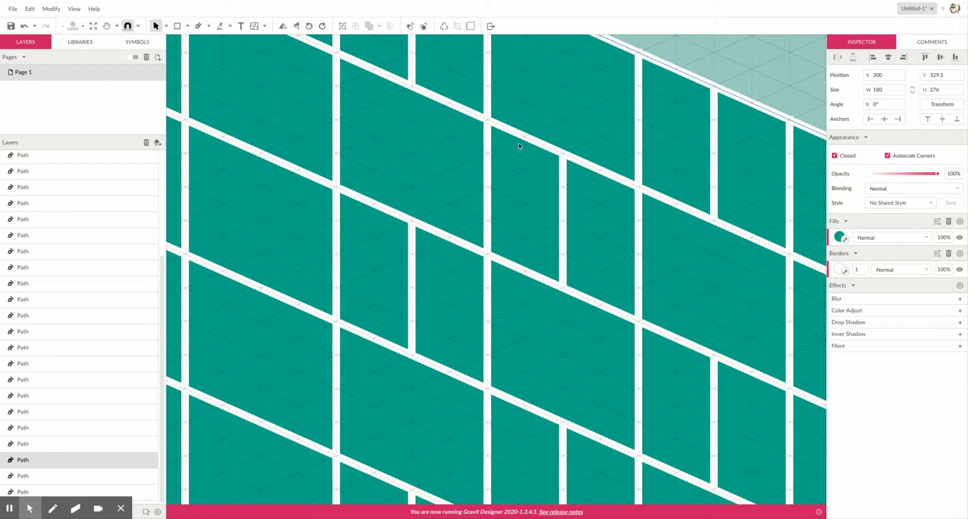
Move the newest short line to X 395, Y 394, look through the arrange and transform options, and delete that line
click(563, 217)
click(565, 220)
drag(564, 219, 442, 209)
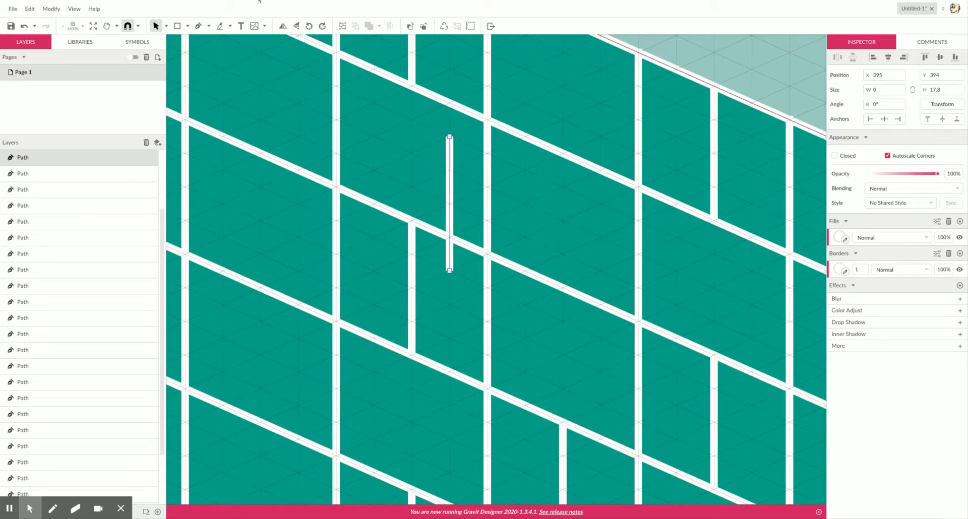
click(51, 8)
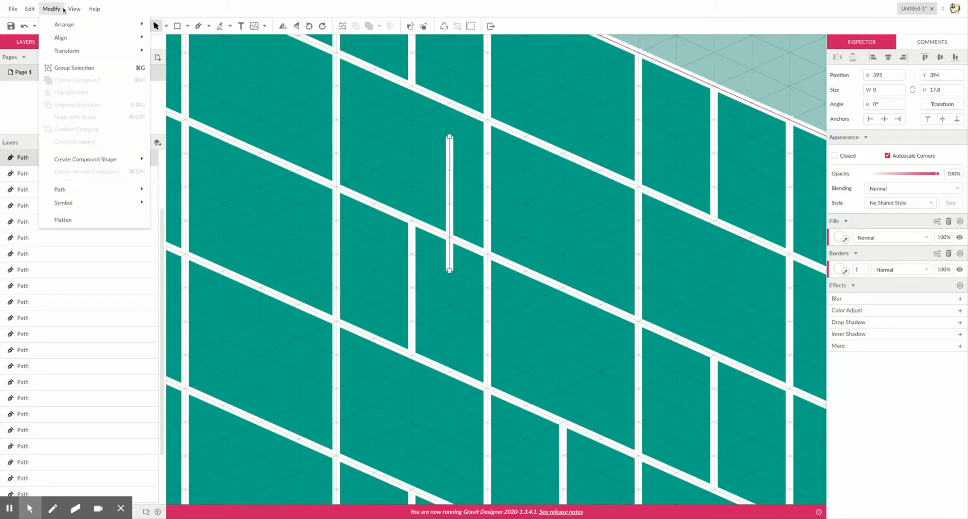
mouse_move(33, 8)
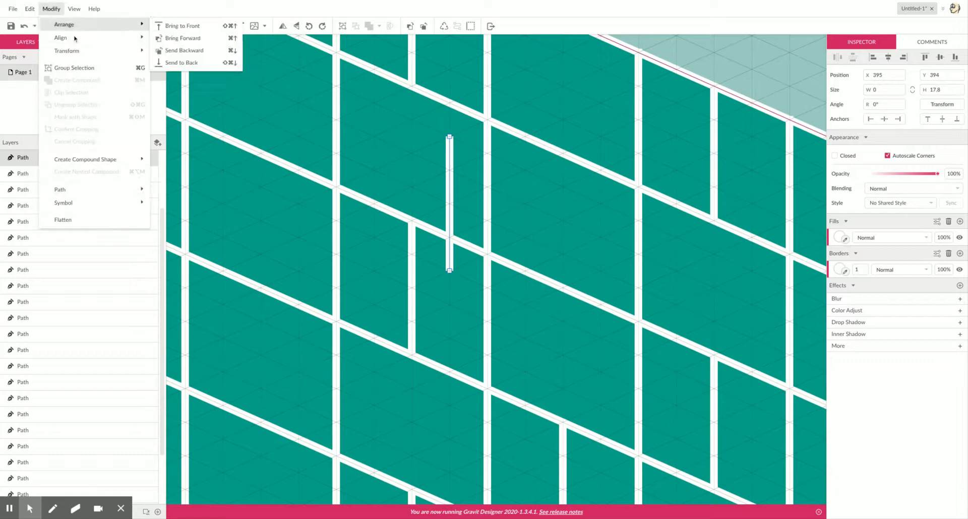
mouse_move(72, 51)
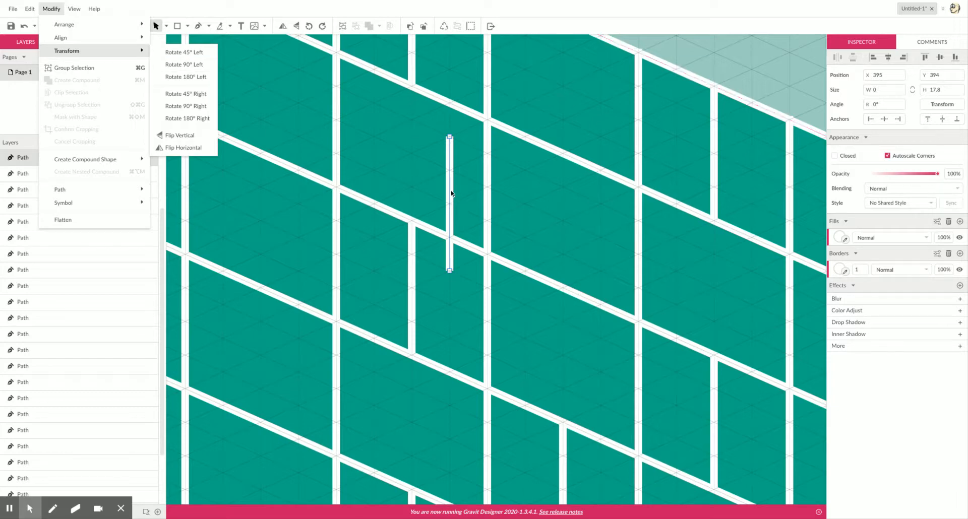
key(Delete)
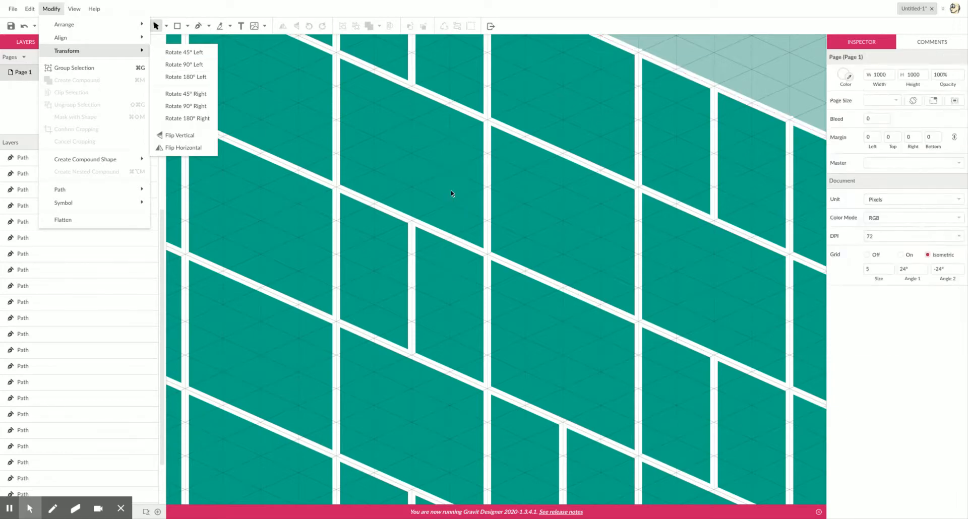
click(161, 259)
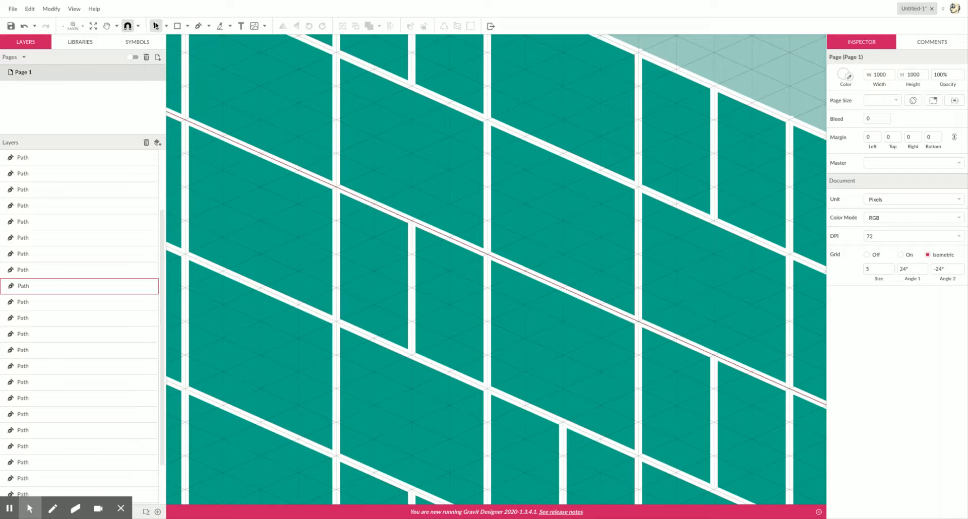
Draw a slanted Pen line from X 380, Y 391.8 to X 400, Y 400.7, across a cell between two vertical lines
click(198, 26)
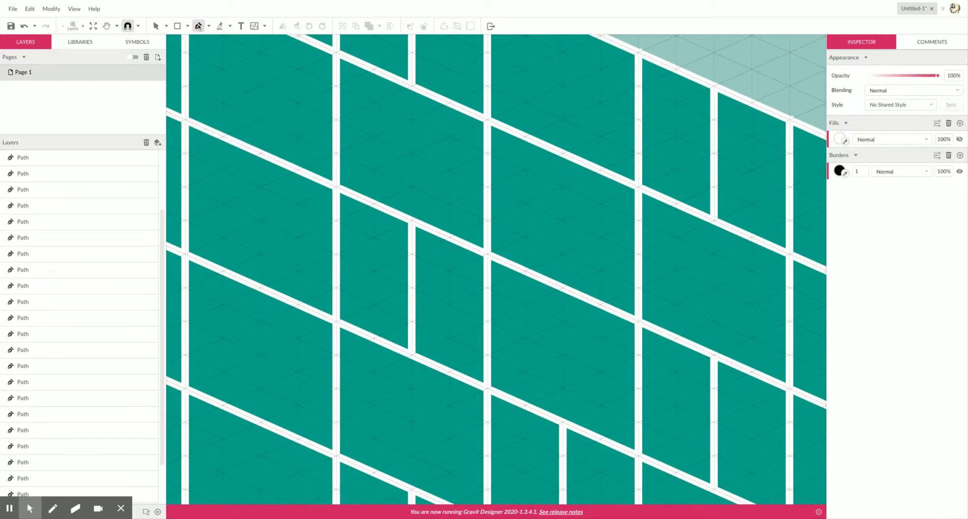
click(336, 122)
click(487, 189)
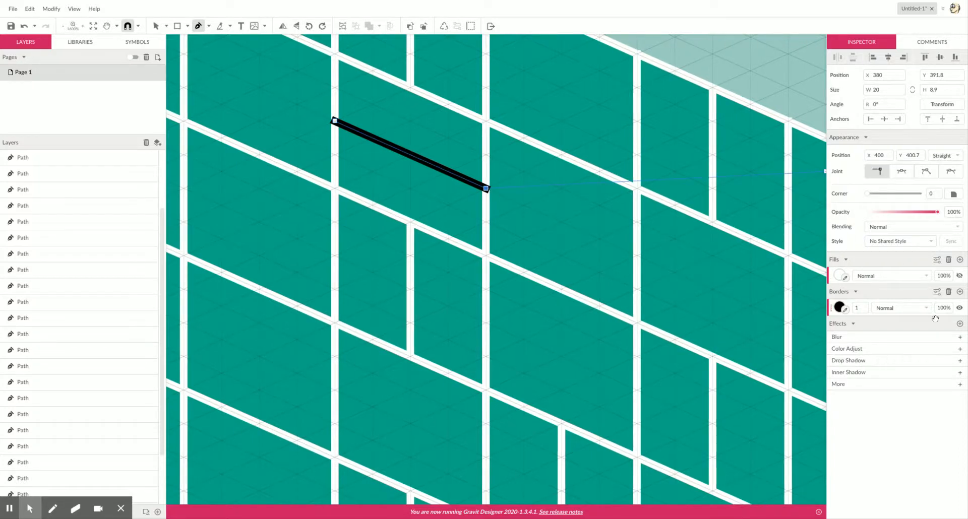
Set the slanted line's border to flat ends that stop at the endpoints and color #FFFFFF, and select the finished line
click(937, 291)
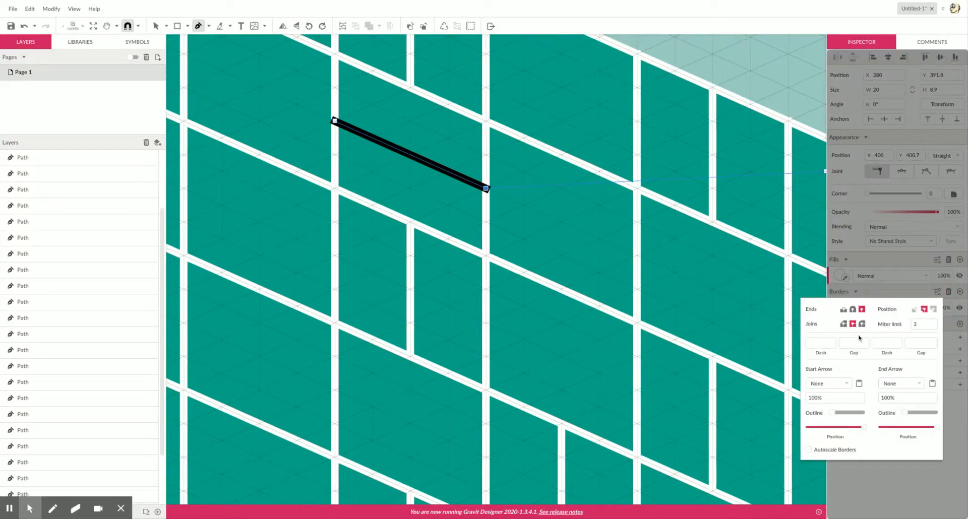
click(842, 310)
click(485, 189)
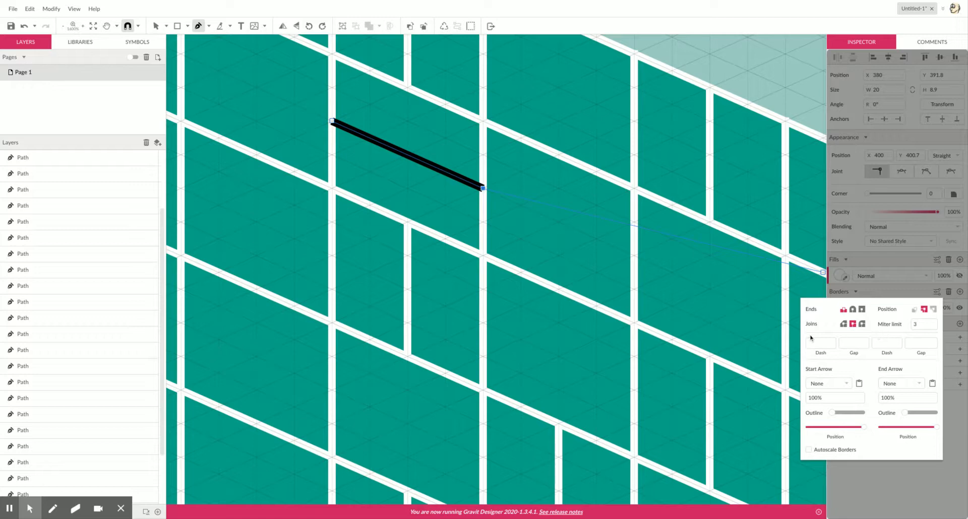
click(882, 294)
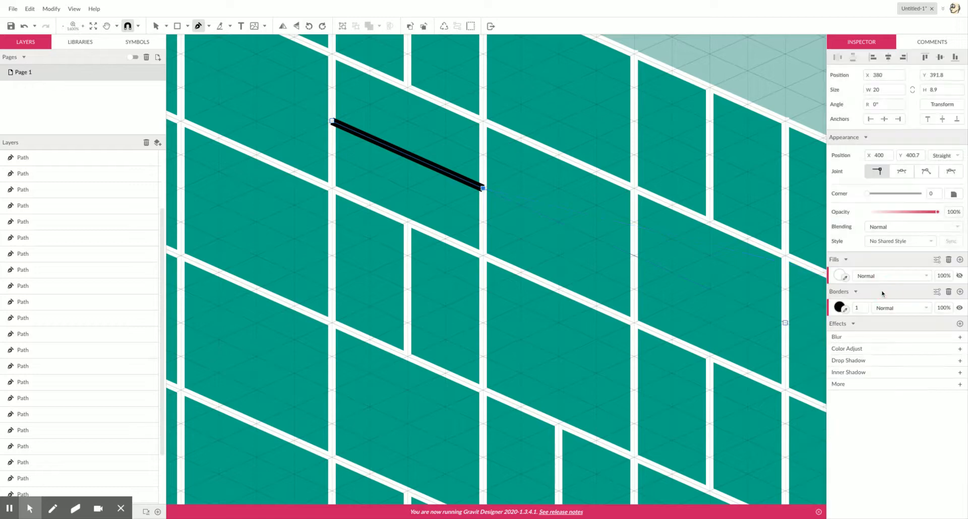
click(840, 307)
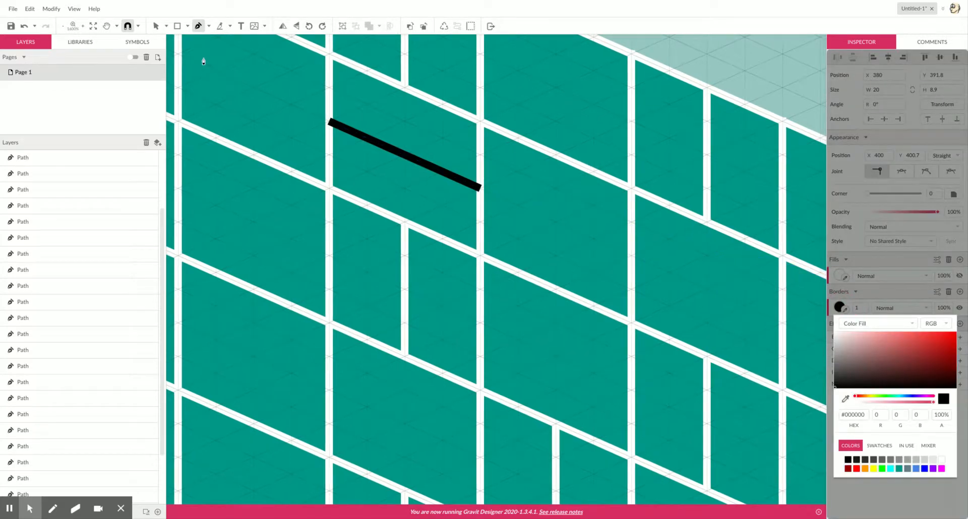
scroll(210, 67, up, 1)
scroll(463, 185, right, 1)
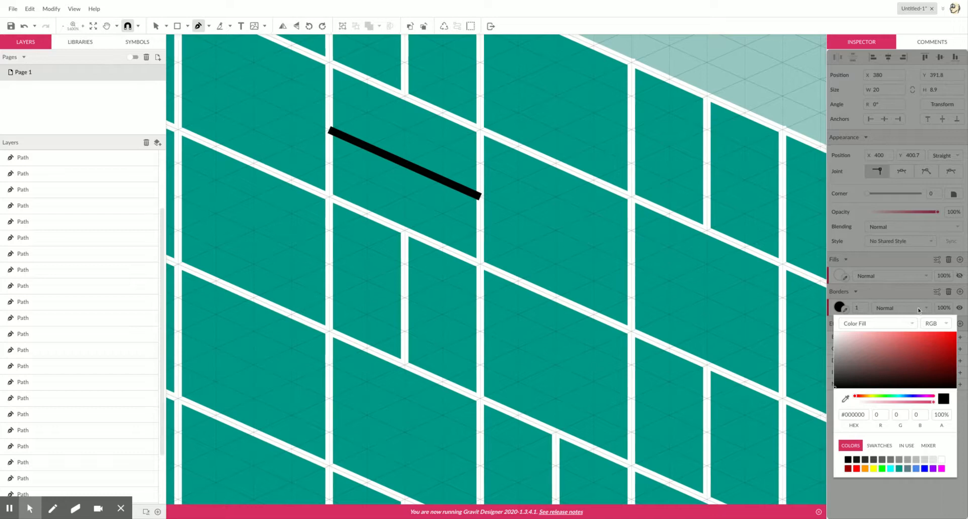
click(941, 459)
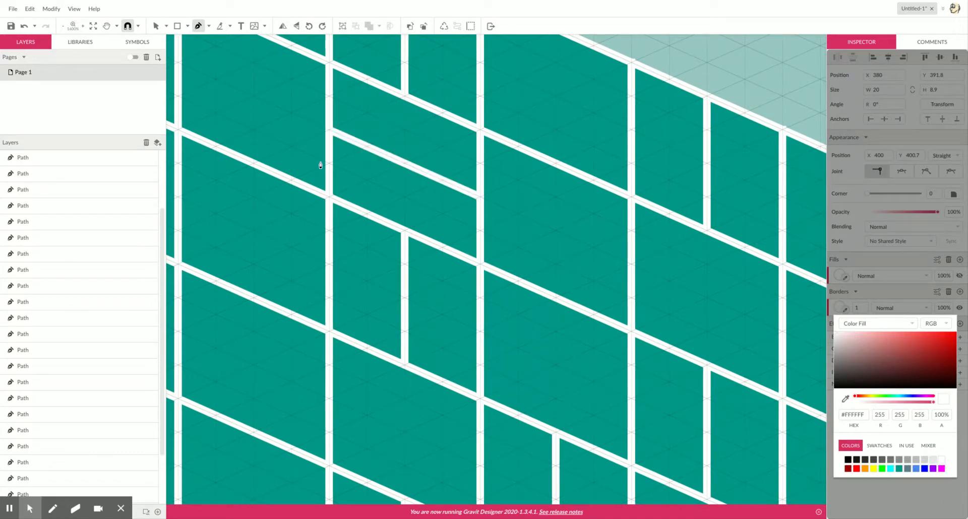
click(155, 25)
click(408, 171)
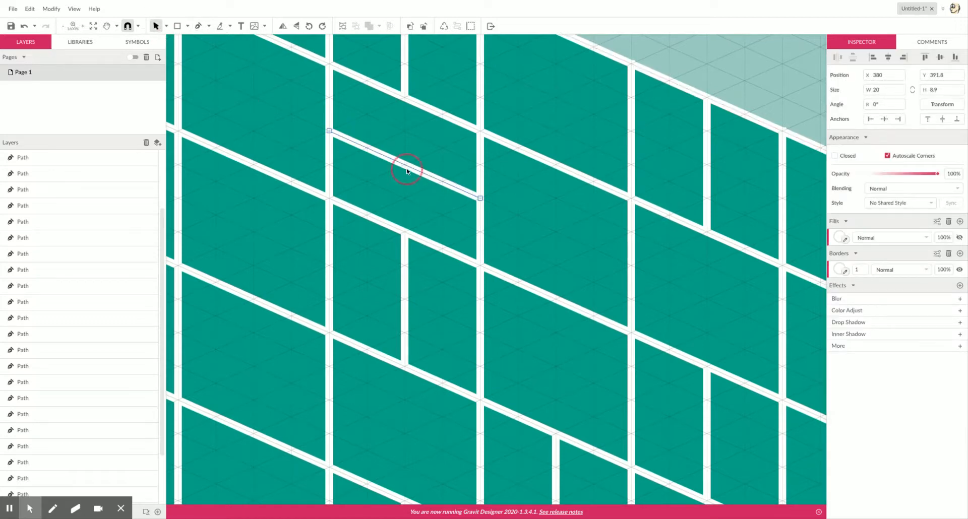
Duplicate the slanted line into cells of nearby columns, including X 420, Y 409.6; X 440, Y 400.7; X 440, Y 436.3; and X 400, Y 418.5
drag(407, 171, 721, 303)
scroll(630, 264, right, 5)
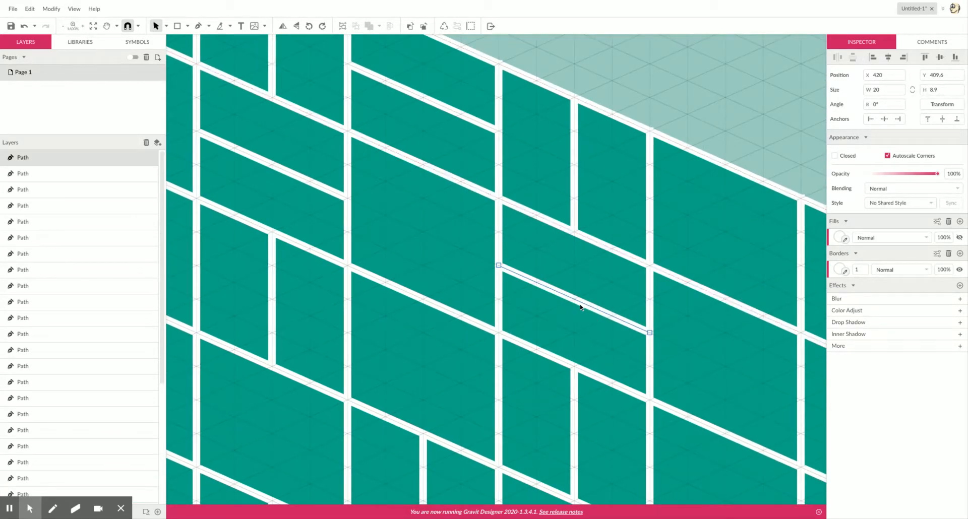
drag(577, 303, 725, 259)
scroll(696, 257, down, 7)
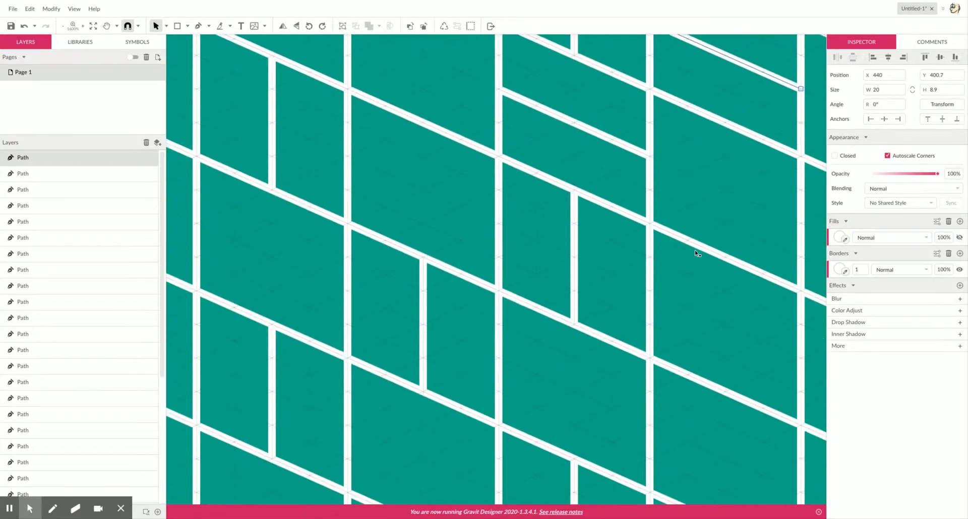
drag(579, 125, 731, 332)
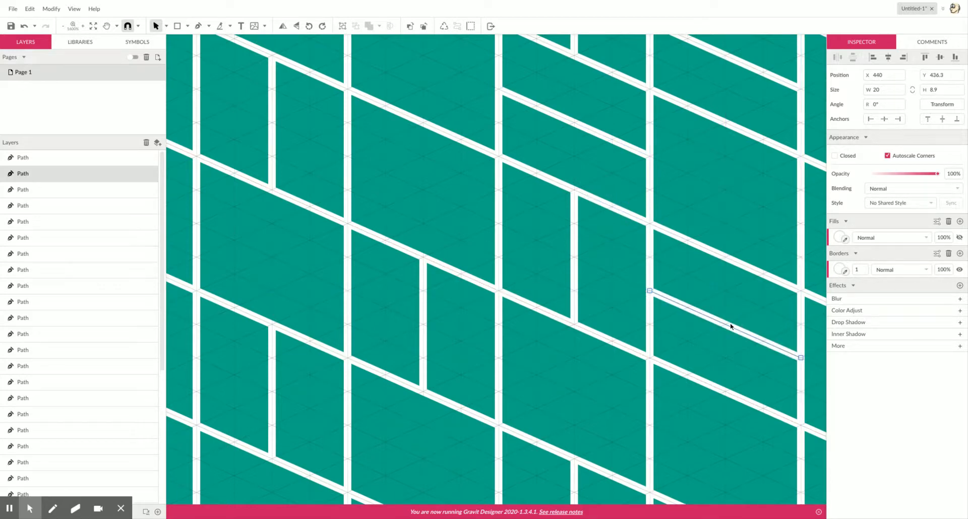
drag(729, 330, 418, 186)
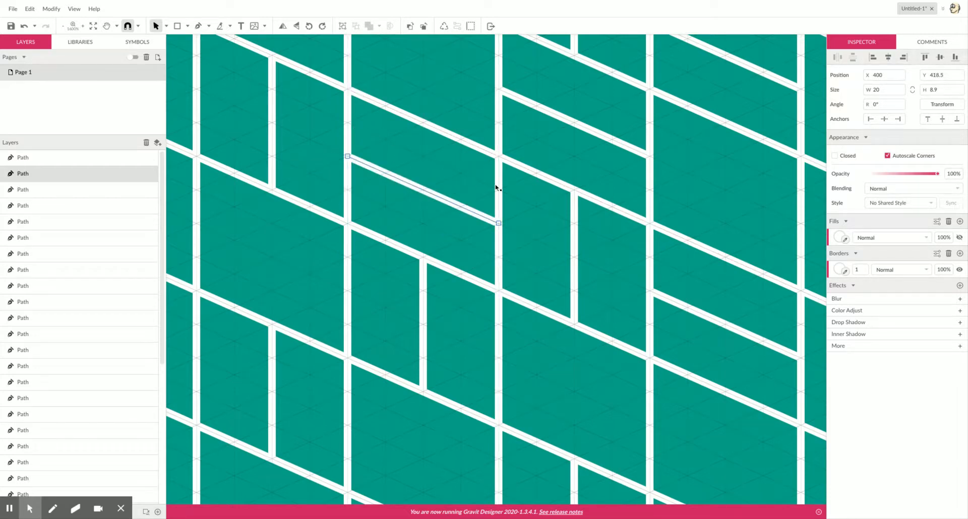
Clear the selection, set the isometric grid size to 2.5, and check it against the lines on the cube's left face
click(863, 273)
click(745, 180)
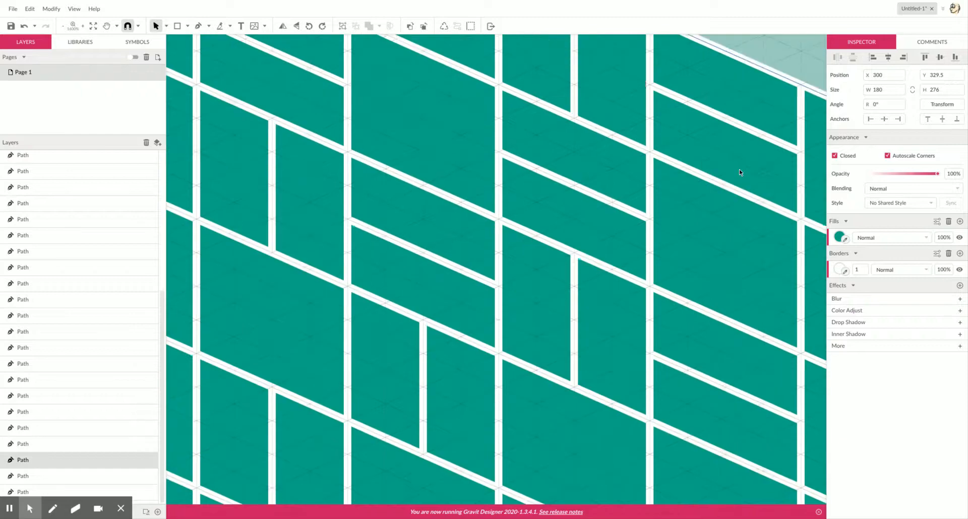
scroll(740, 173, up, 10)
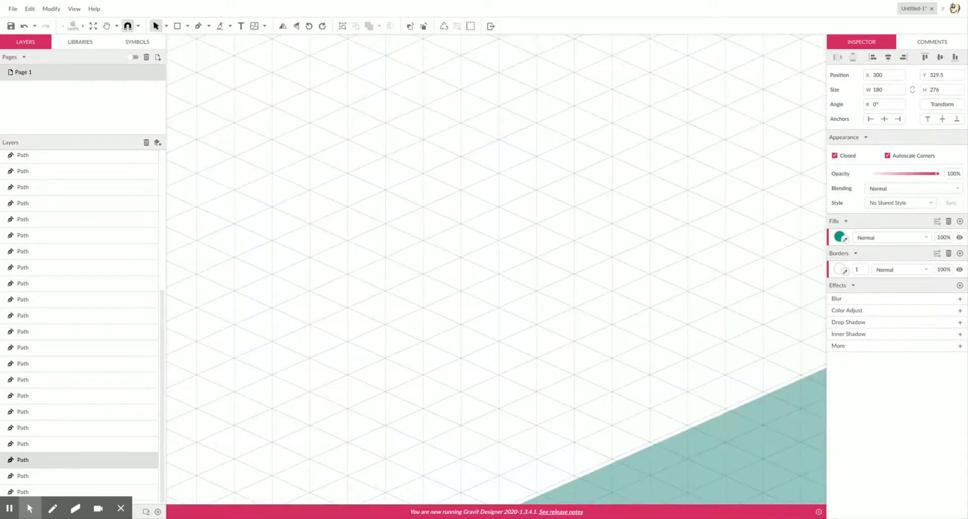
click(655, 247)
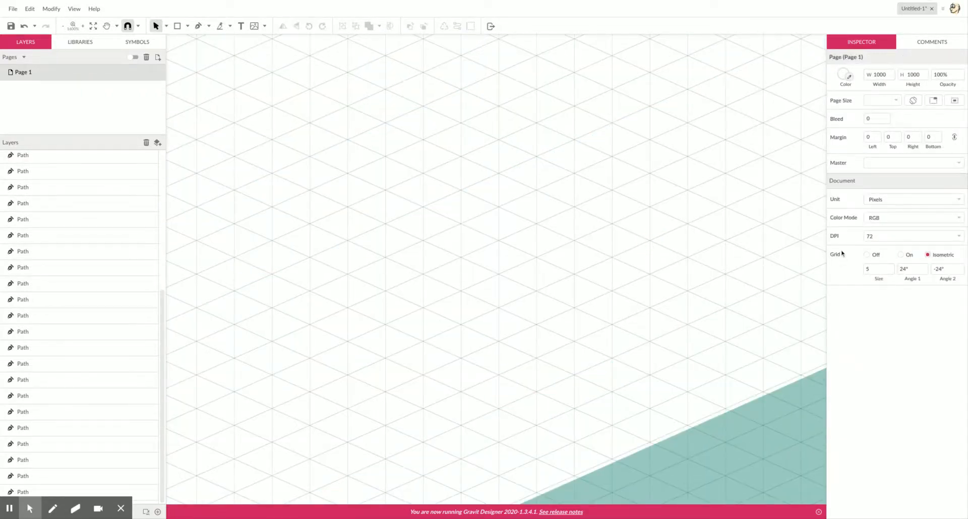
click(876, 268)
text(2.5)
key(Return)
scroll(741, 388, down, 5)
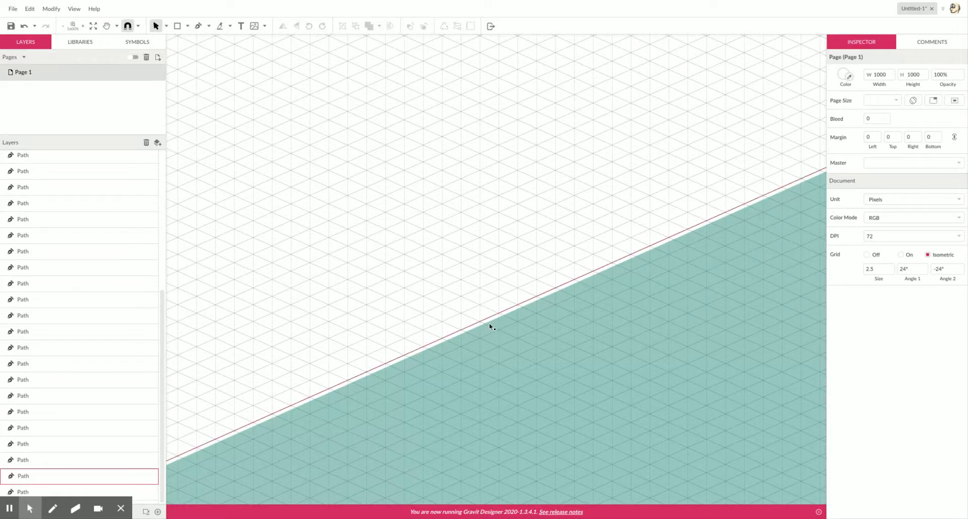
scroll(489, 326, down, 10)
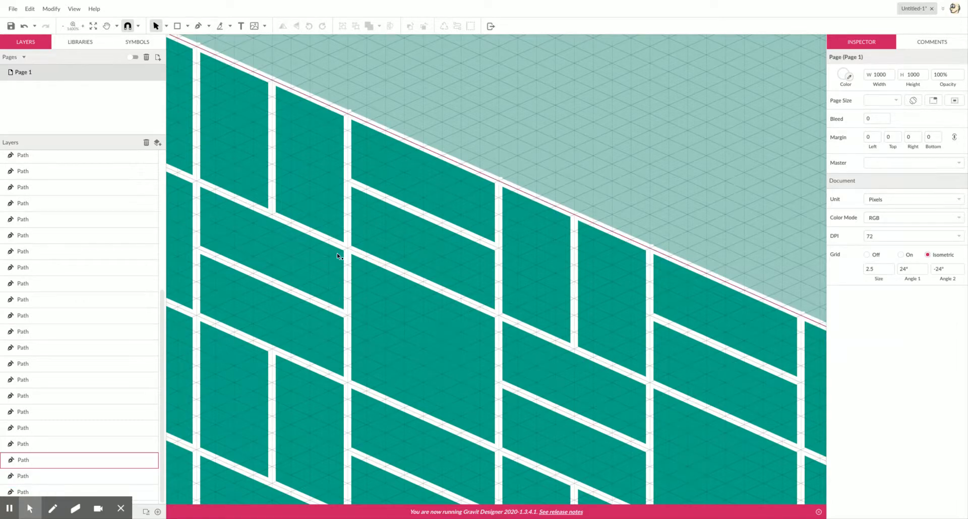
Set the isometric grid size to 1 and inspect the finer grid over the left face
click(877, 268)
text(1)
key(Return)
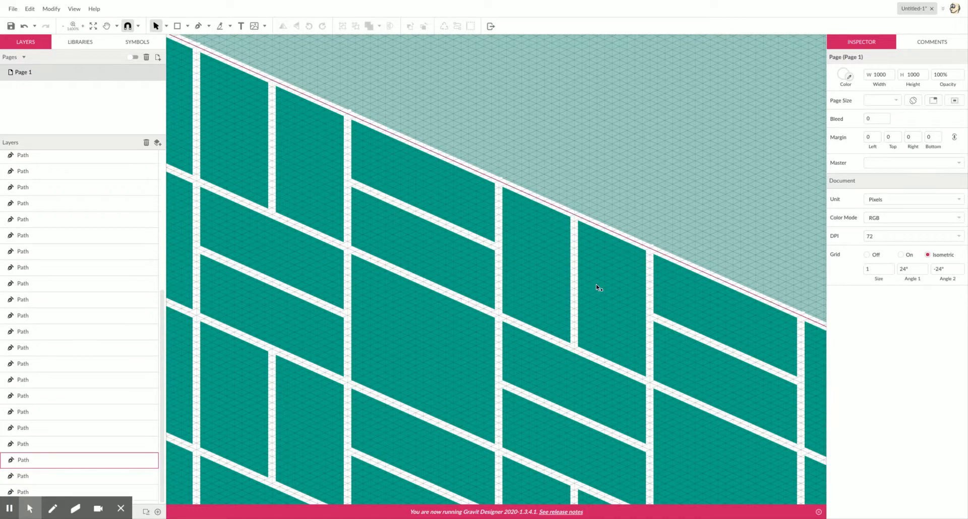
key(ctrl+plus)
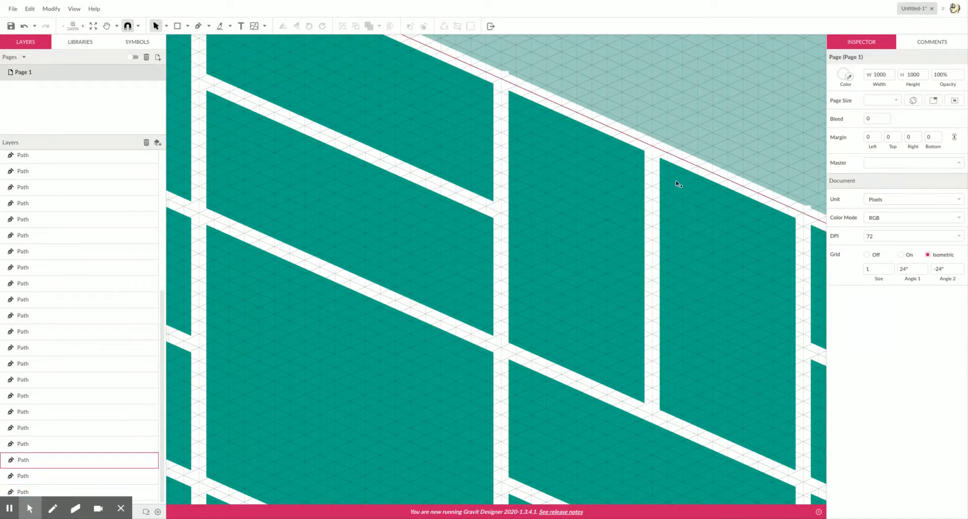
scroll(677, 184, down, 4)
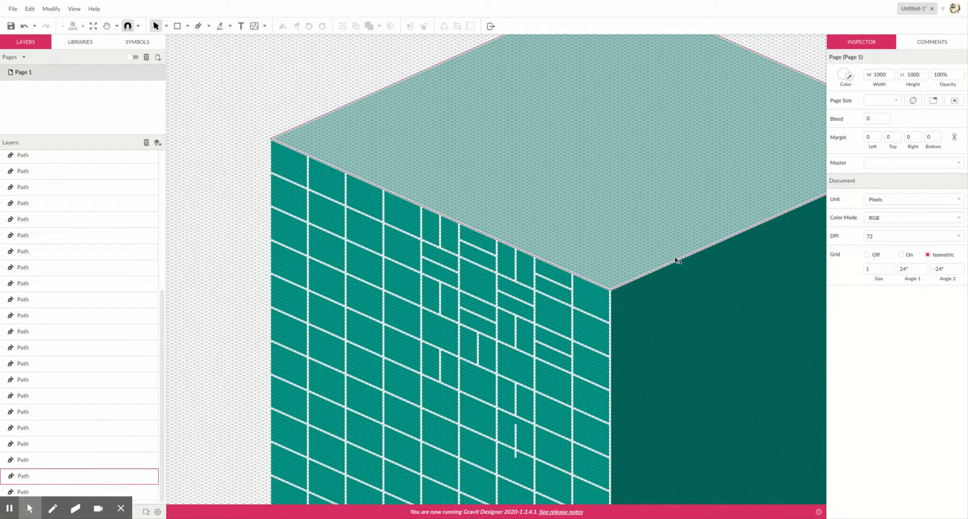
Set the grid size to 20 and duplicate a slanted line to X 460, Y 427.4, beside the cube's front vertical edge
click(878, 268)
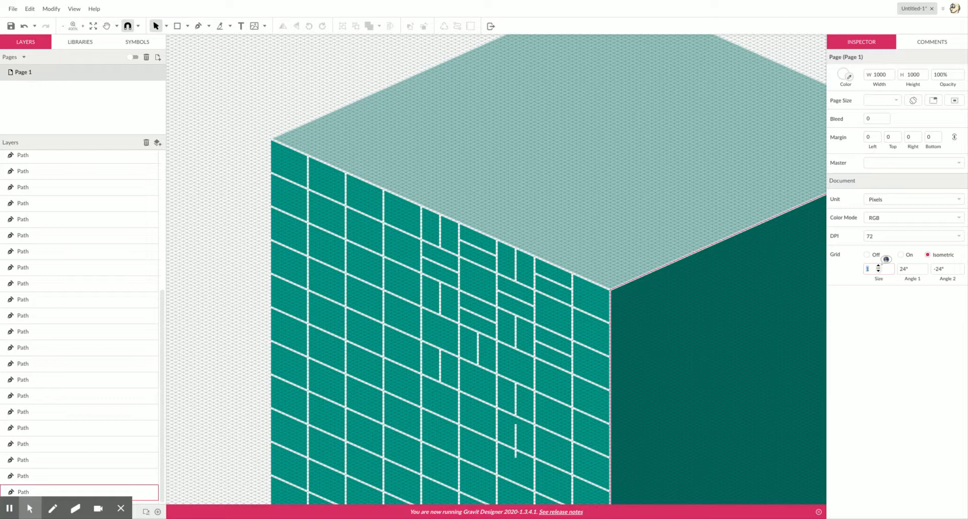
key(Return)
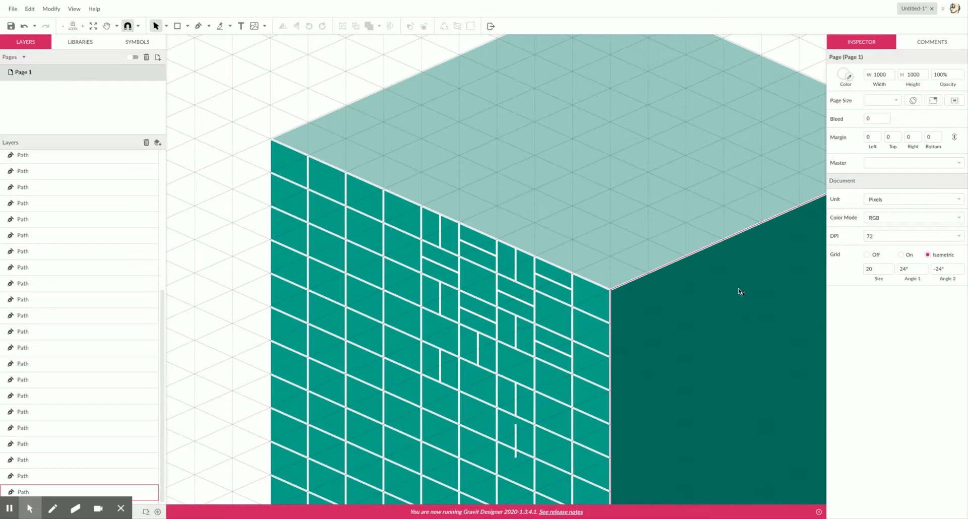
click(519, 302)
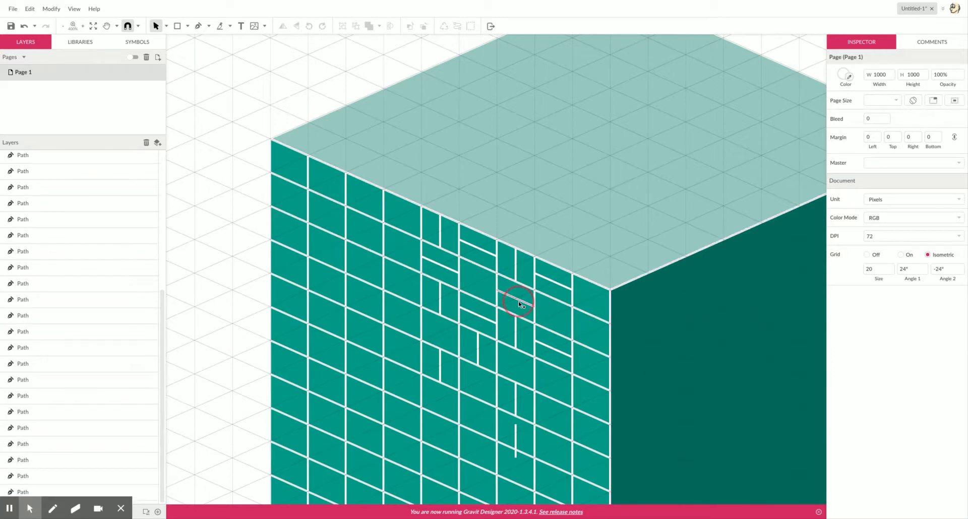
drag(518, 304, 599, 336)
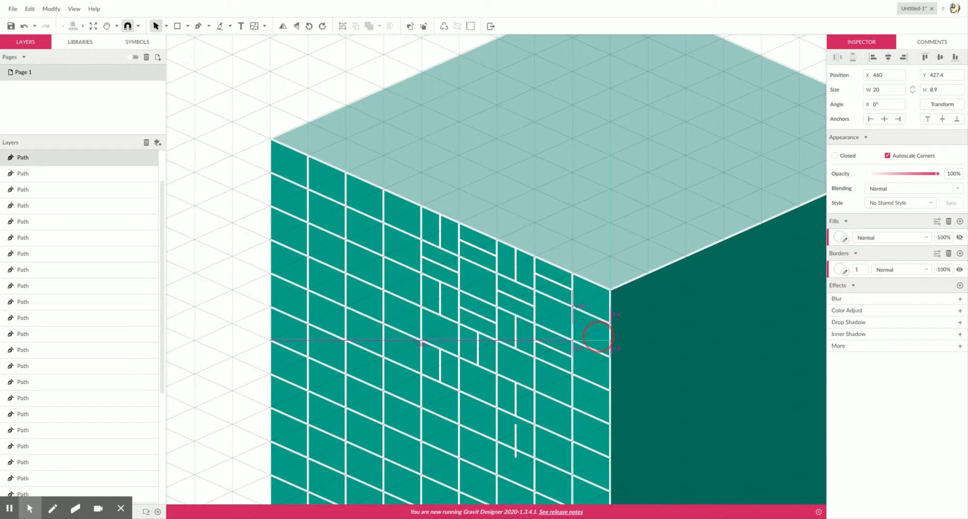
drag(598, 336, 598, 337)
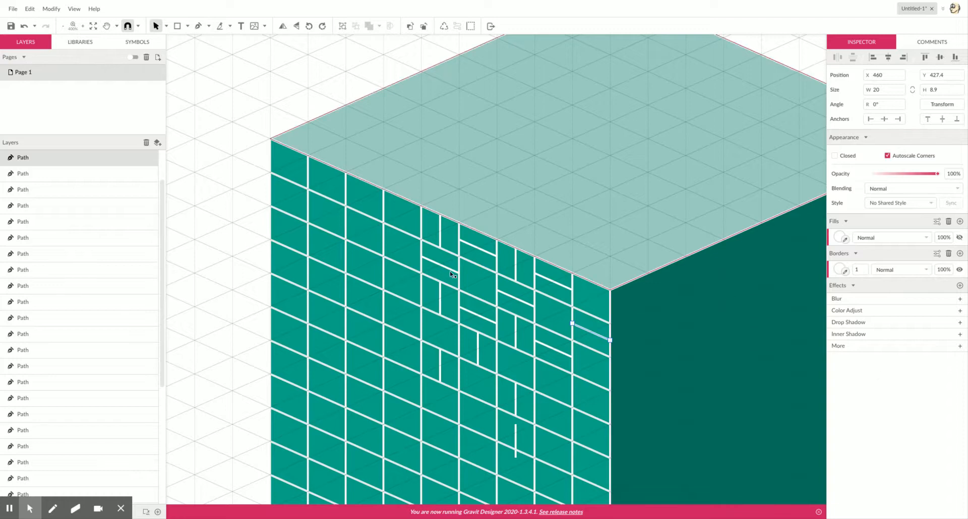
Try to copy the short vertical line at X 430 into the neighboring column, and undo the attempt
click(517, 266)
drag(557, 319, 561, 318)
key(ctrl+z)
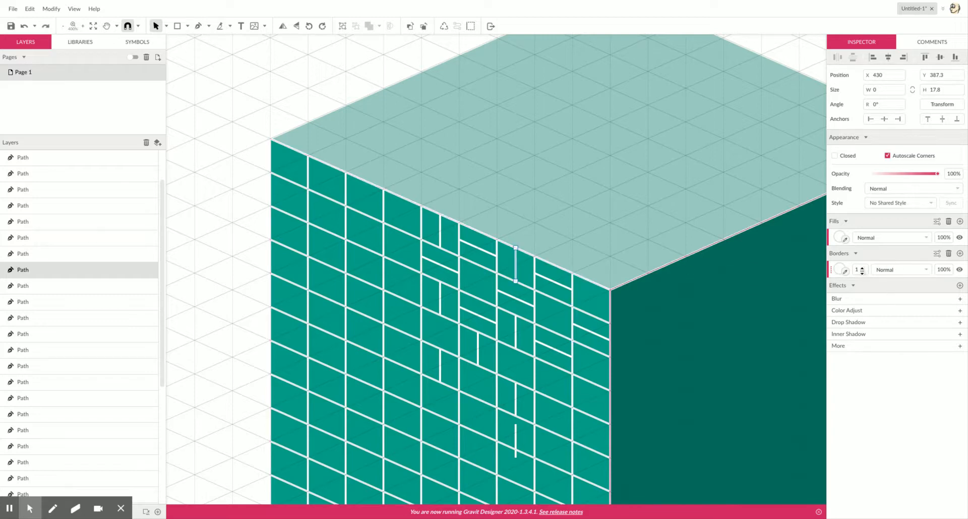
Set the grid size to 10 and duplicate the short vertical line at X 430 to X 470, Y 405.2
click(785, 44)
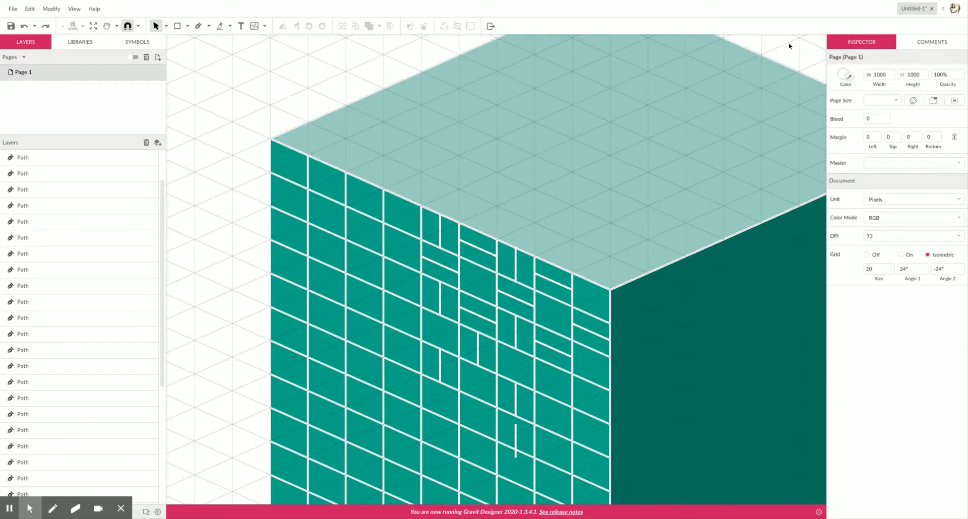
click(873, 270)
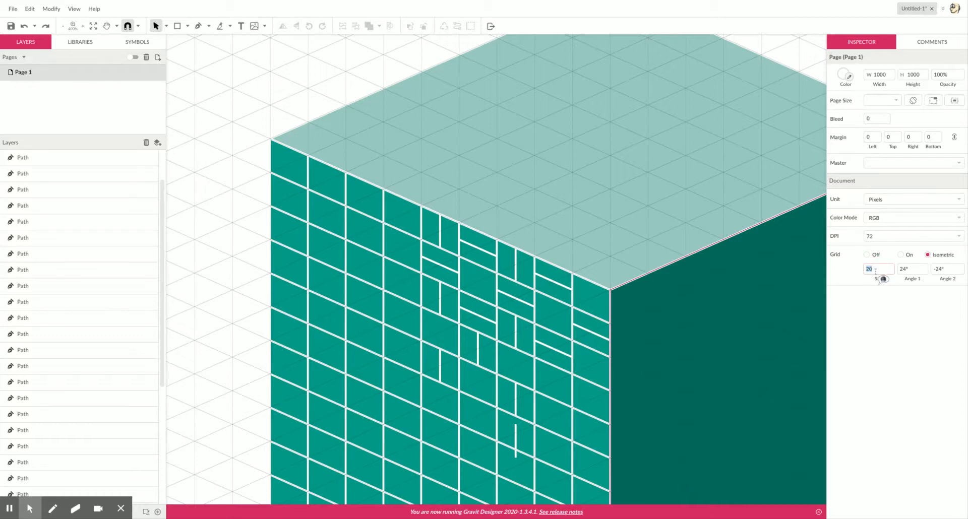
text(10)
key(Return)
click(519, 263)
drag(519, 263, 593, 305)
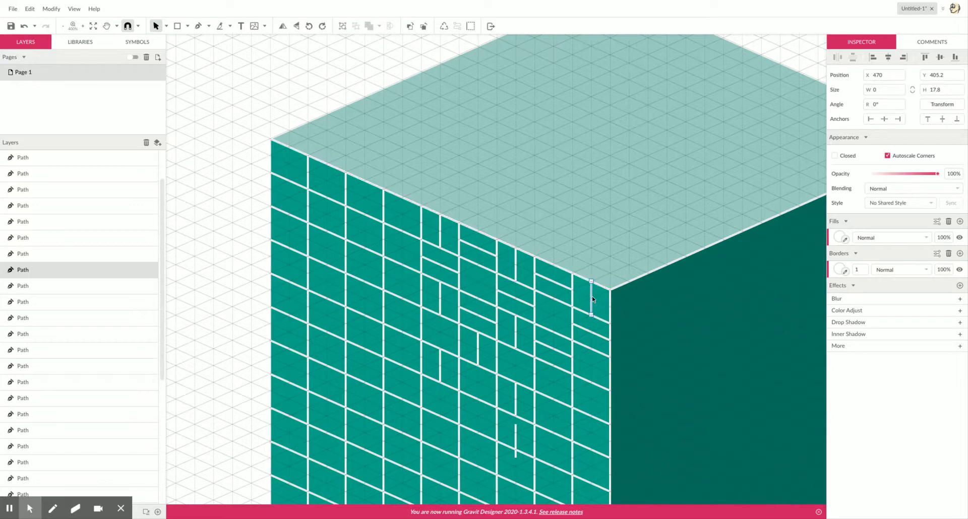
Add more vertical and slanted line copies in alternating cells near the front edge, including a slanted one at X 400, Y 454.1, and deselect
drag(591, 300, 597, 433)
drag(549, 347, 517, 370)
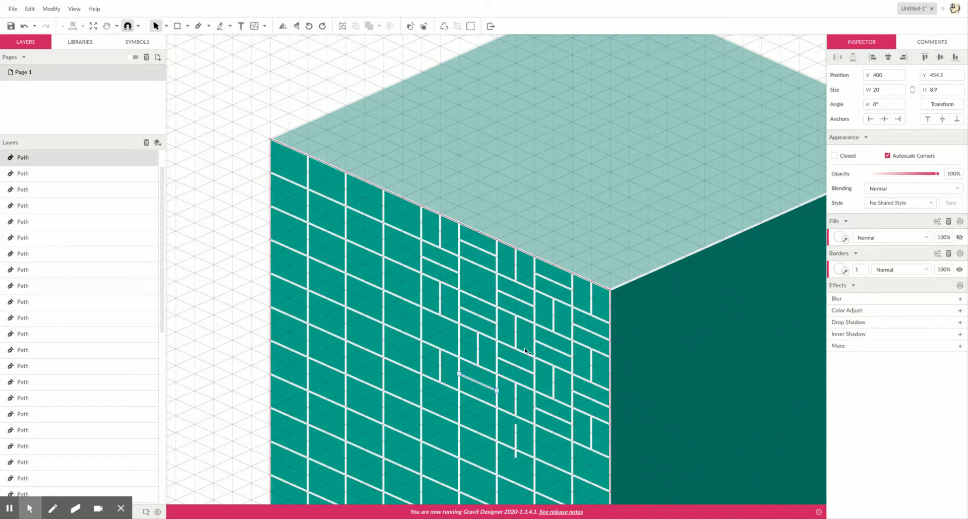
click(219, 87)
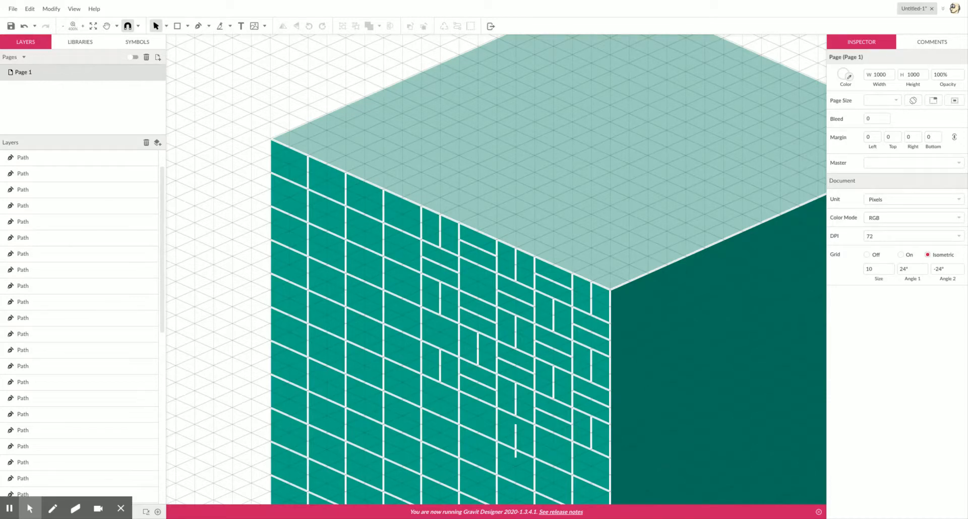
drag(164, 208, 126, 507)
scroll(105, 362, down, 5)
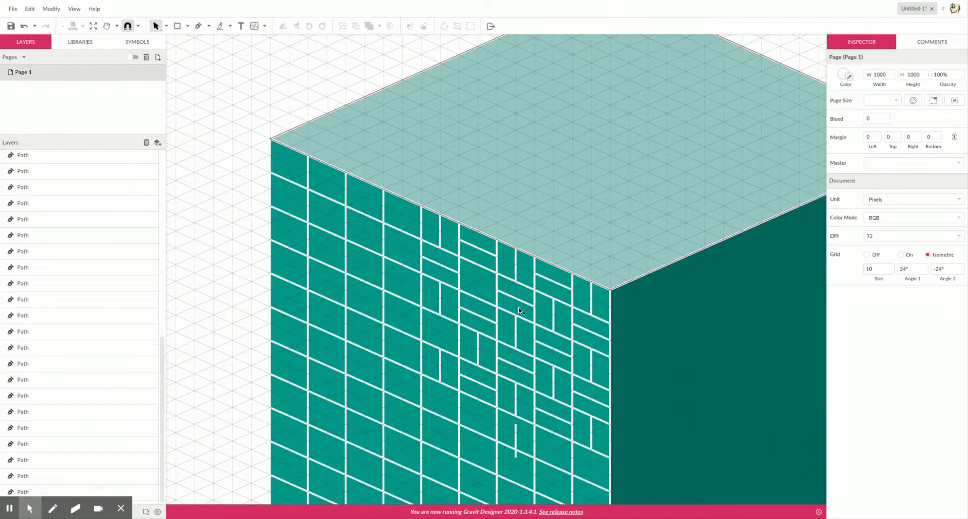
click(98, 509)
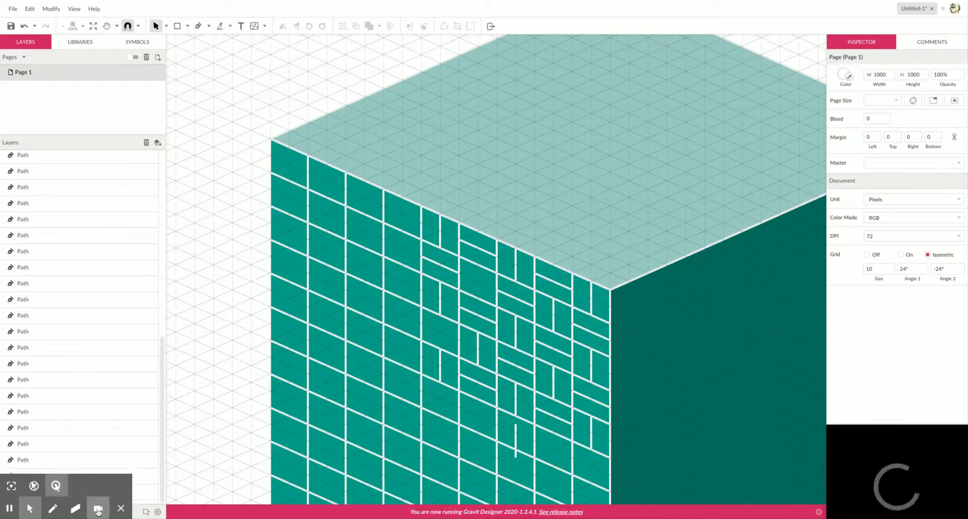